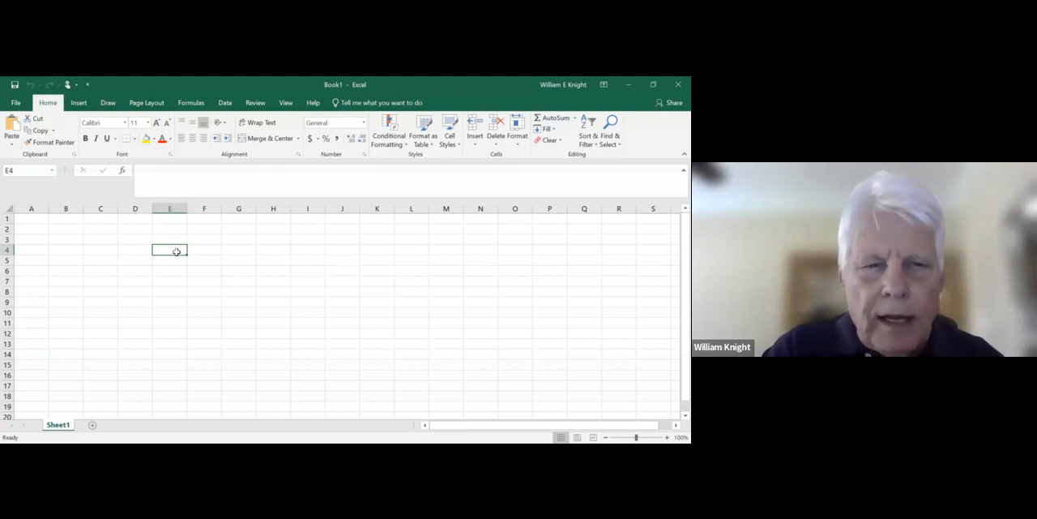
# - Enter the label Principal in E4 and the loan amount 9876 in F4
pyautogui.write('Pr')
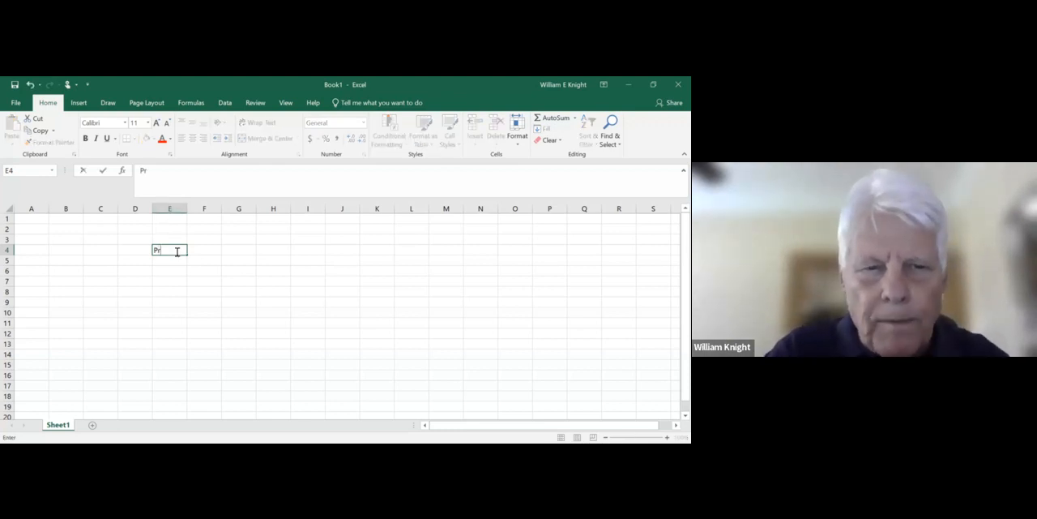
pyautogui.write('incipal')
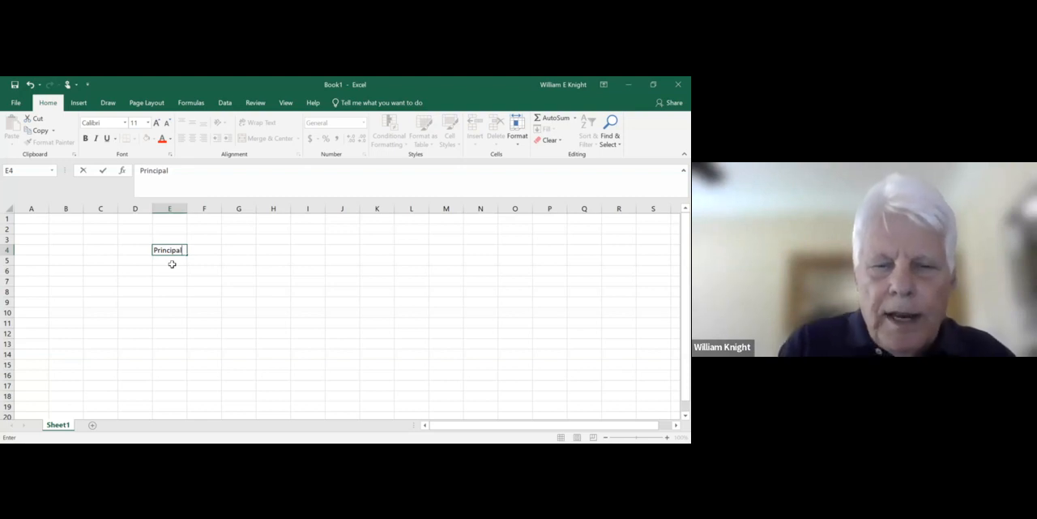
pyautogui.click(207, 251)
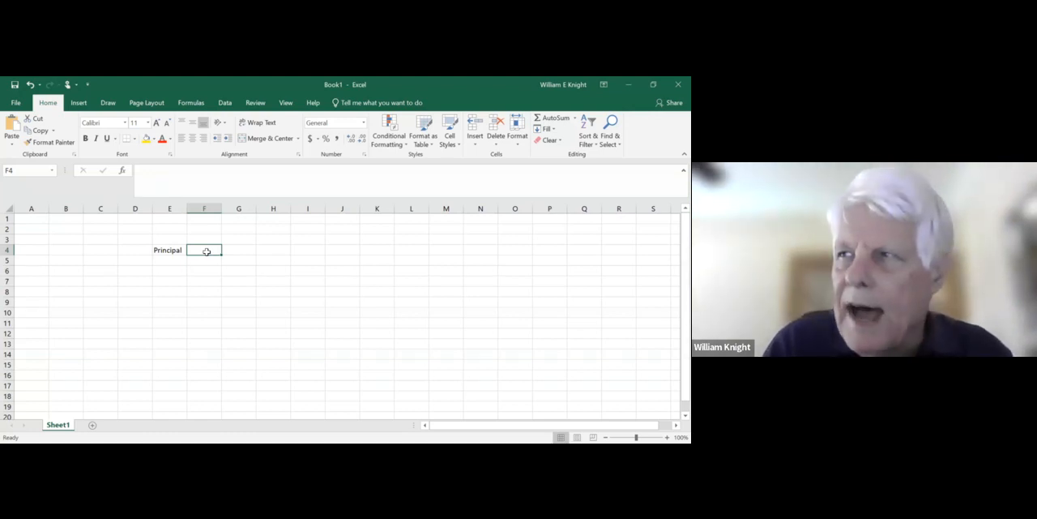
pyautogui.write('9')
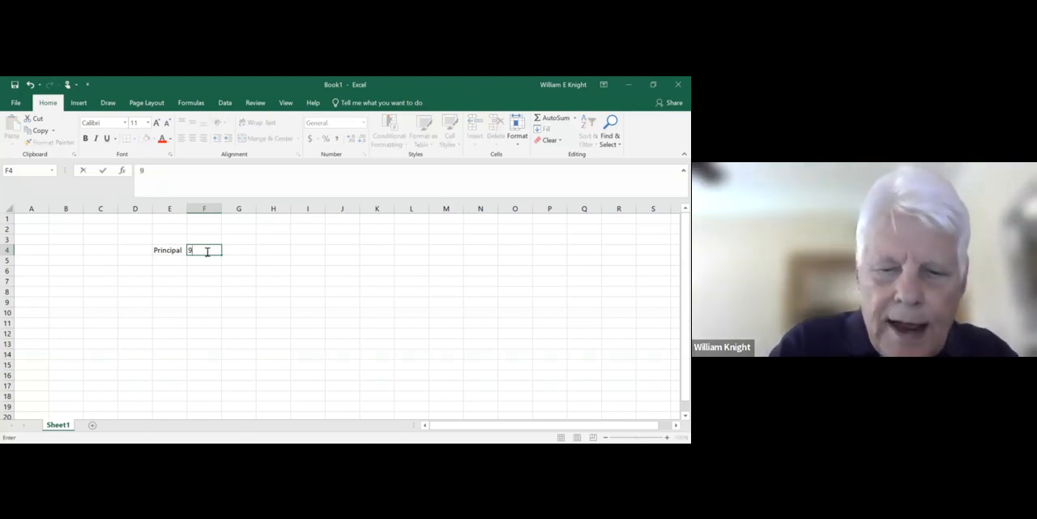
pyautogui.write('876')
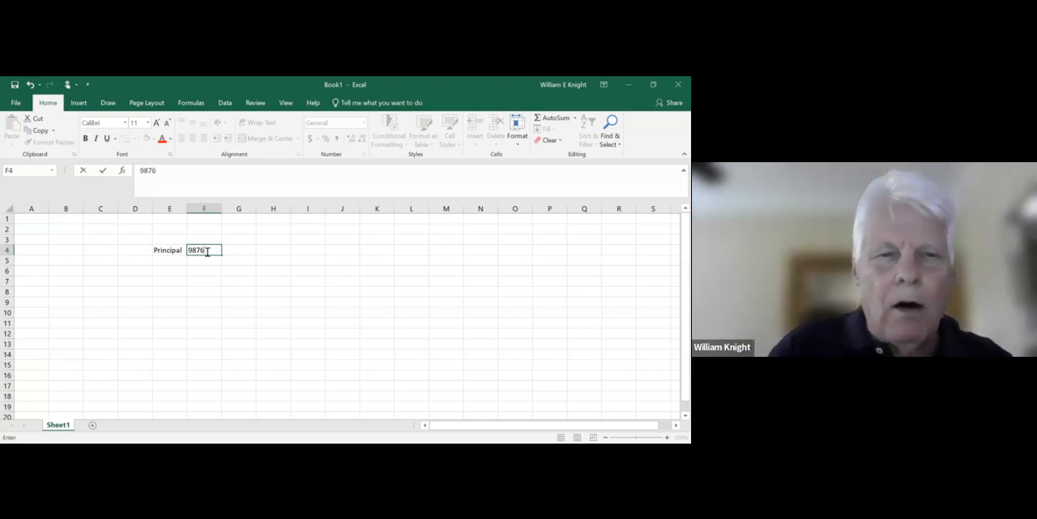
# - Add the labels Rate in E5 and Years in E6, with the values .08 in F5 and 2 in F6
pyautogui.click(169, 258)
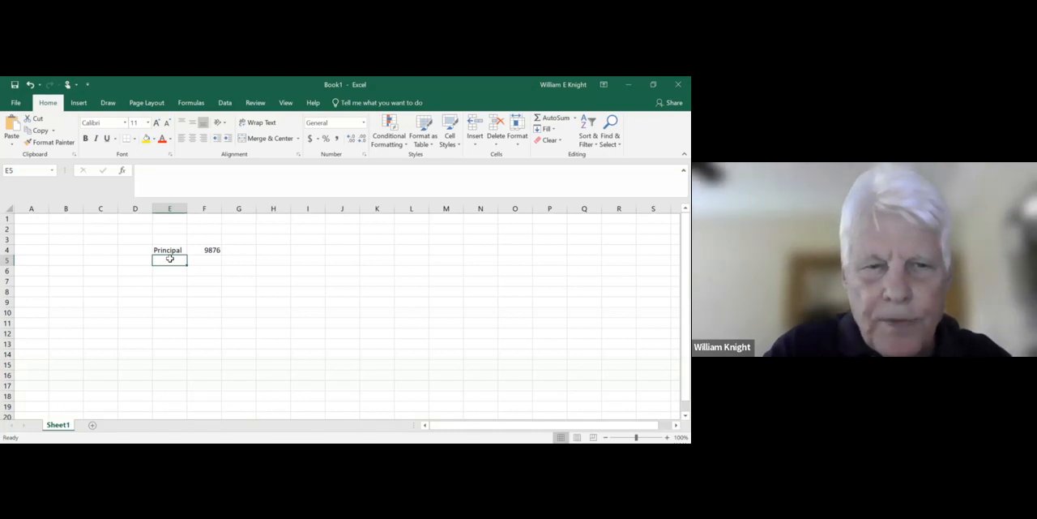
pyautogui.write('Rate')
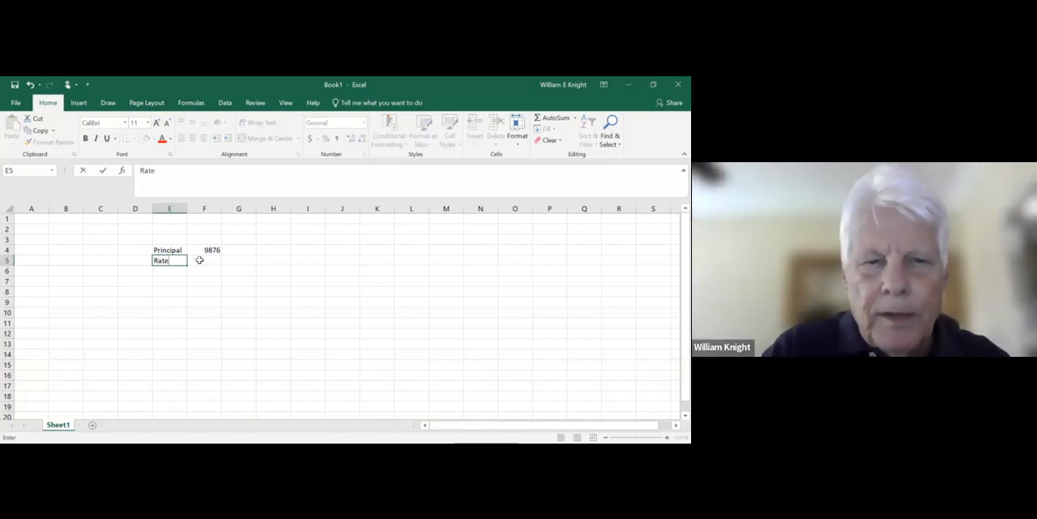
pyautogui.click(199, 260)
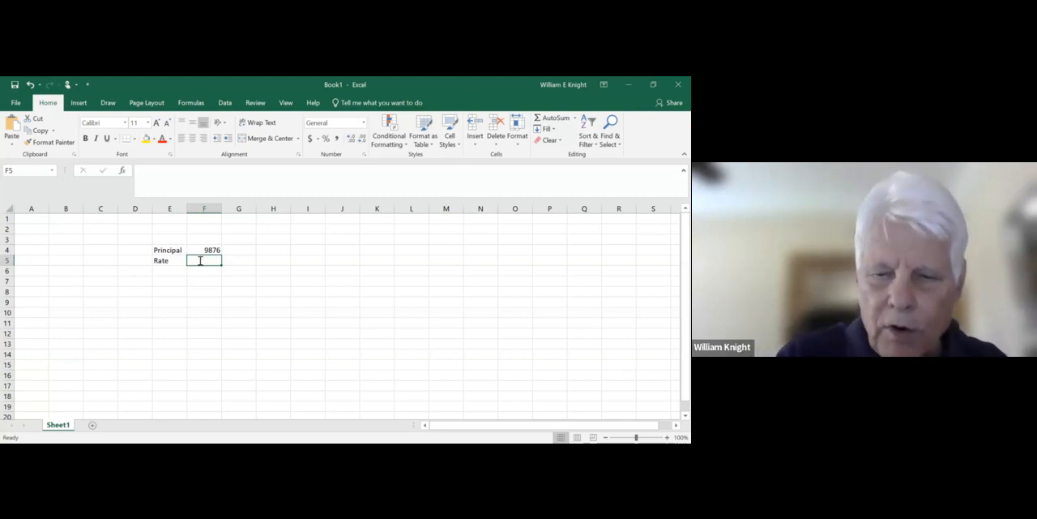
pyautogui.write('.08')
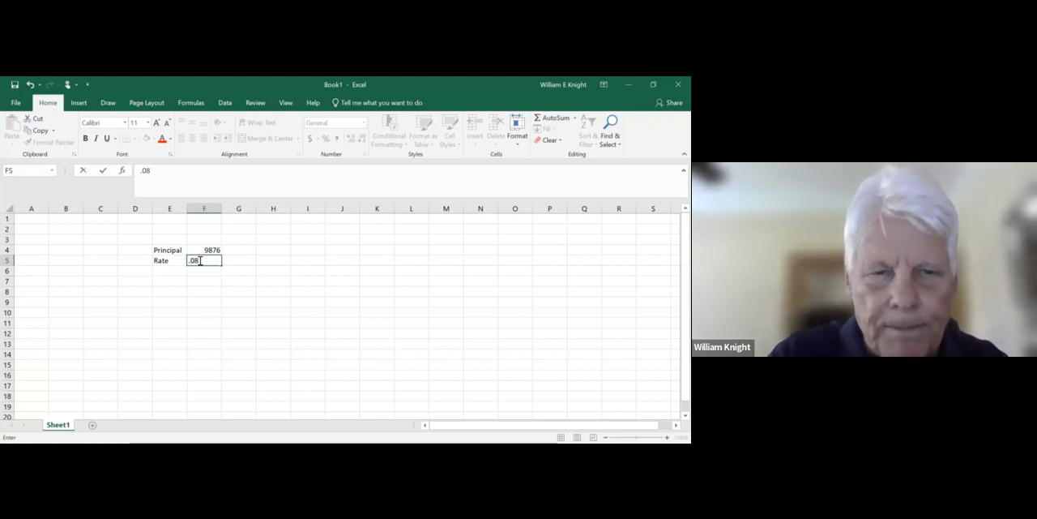
pyautogui.click(159, 270)
pyautogui.write('Years')
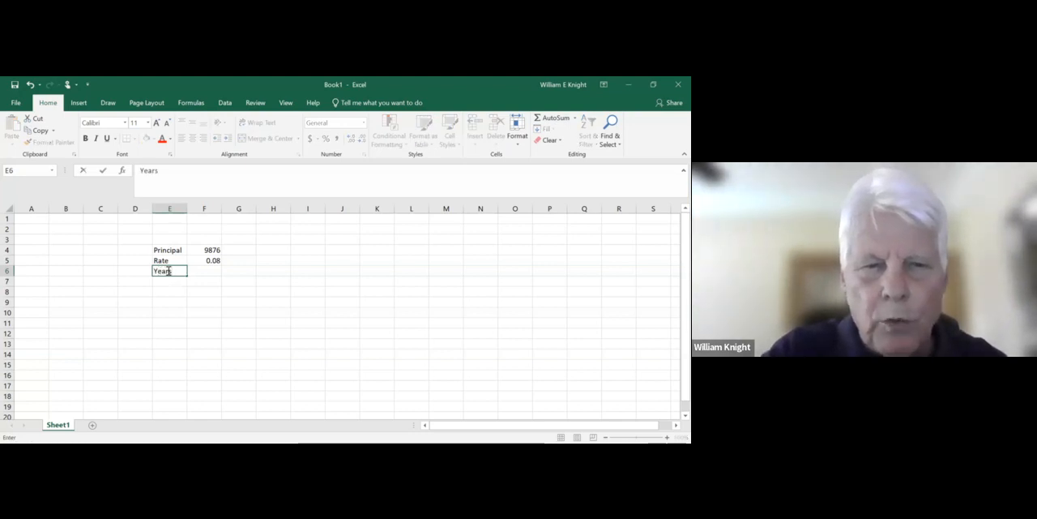
pyautogui.click(202, 271)
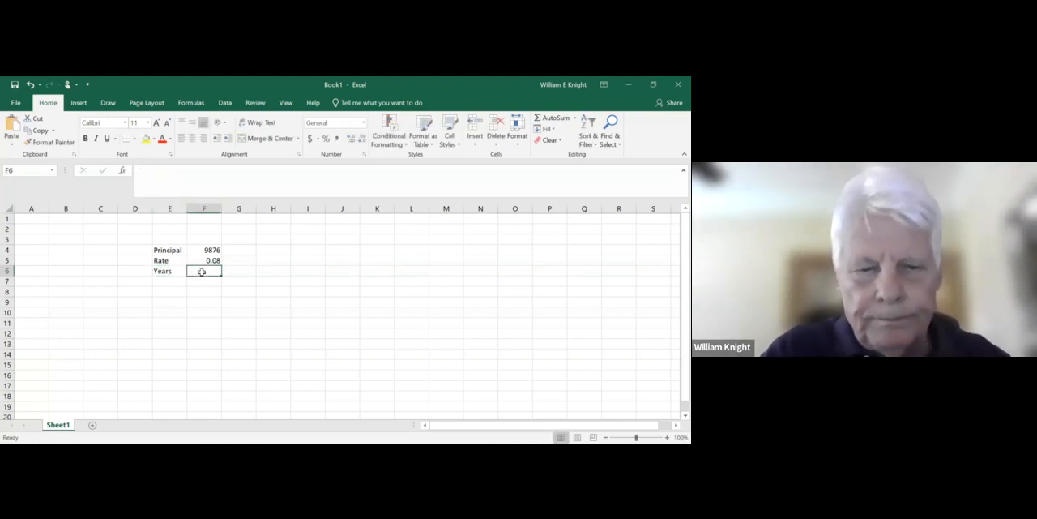
pyautogui.write('2')
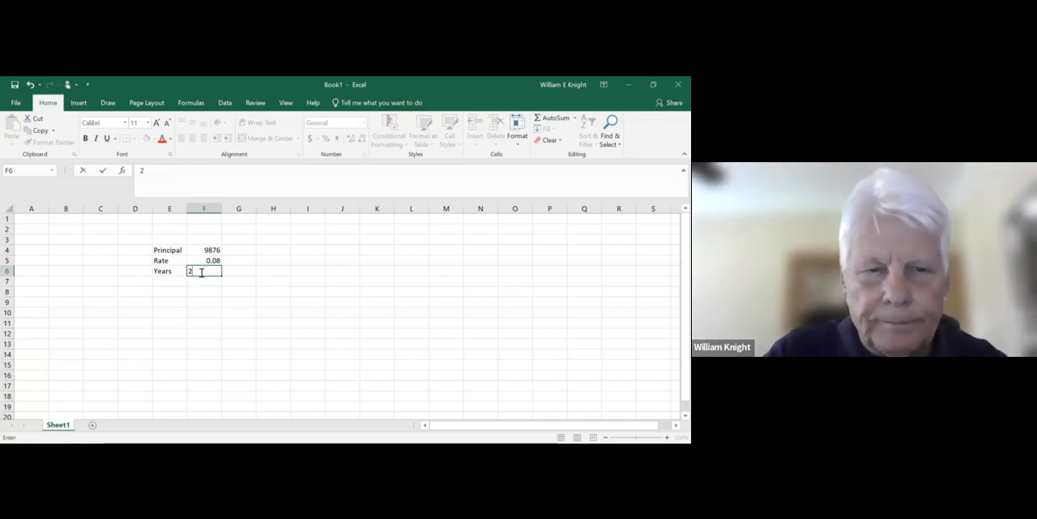
# - Enter the label Payments in E7 and widen column E slightly to fit the labels
pyautogui.click(175, 281)
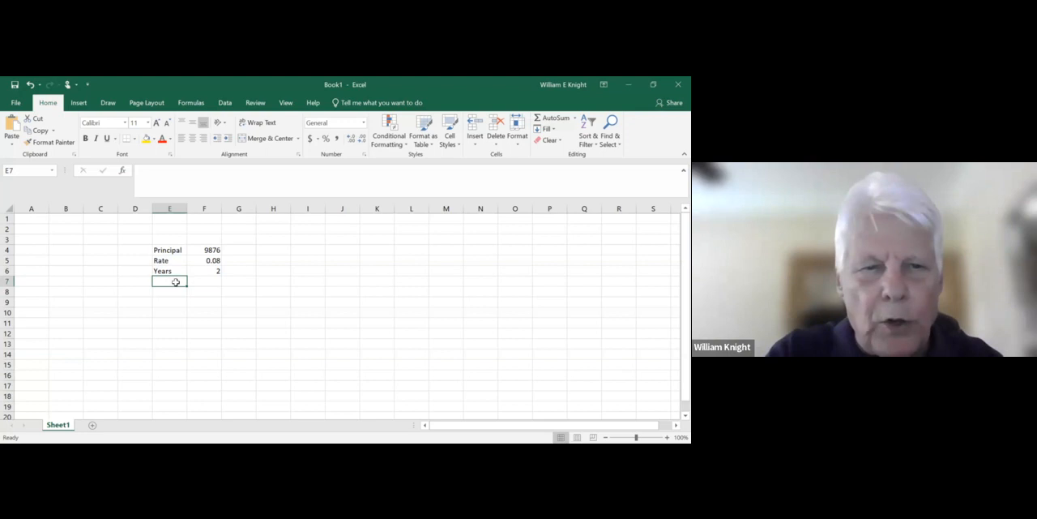
pyautogui.write('Payment')
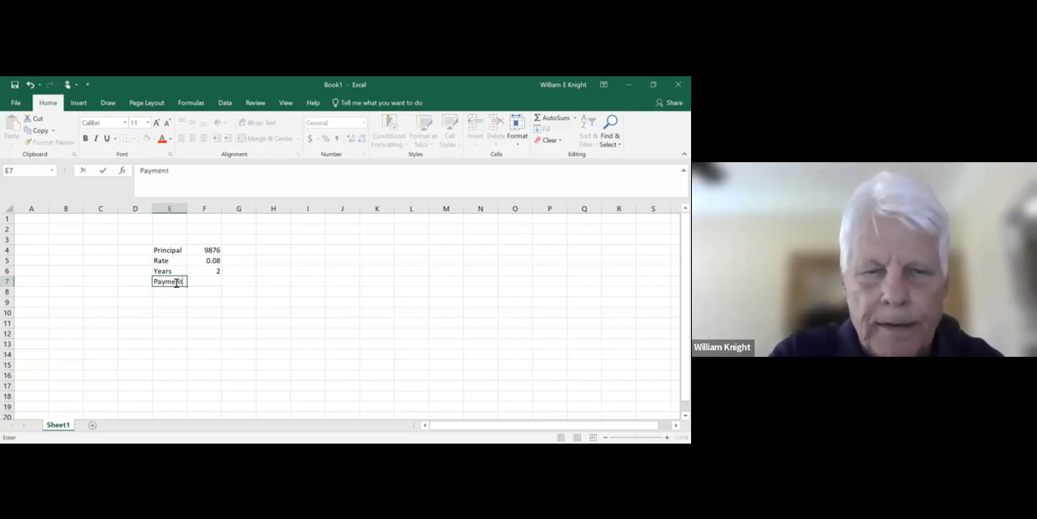
pyautogui.write('s')
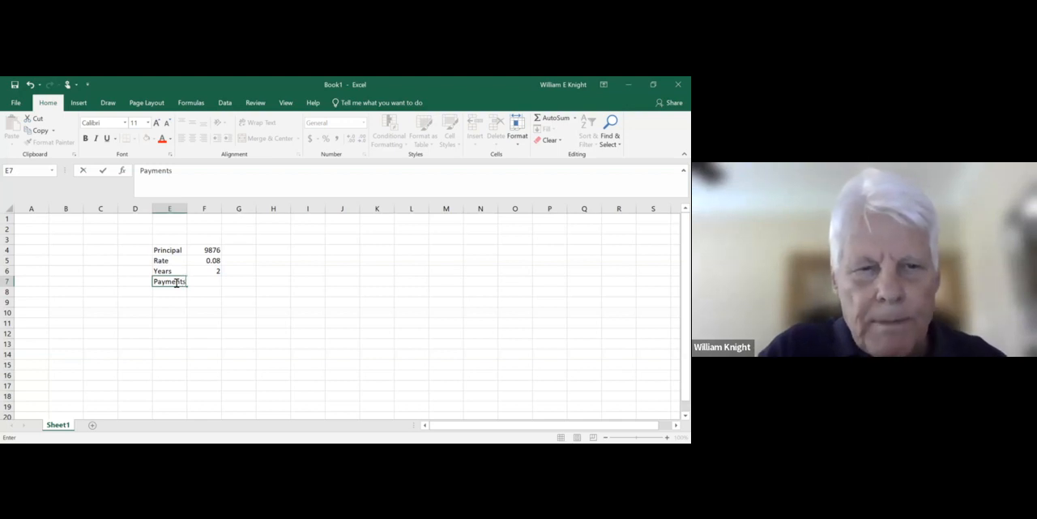
pyautogui.click(179, 221)
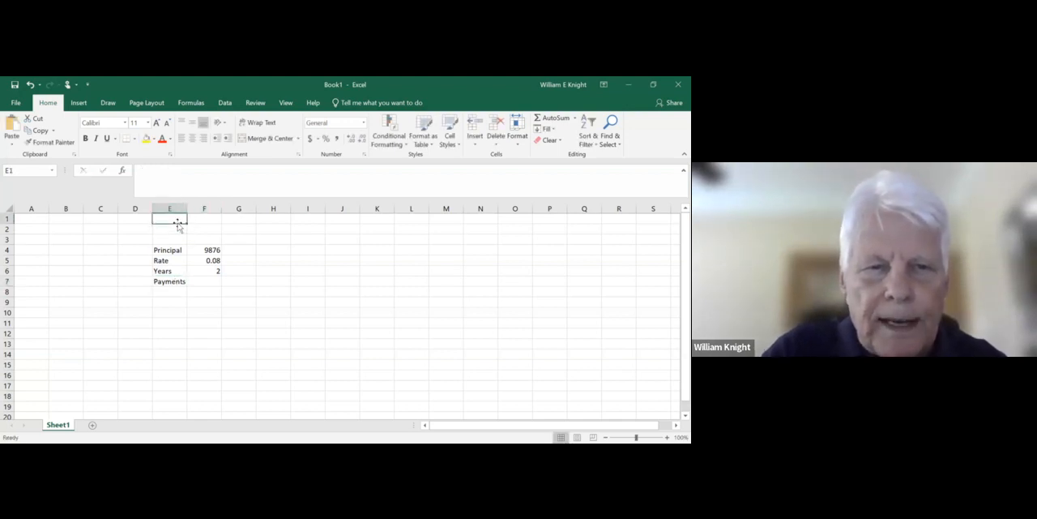
pyautogui.moveTo(187, 208); pyautogui.dragTo(195, 208)
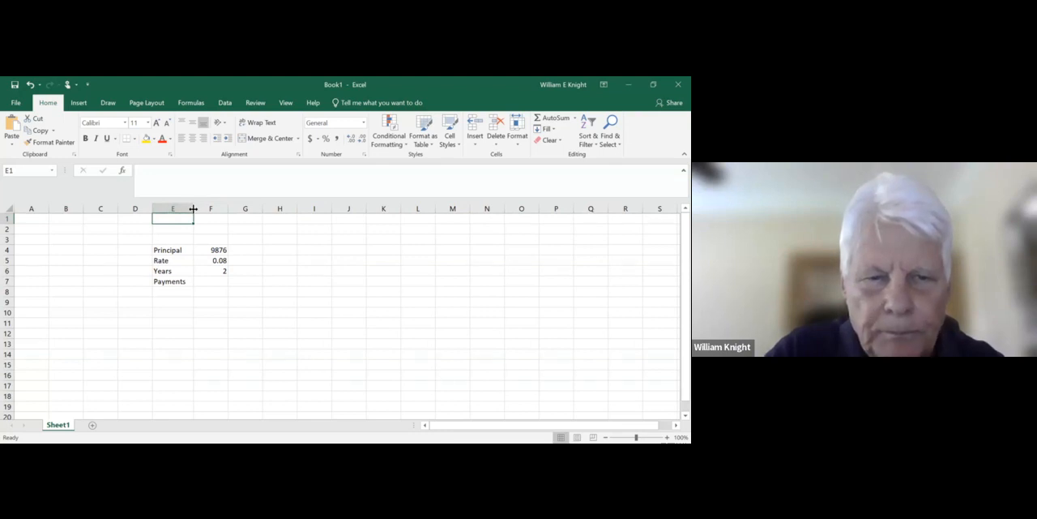
# - Format the principal amount in F4 as Currency with a $ symbol and 0 decimal places
pyautogui.click(213, 249)
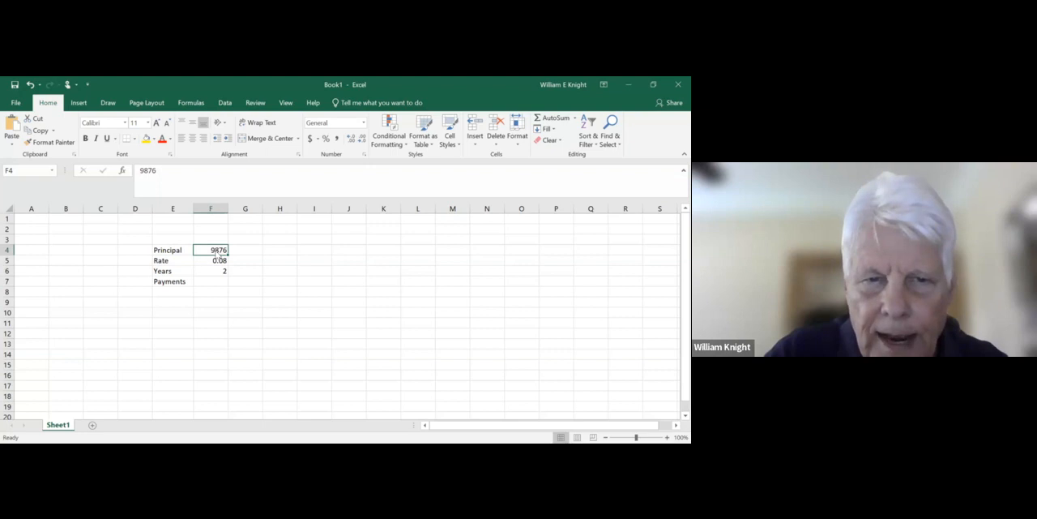
pyautogui.rightClick(217, 255)
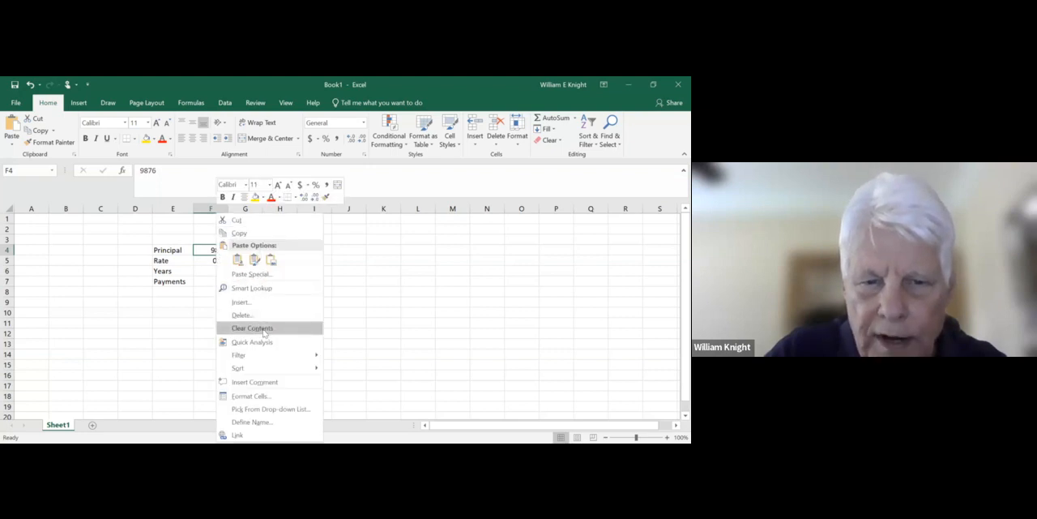
pyautogui.click(255, 397)
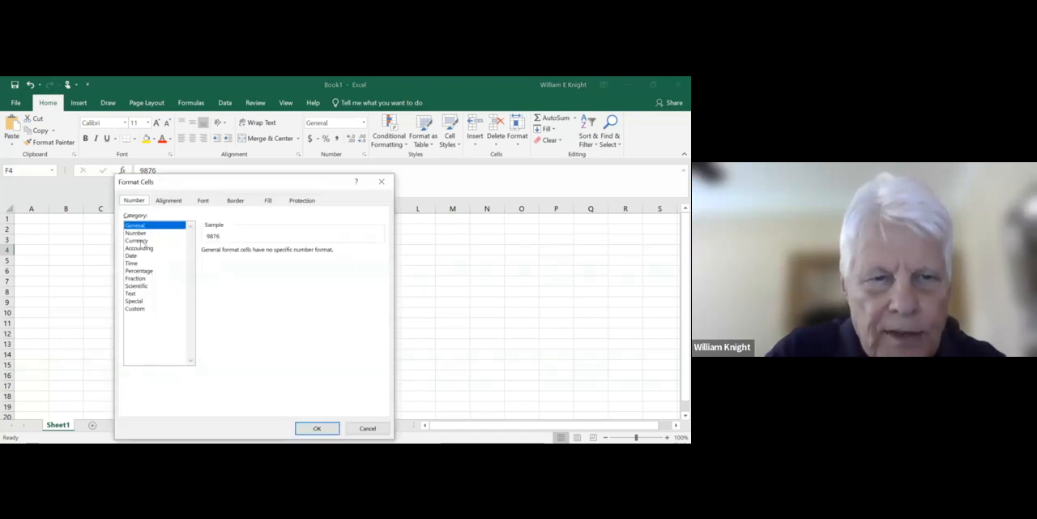
pyautogui.click(136, 241)
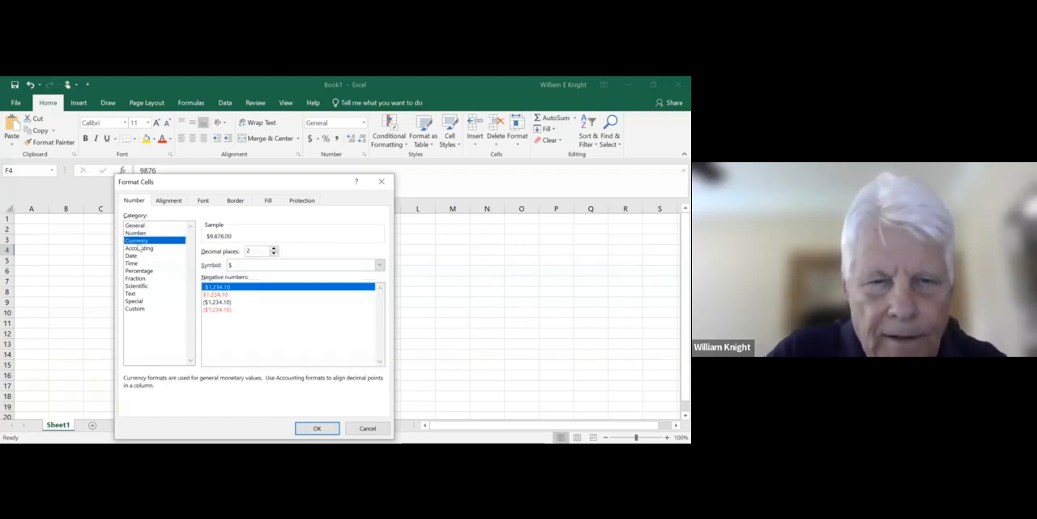
pyautogui.click(273, 254)
pyautogui.click(273, 254)
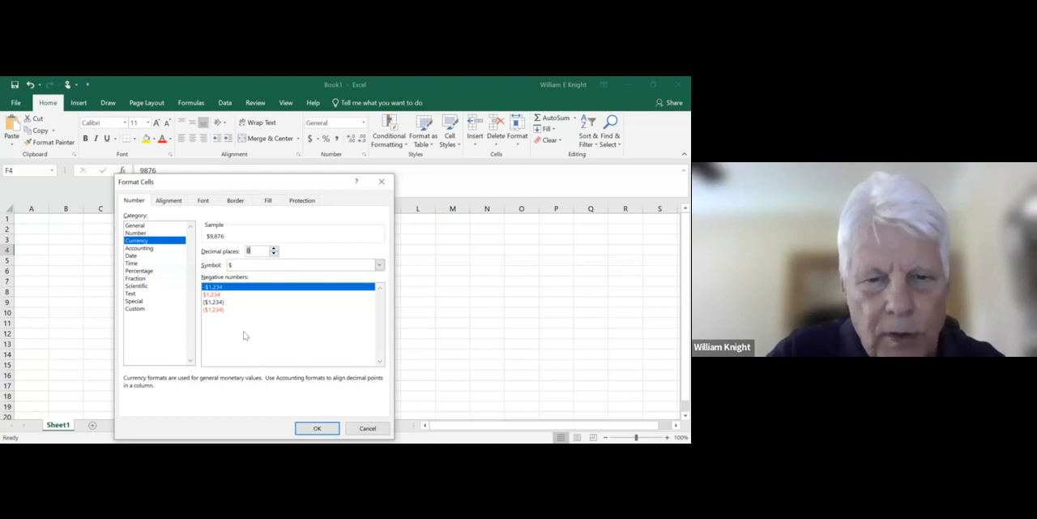
pyautogui.click(317, 428)
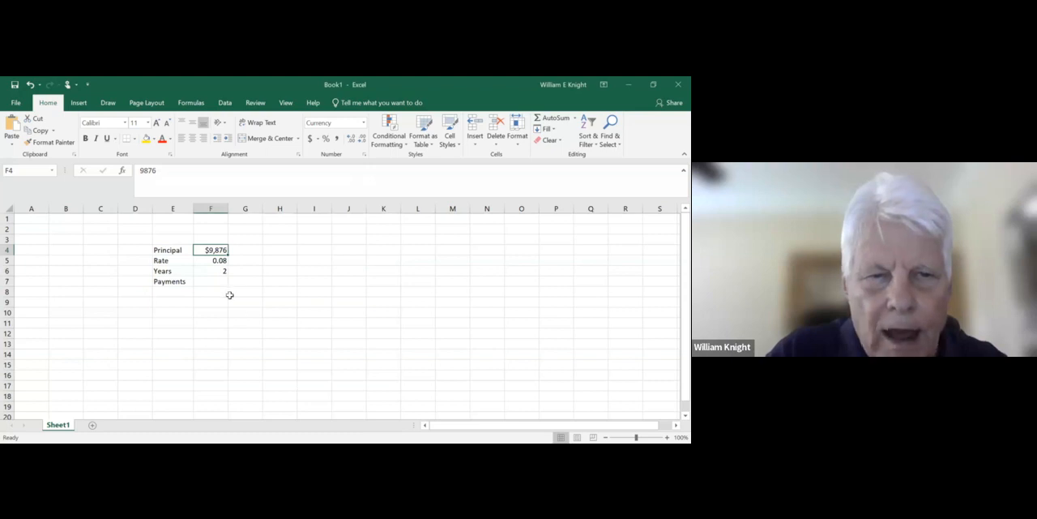
# - Format the rate in F5 as Percentage with 2 decimal places
pyautogui.click(214, 260)
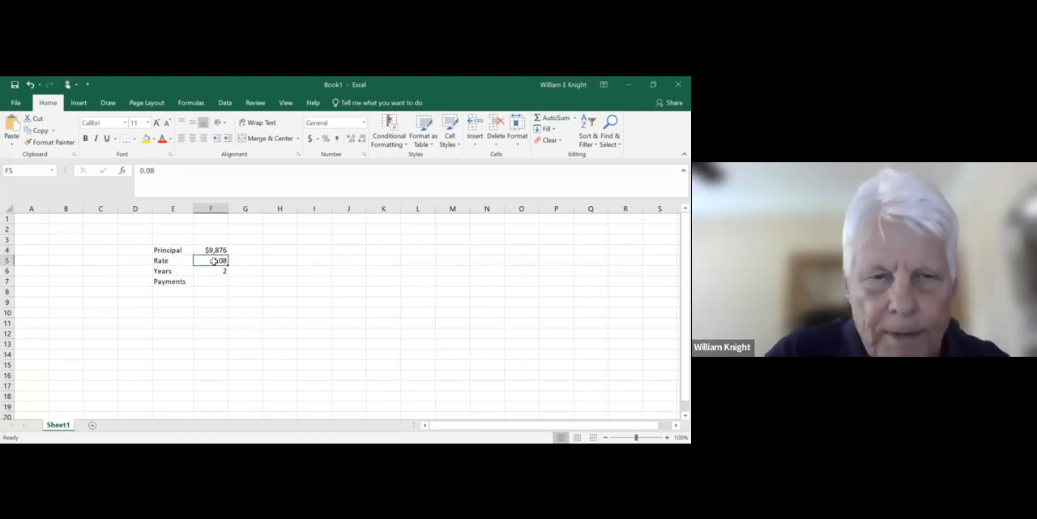
pyautogui.rightClick(215, 264)
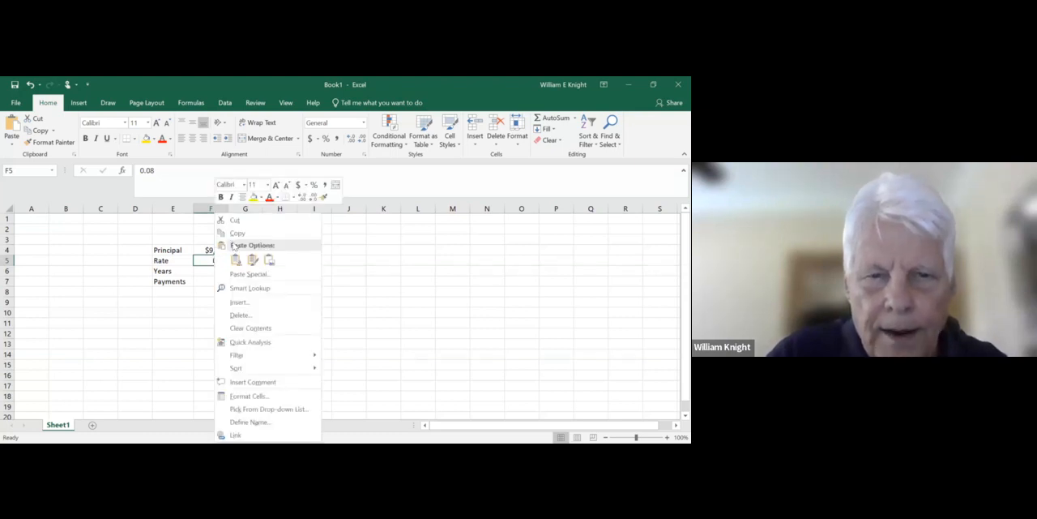
pyautogui.click(251, 260)
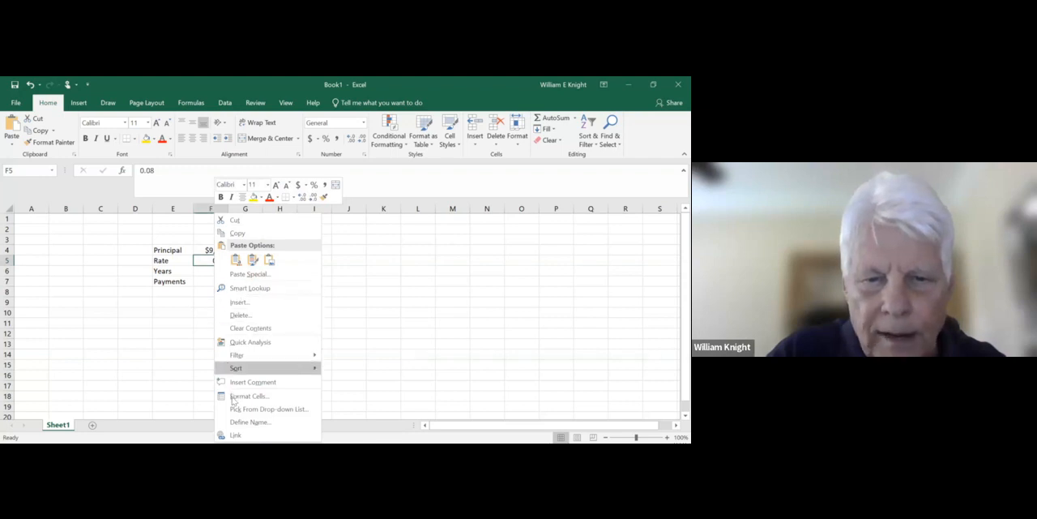
pyautogui.click(233, 396)
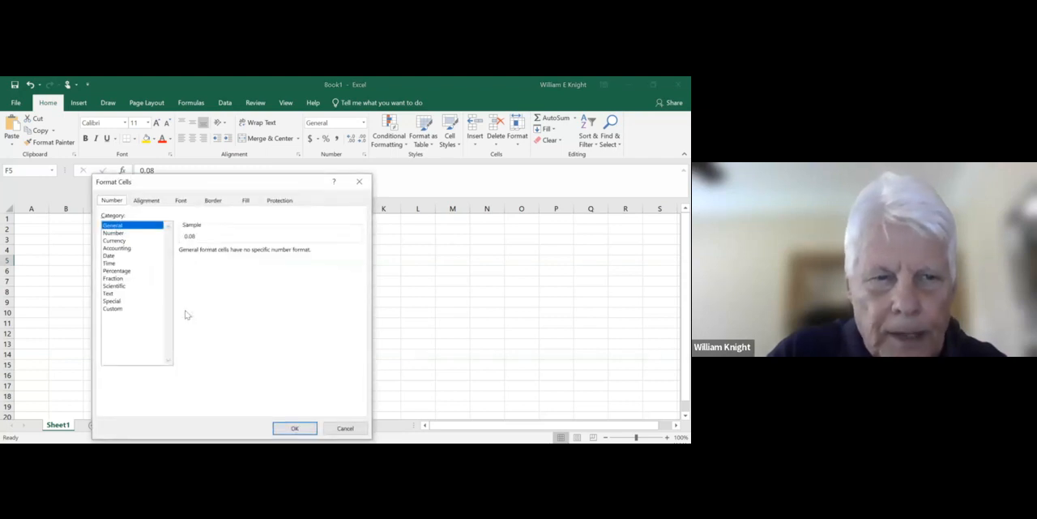
pyautogui.click(120, 271)
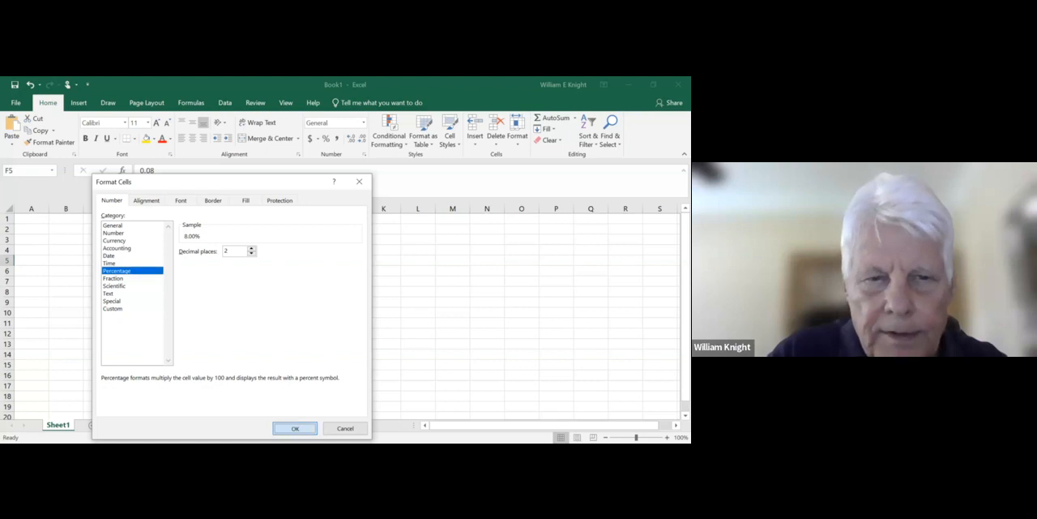
pyautogui.click(295, 427)
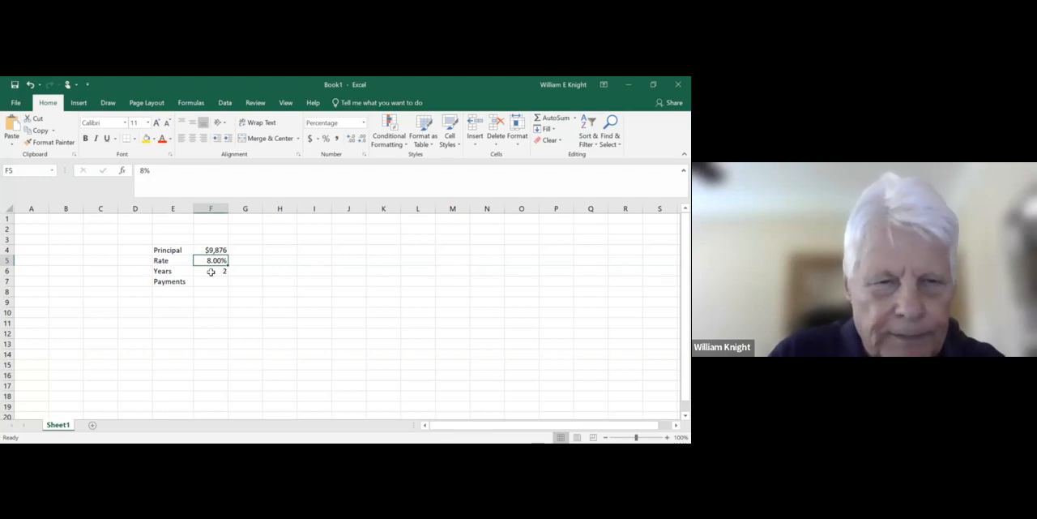
# - Enter the column heading Month in E10 and the first month number 1 in E11
pyautogui.click(179, 313)
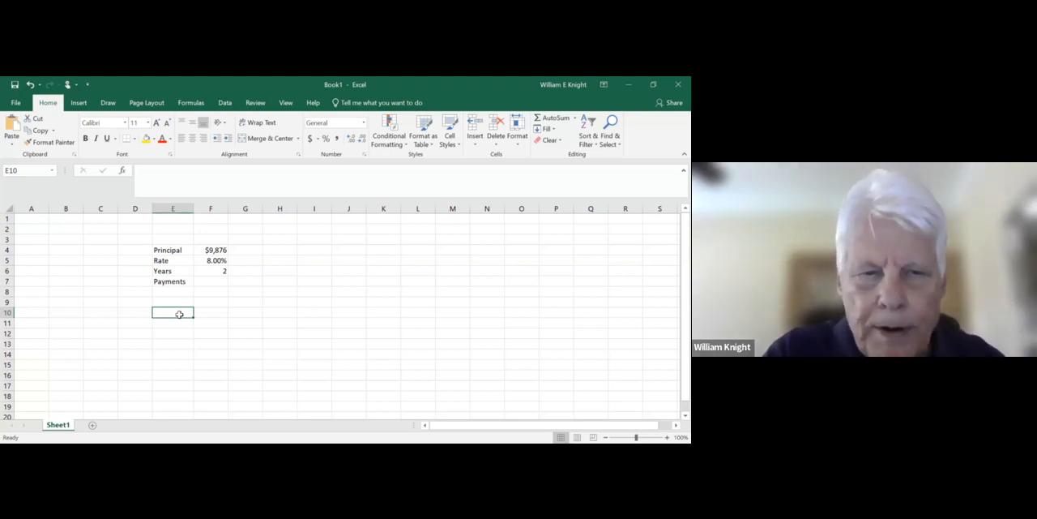
pyautogui.write('Perio')
pyautogui.press('BackSpace')
pyautogui.press('BackSpace')
pyautogui.press('BackSpace')
pyautogui.press('BackSpace')
pyautogui.press('BackSpace')
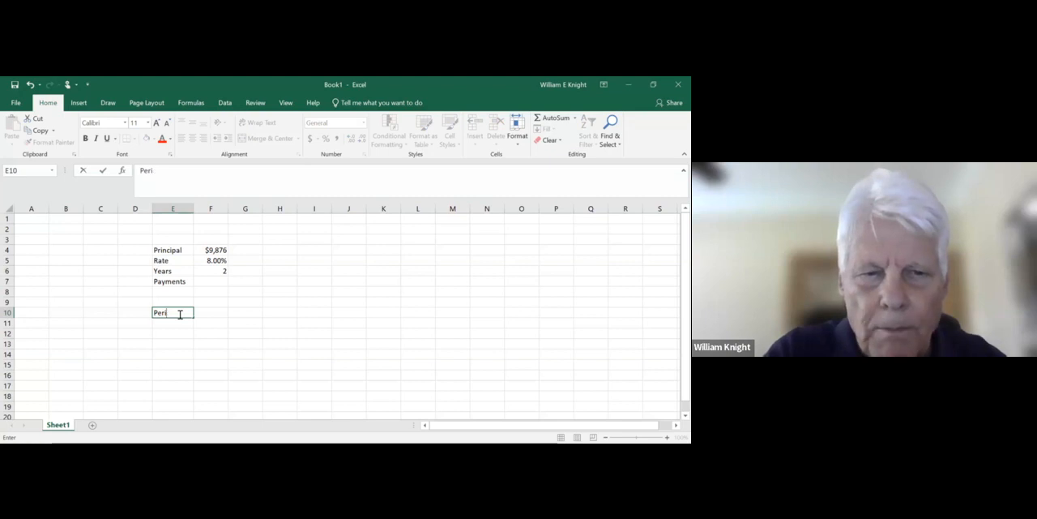
pyautogui.write('Month')
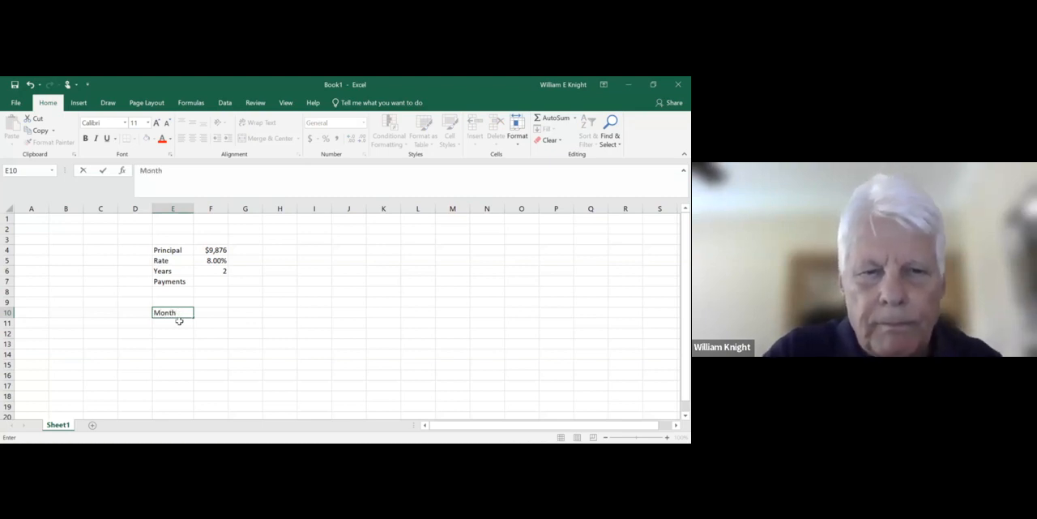
pyautogui.click(179, 322)
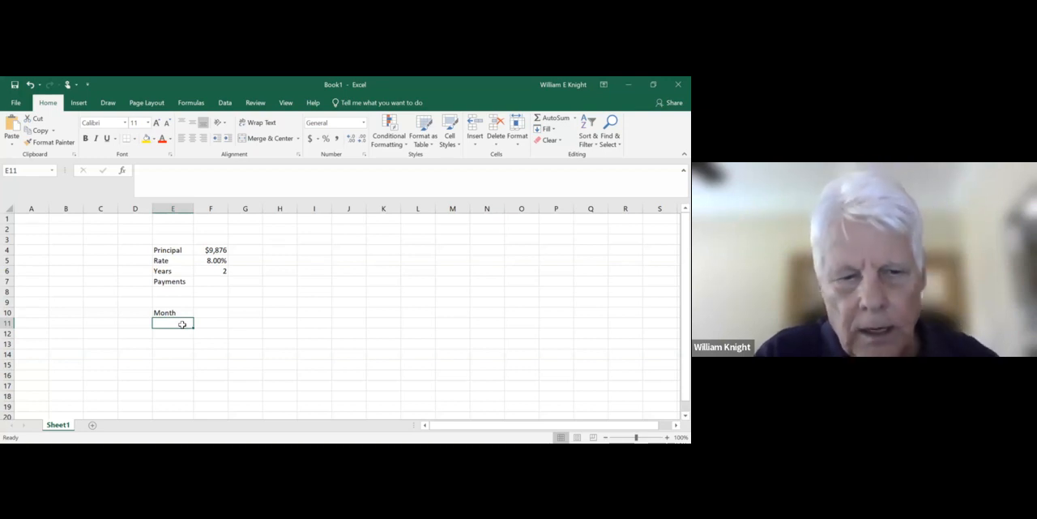
pyautogui.write('1')
pyautogui.press('Return')
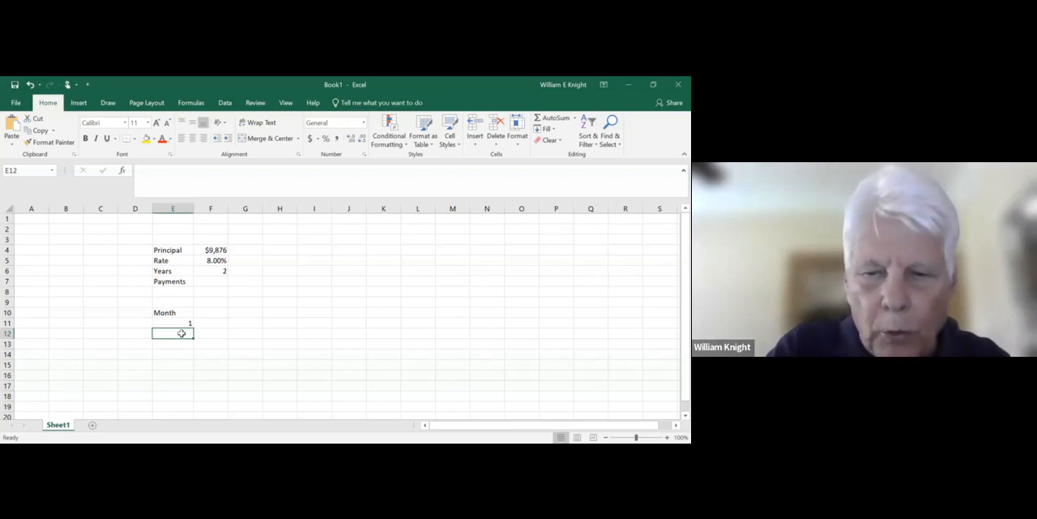
# - Enter the formula =E11+1 in E12 to calculate the second month number from the first
pyautogui.write('=')
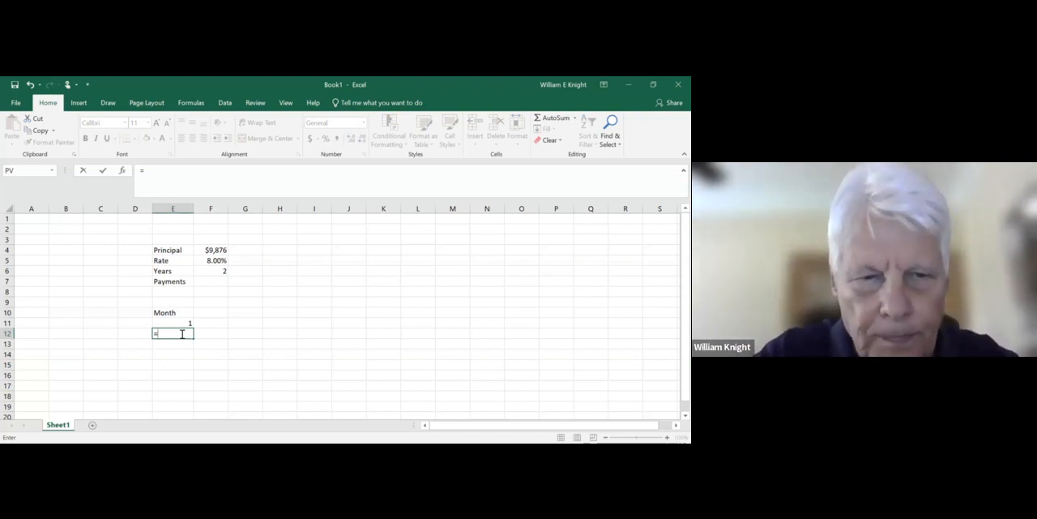
pyautogui.click(179, 323)
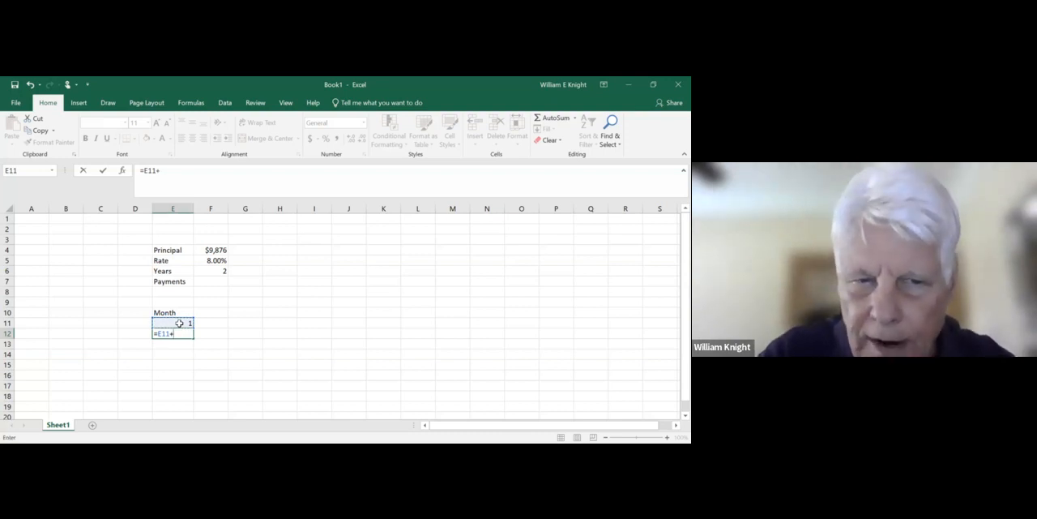
pyautogui.write('1')
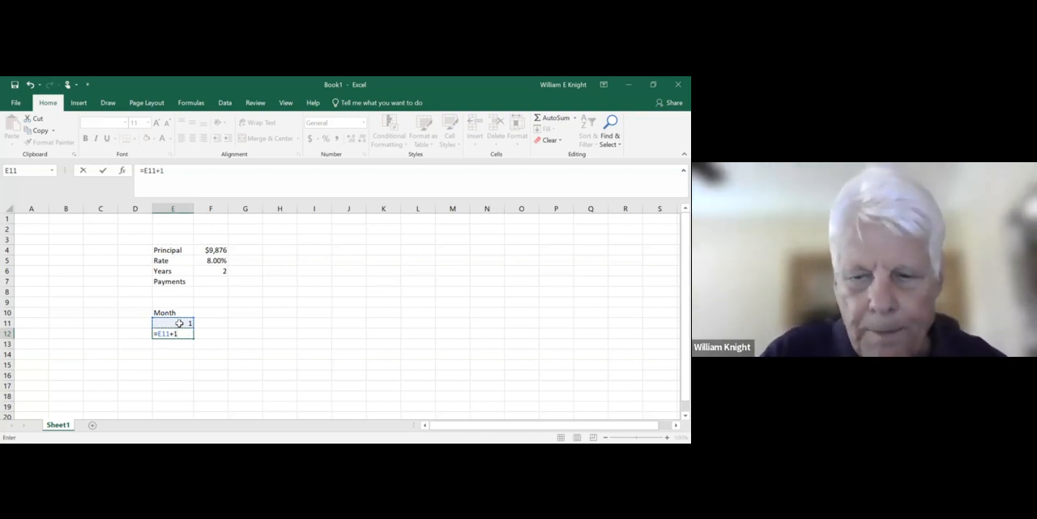
pyautogui.press('Return')
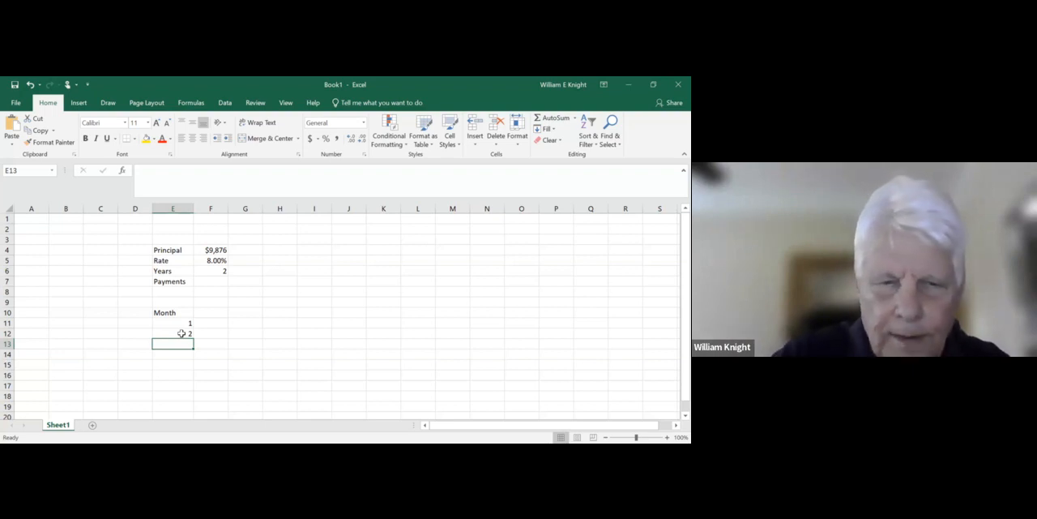
# - Copy the month formula from E12 into E13 and compare the formulas in the two cells
pyautogui.click(181, 333)
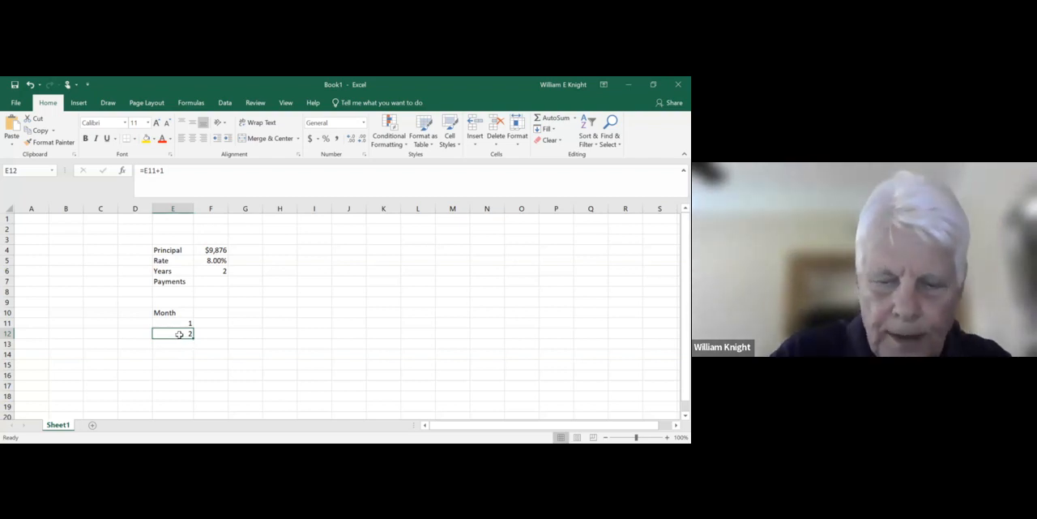
pyautogui.rightClick(180, 337)
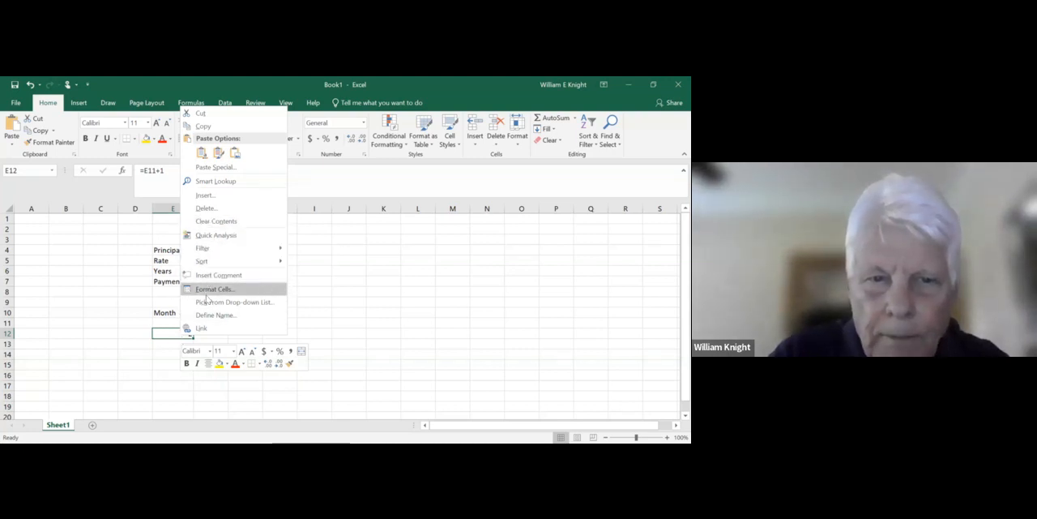
pyautogui.click(203, 126)
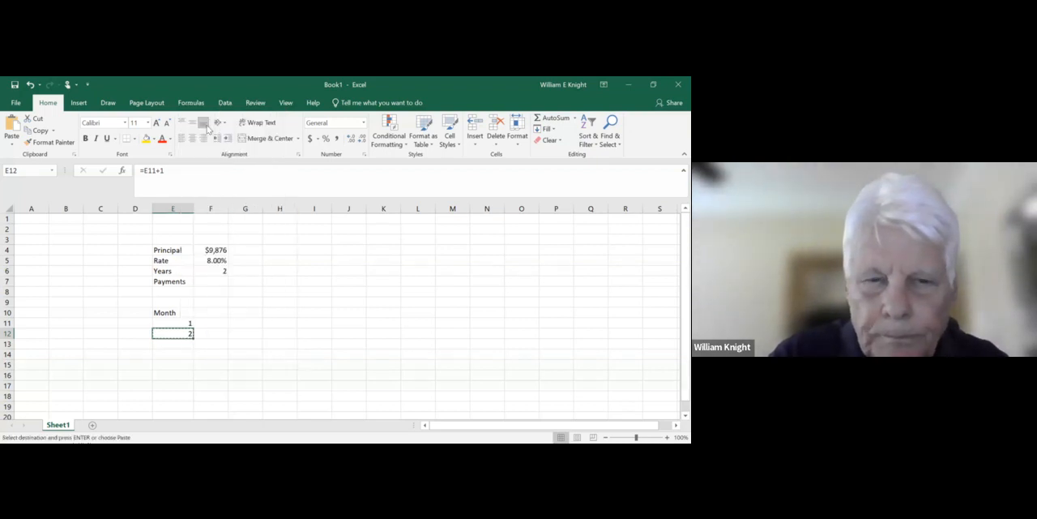
pyautogui.click(179, 341)
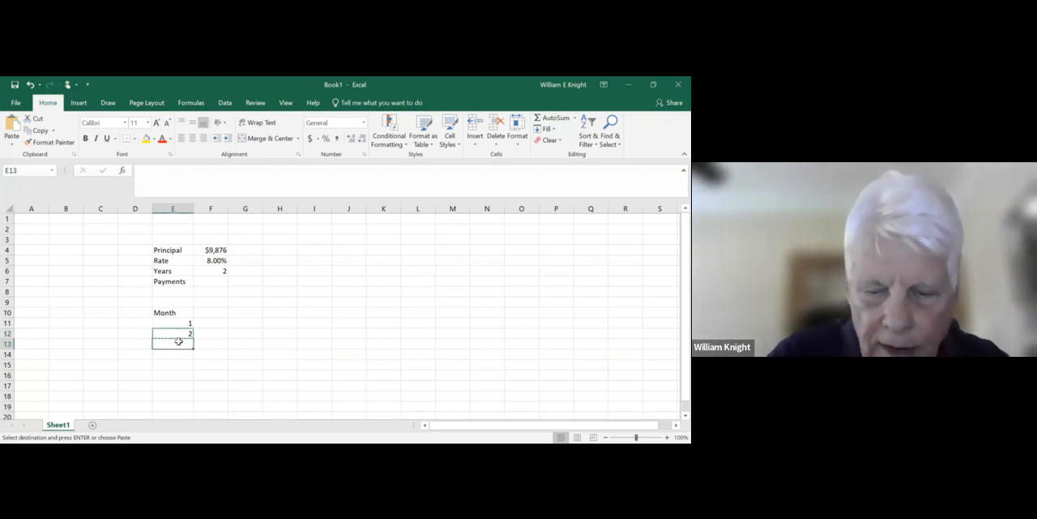
pyautogui.rightClick(178, 342)
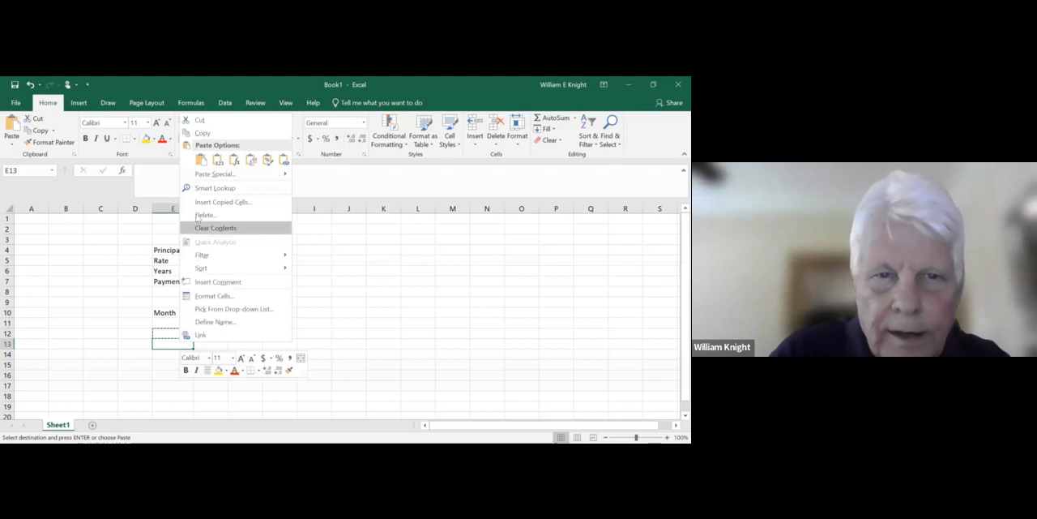
pyautogui.click(201, 159)
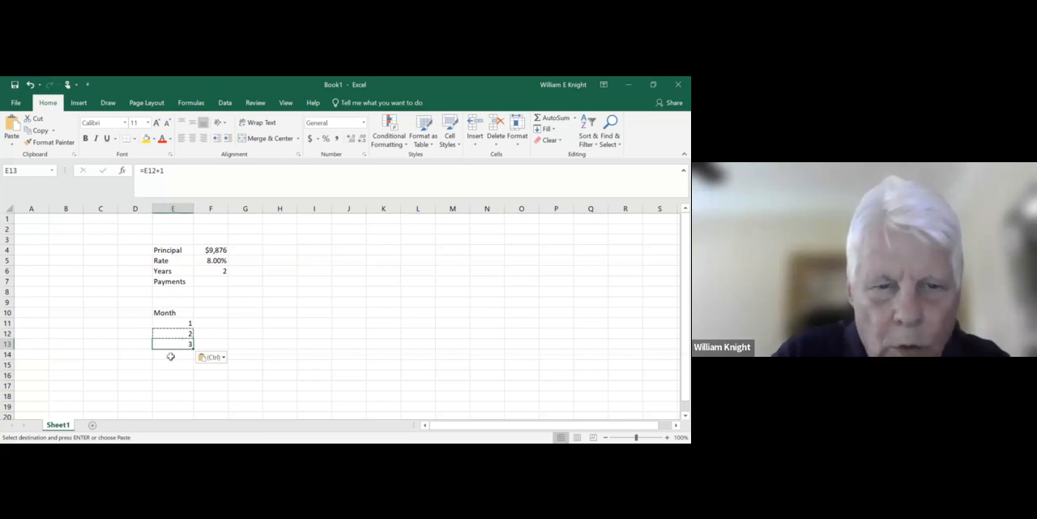
pyautogui.press('Escape')
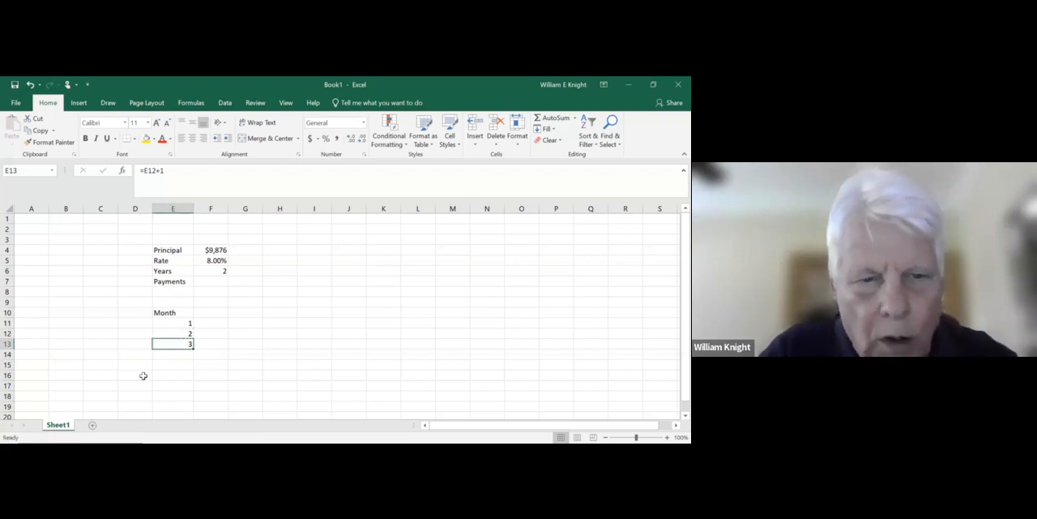
pyautogui.click(177, 332)
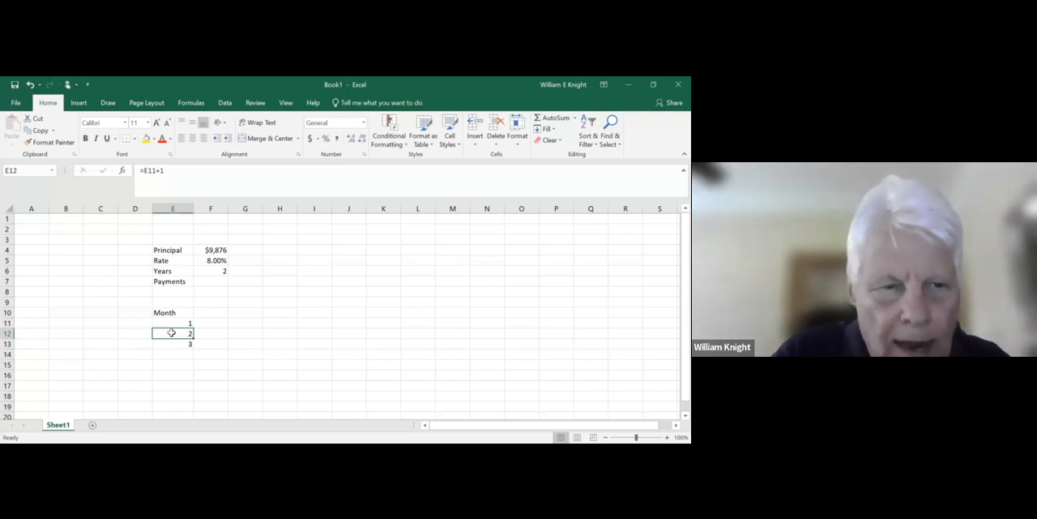
pyautogui.click(166, 343)
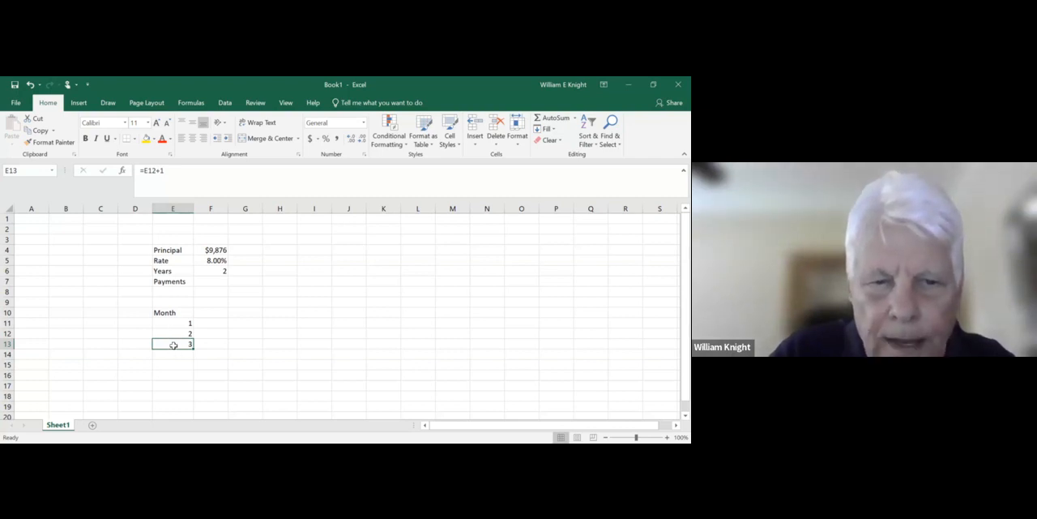
pyautogui.rightClick(173, 345)
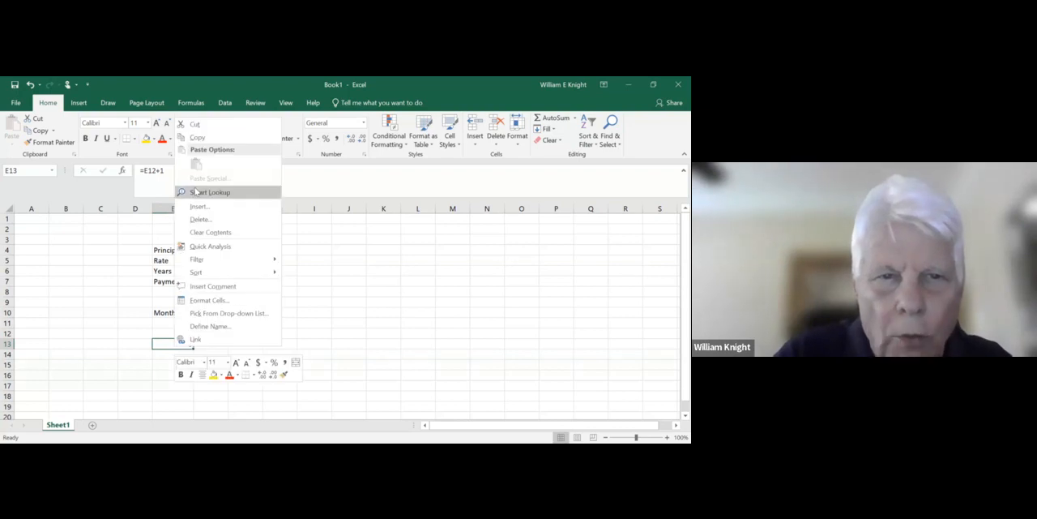
pyautogui.click(199, 139)
pyautogui.moveTo(174, 353); pyautogui.dragTo(181, 258)
pyautogui.press('Escape')
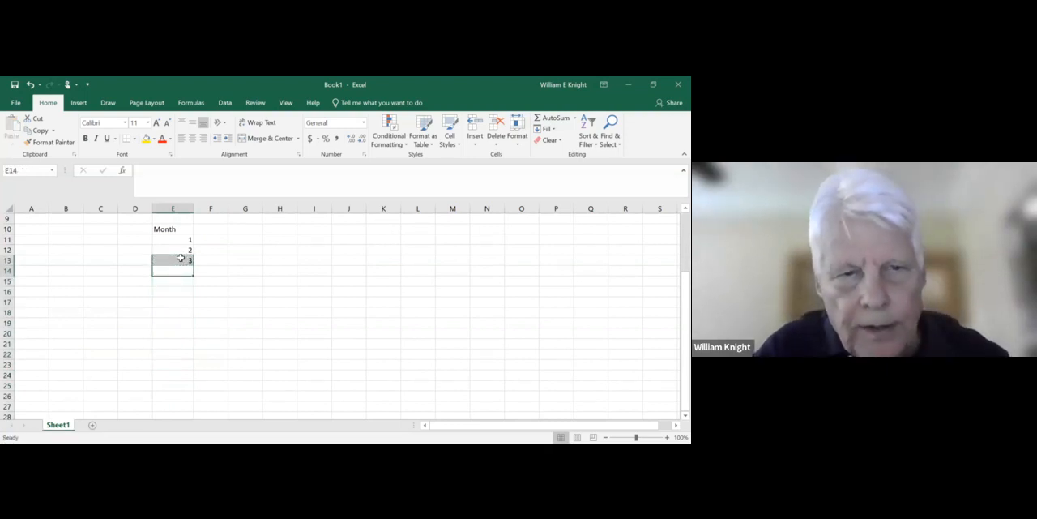
pyautogui.click(212, 303)
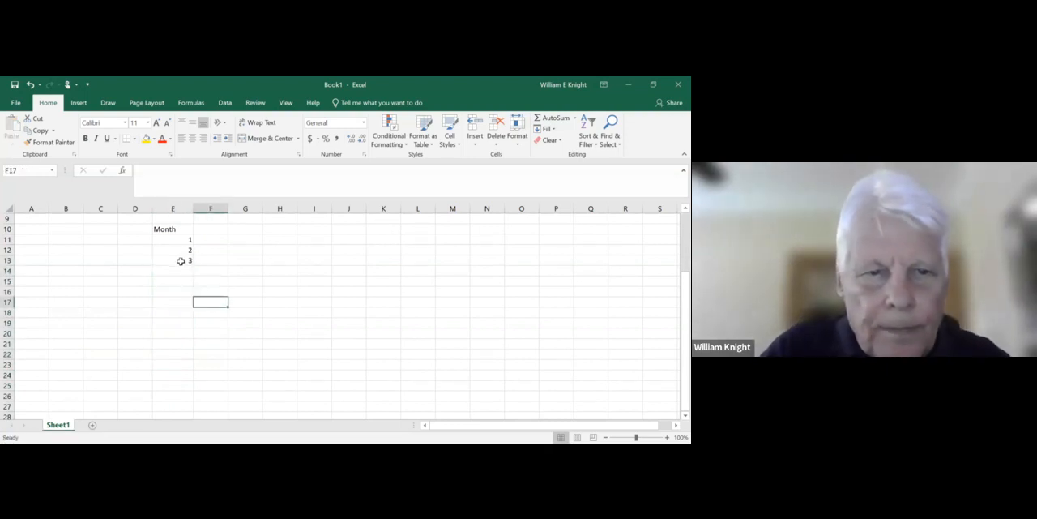
# - Copy the month formula from E13 down through E14:E40
pyautogui.click(180, 261)
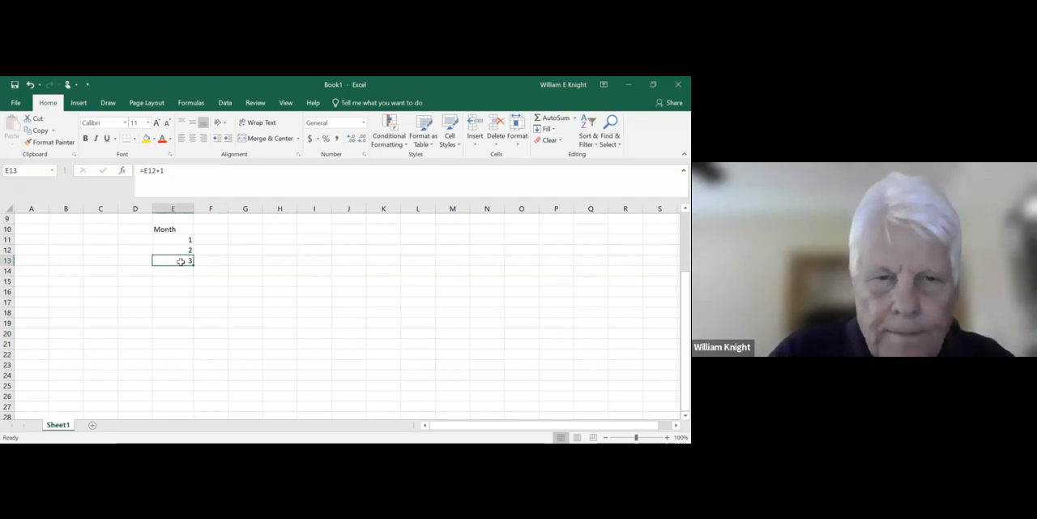
pyautogui.rightClick(182, 259)
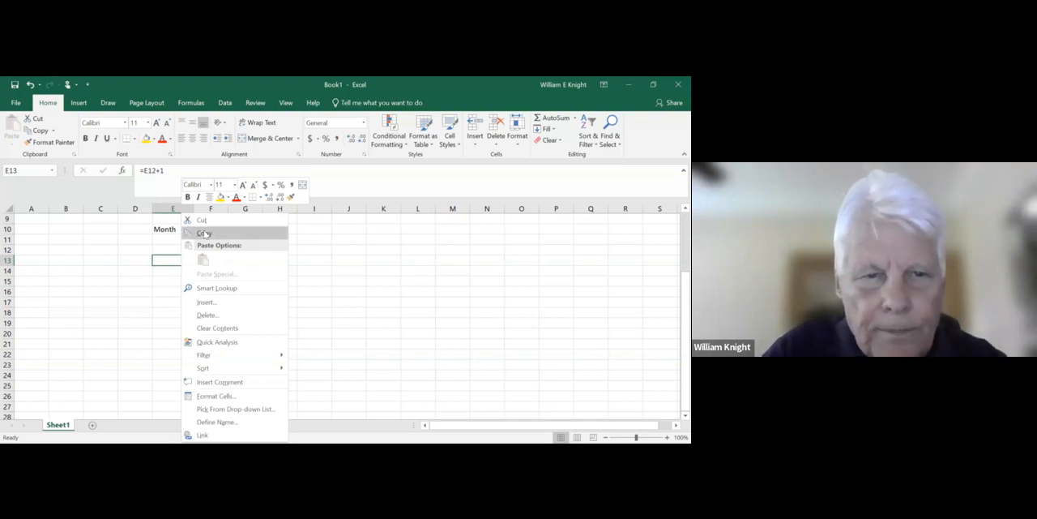
pyautogui.click(204, 234)
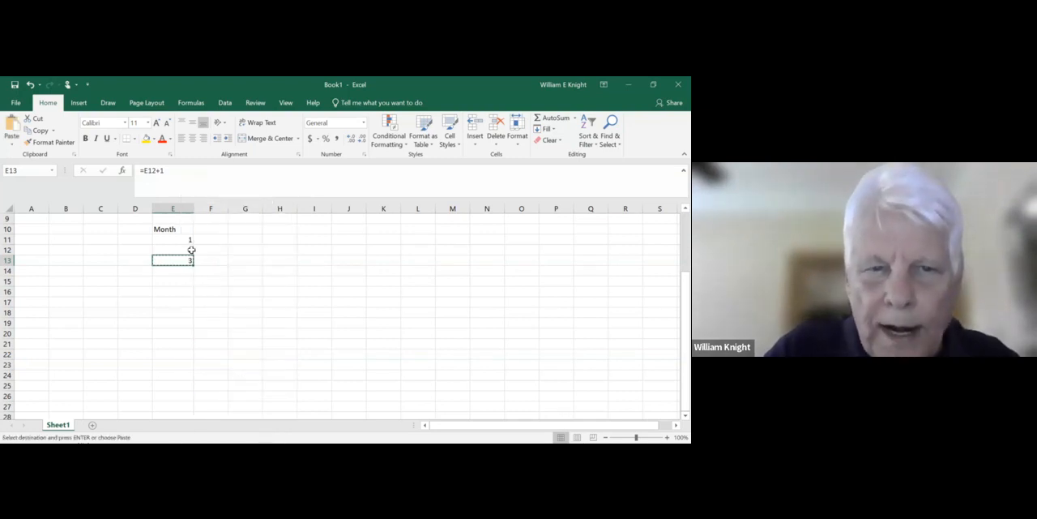
pyautogui.click(183, 273)
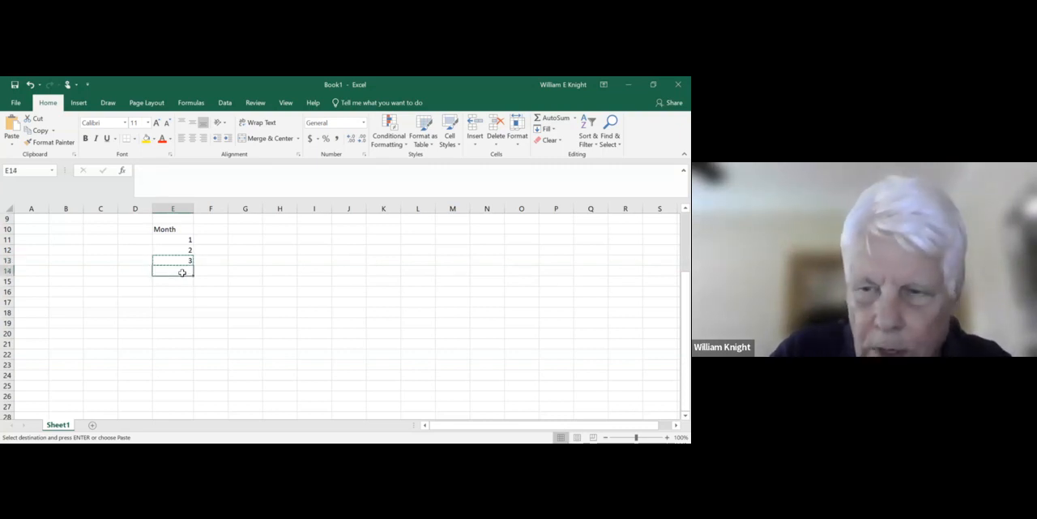
pyautogui.moveTo(182, 273); pyautogui.dragTo(176, 399)
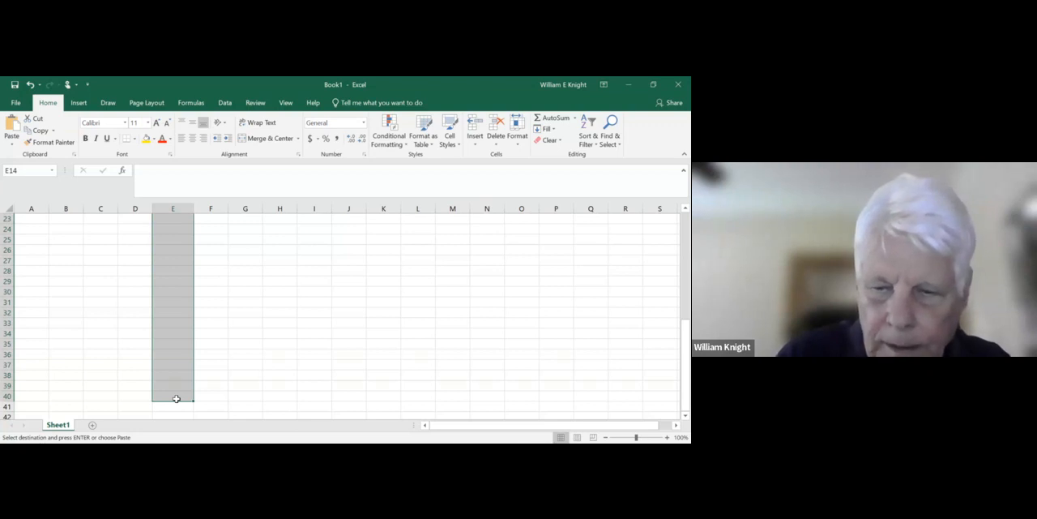
pyautogui.press('Return')
pyautogui.scroll(6, 176, 398)
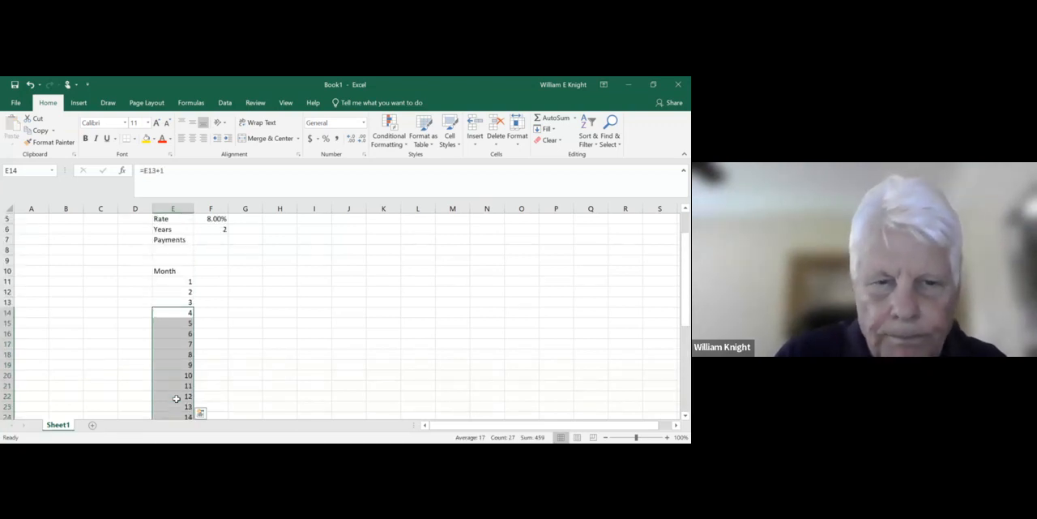
# - Clear the contents of the surplus month cells E35:E40 so the Month column ends at 24
pyautogui.moveTo(683, 290); pyautogui.dragTo(678, 391)
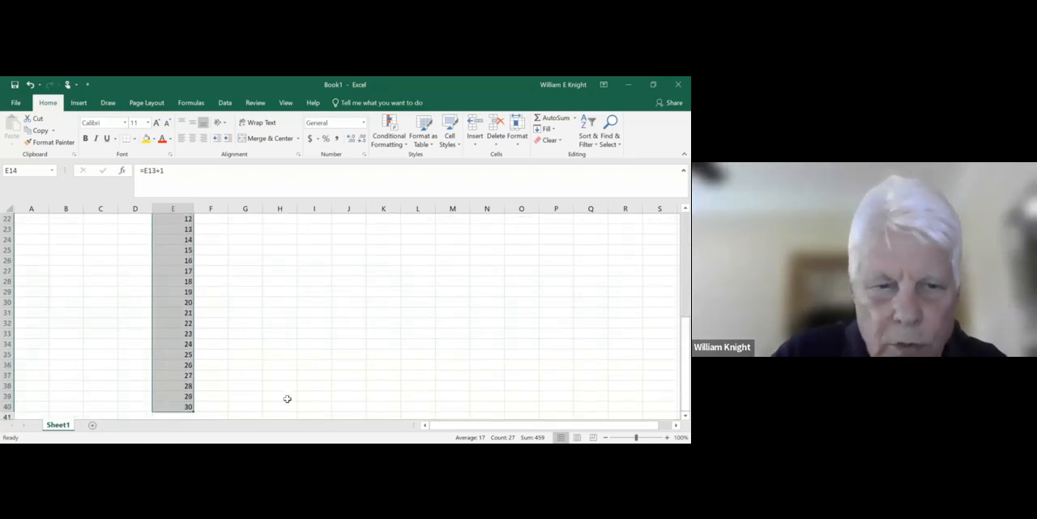
pyautogui.click(225, 352)
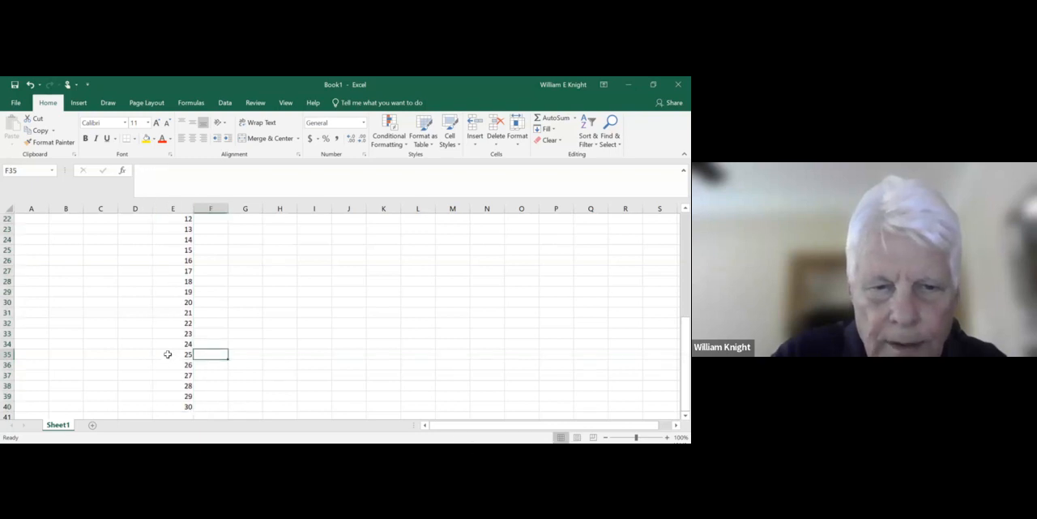
pyautogui.click(168, 354)
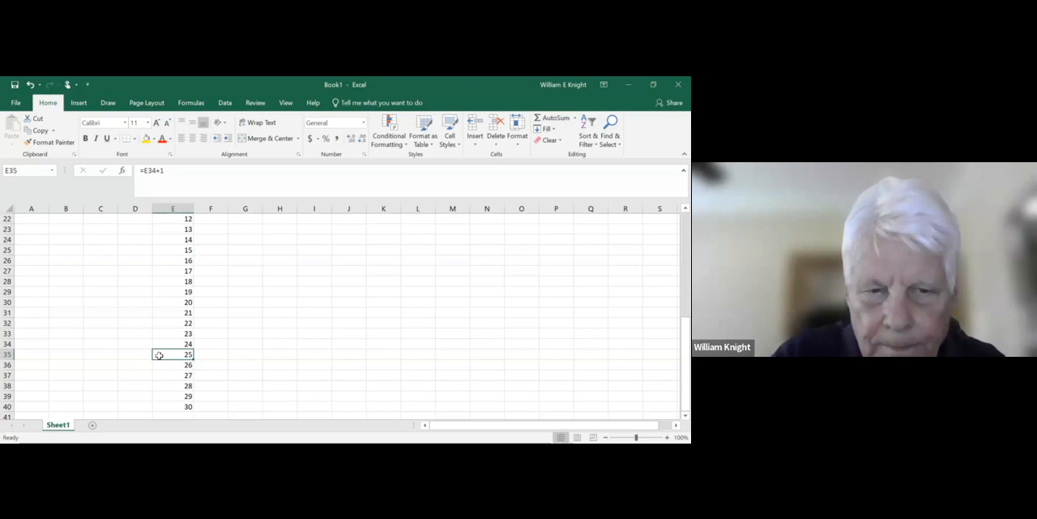
pyautogui.moveTo(178, 355); pyautogui.dragTo(187, 403)
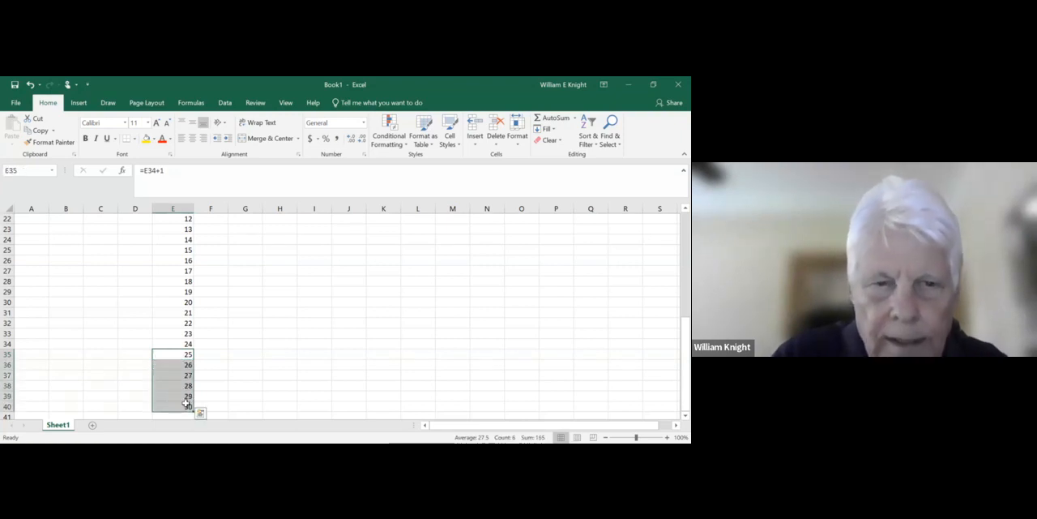
pyautogui.rightClick(186, 403)
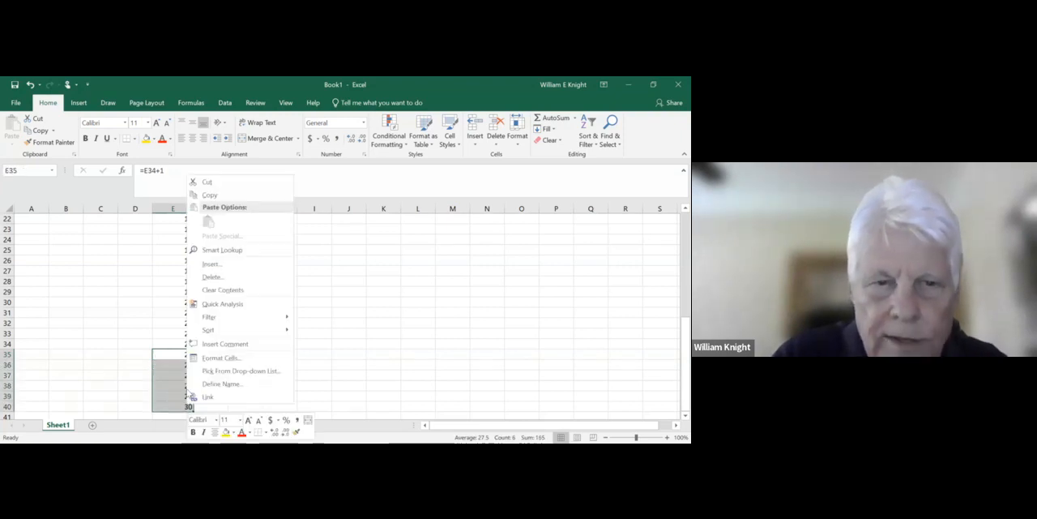
pyautogui.click(215, 290)
# - Enter the column heading Payment in F10, beside the Month heading
pyautogui.moveTo(675, 339); pyautogui.dragTo(675, 267)
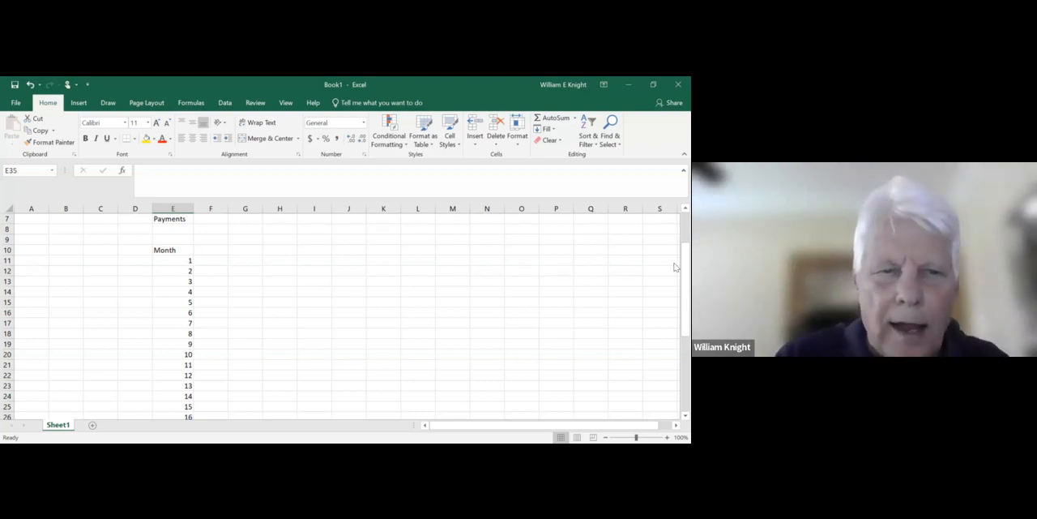
pyautogui.click(209, 250)
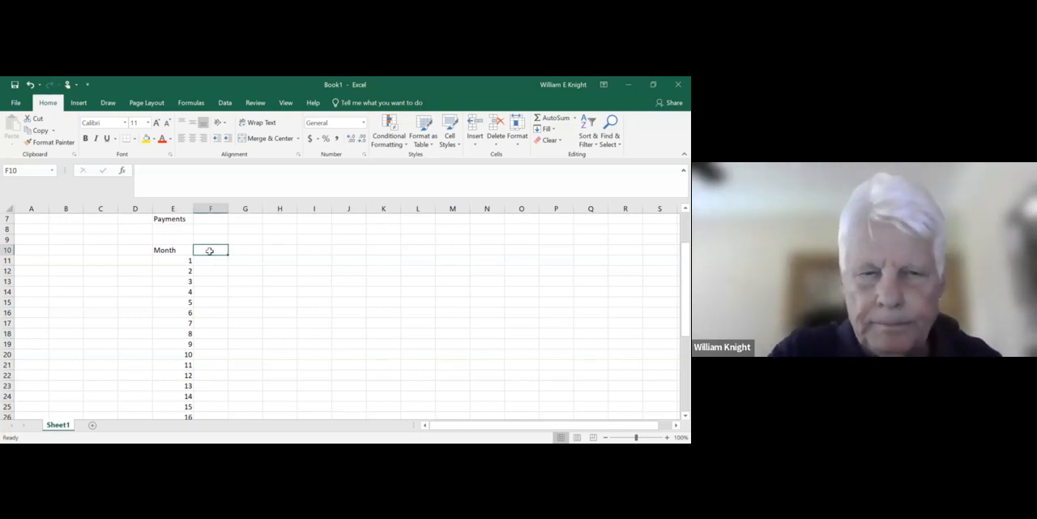
pyautogui.write('Payment')
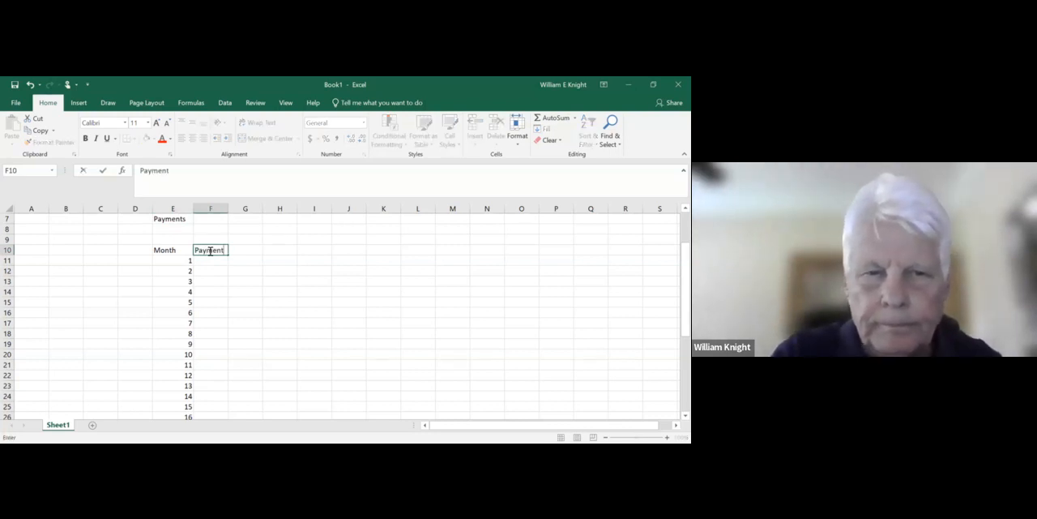
pyautogui.click(208, 260)
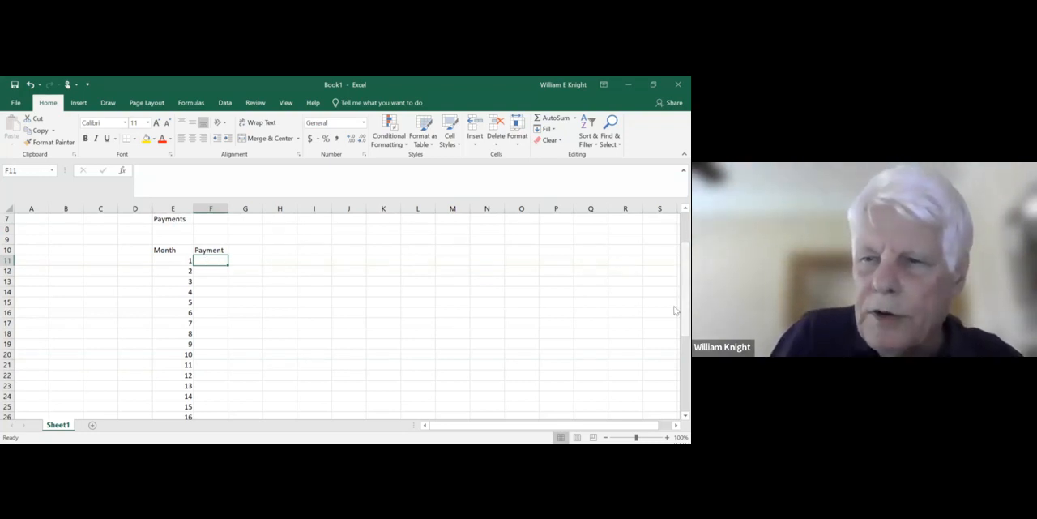
# - Enter 999 in F7 as the Payments amount and reselect that cell
pyautogui.scroll(2, 661, 306)
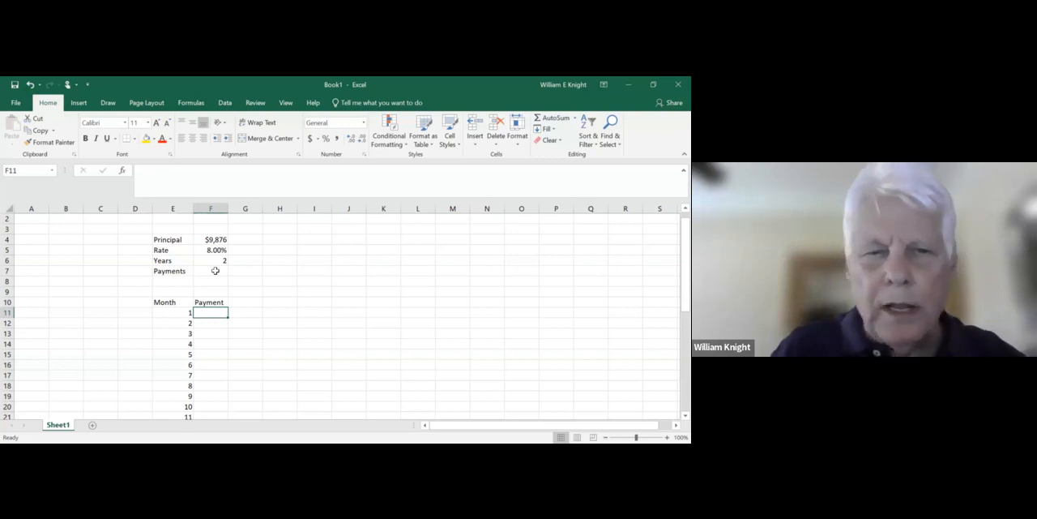
pyautogui.click(215, 270)
pyautogui.write('999')
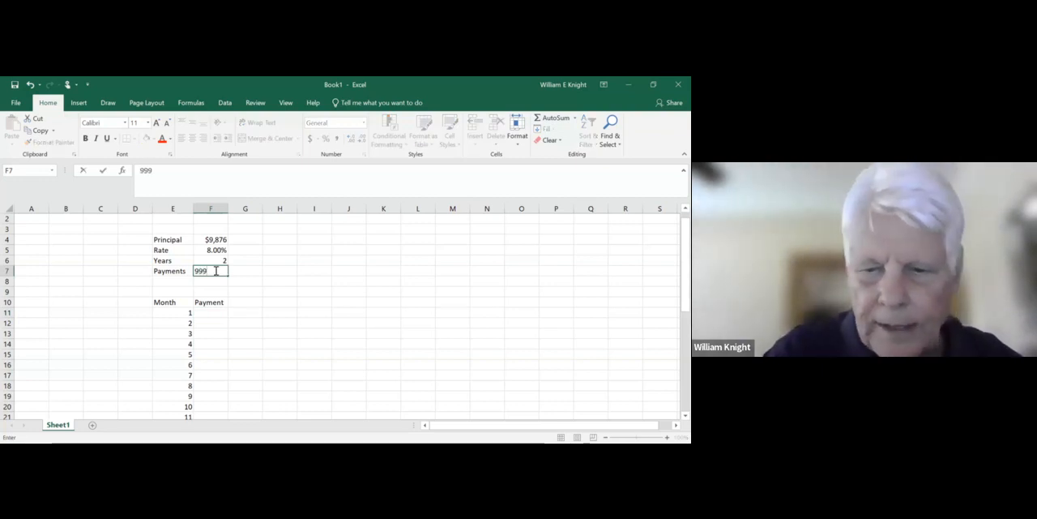
pyautogui.press('Return')
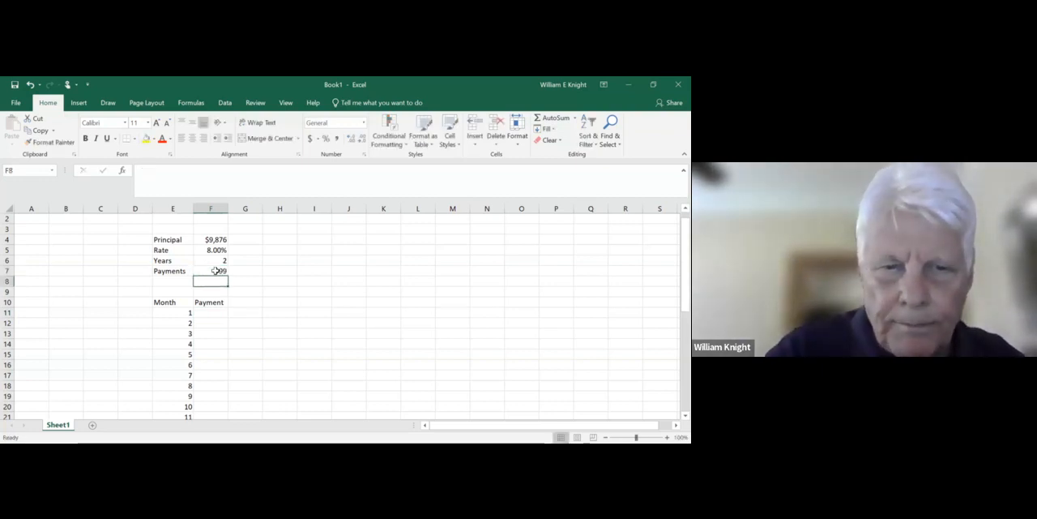
pyautogui.click(215, 270)
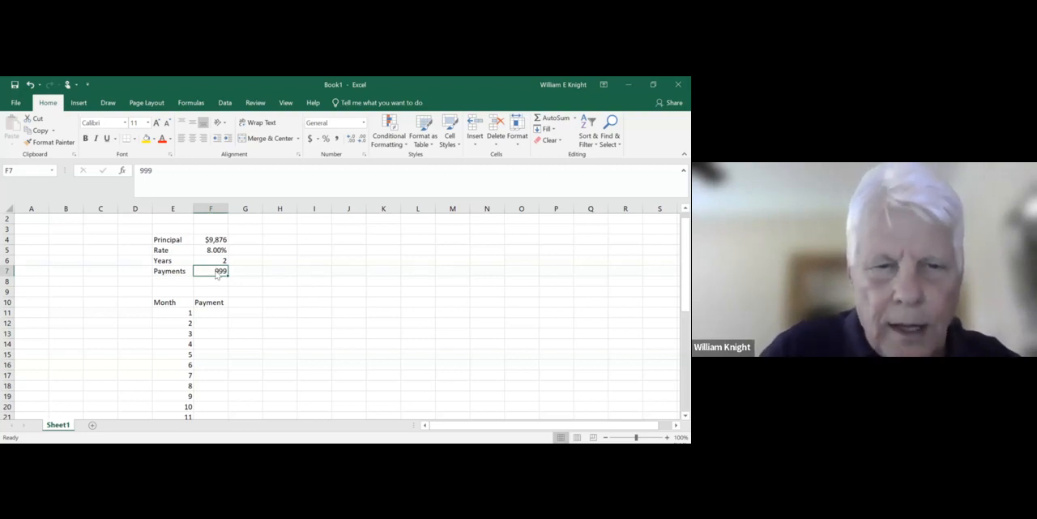
# - Format the Payments amount in F7 as Currency with the $ symbol and 2 decimal places
pyautogui.rightClick(215, 271)
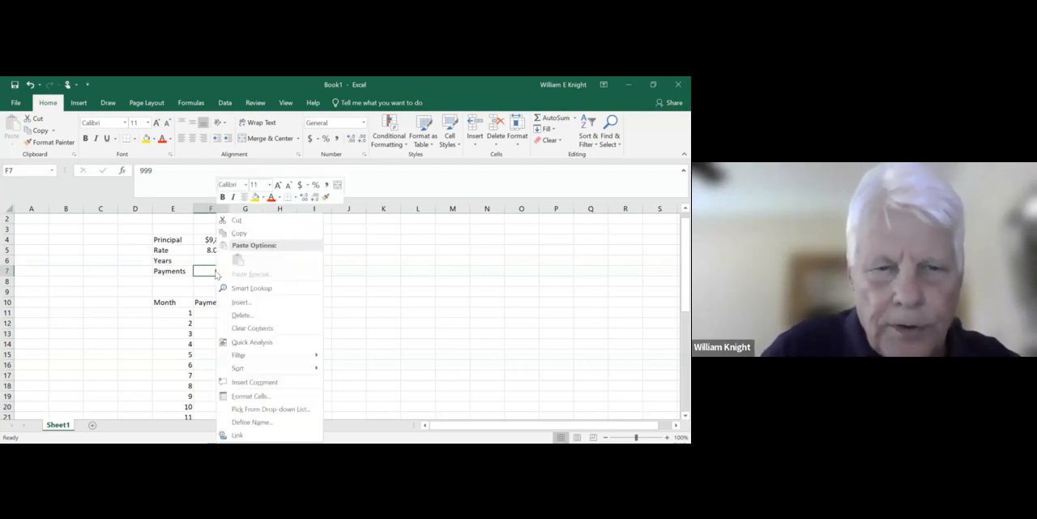
pyautogui.click(261, 397)
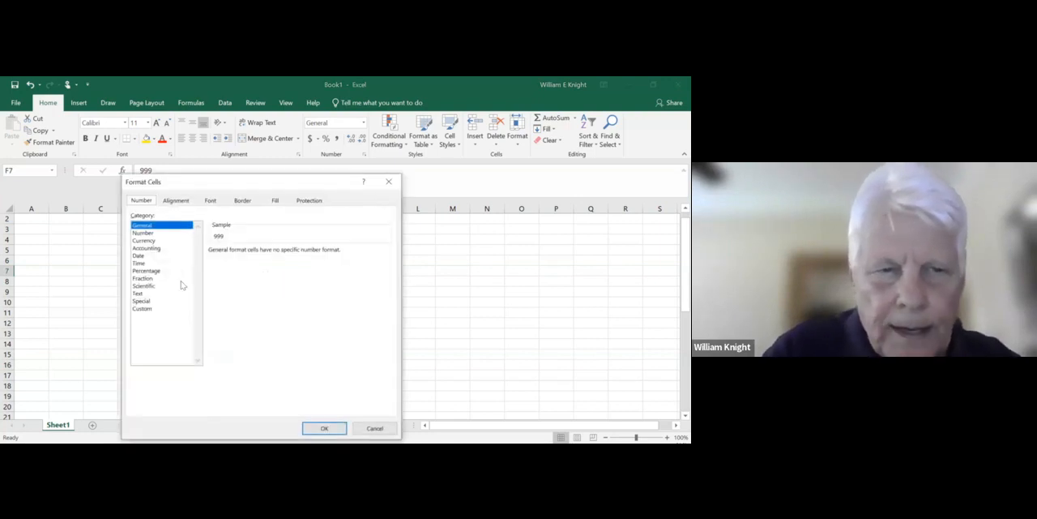
pyautogui.click(143, 241)
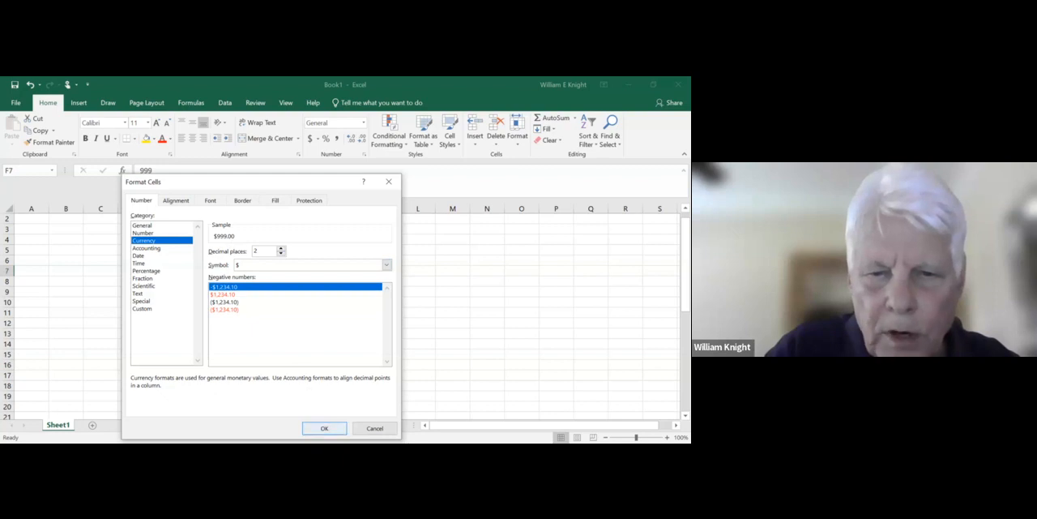
pyautogui.click(325, 428)
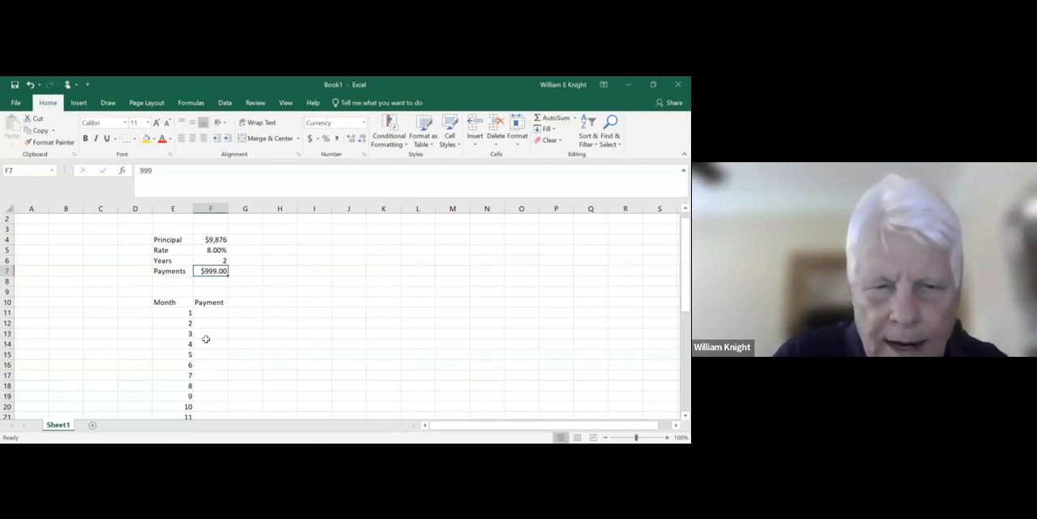
# - Enter the formula =F7 in F11 so the month 1 payment refers to the Payments input
pyautogui.click(214, 312)
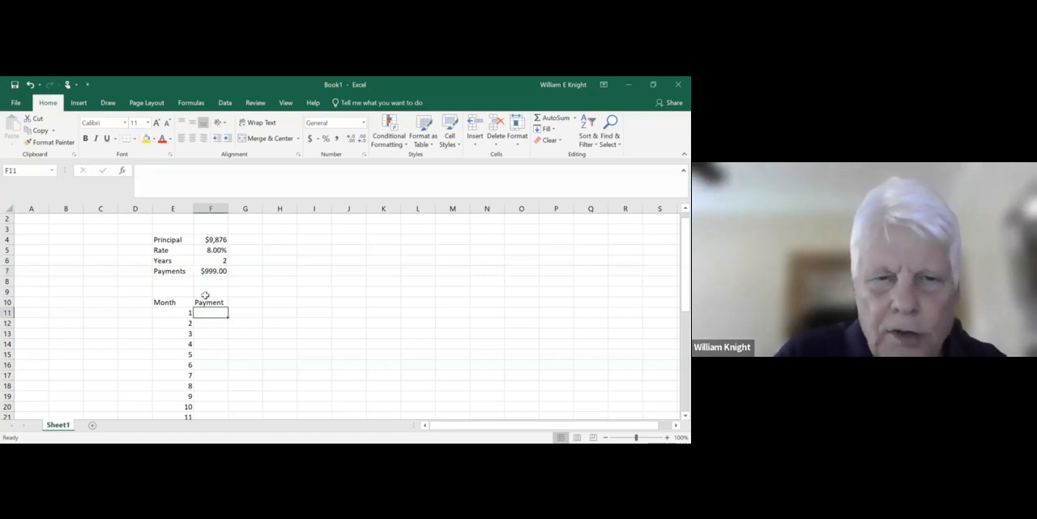
pyautogui.click(211, 270)
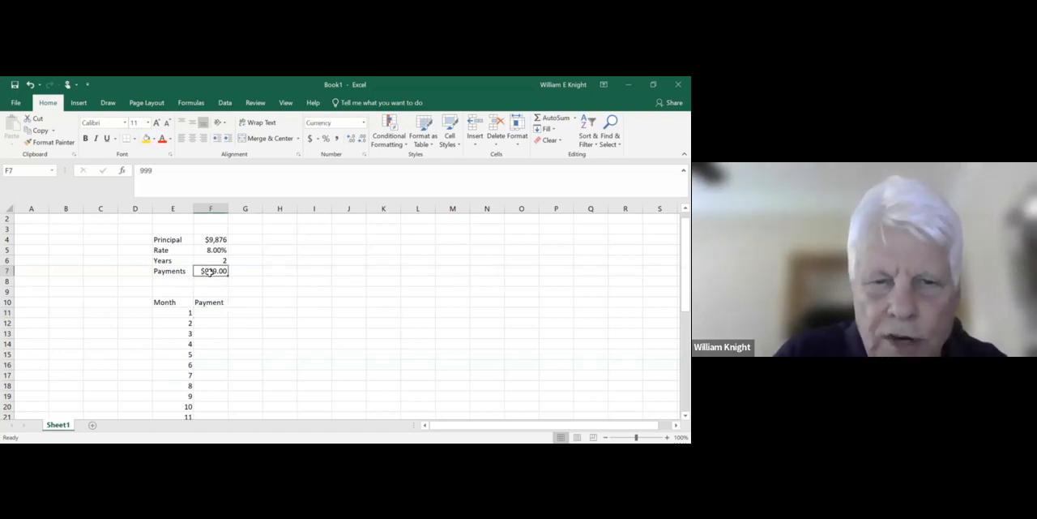
pyautogui.click(208, 312)
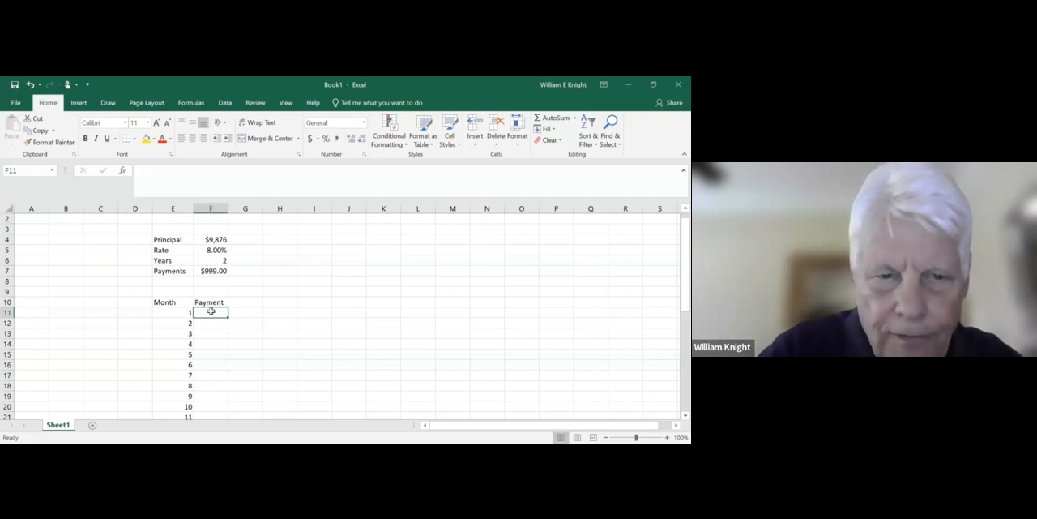
pyautogui.write('=')
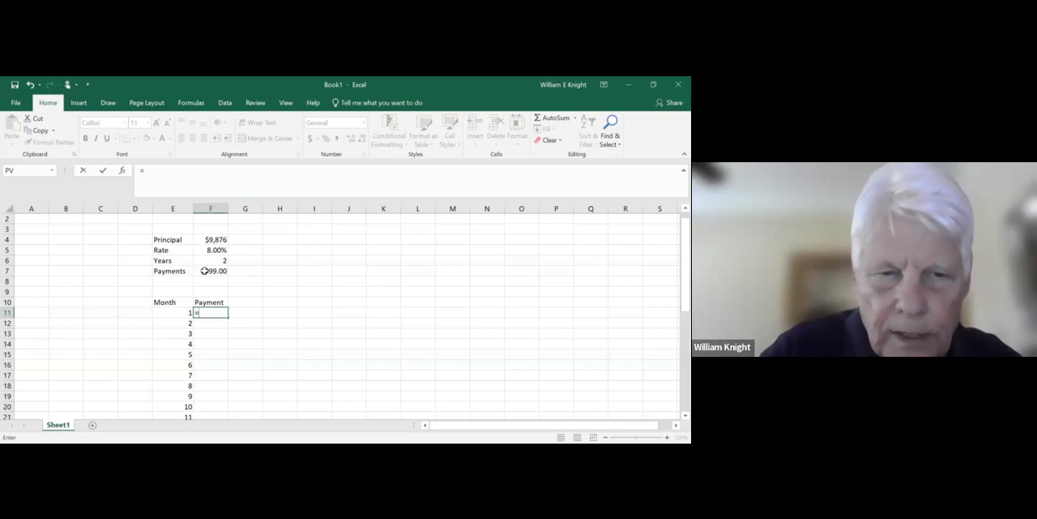
pyautogui.click(204, 271)
pyautogui.press('Return')
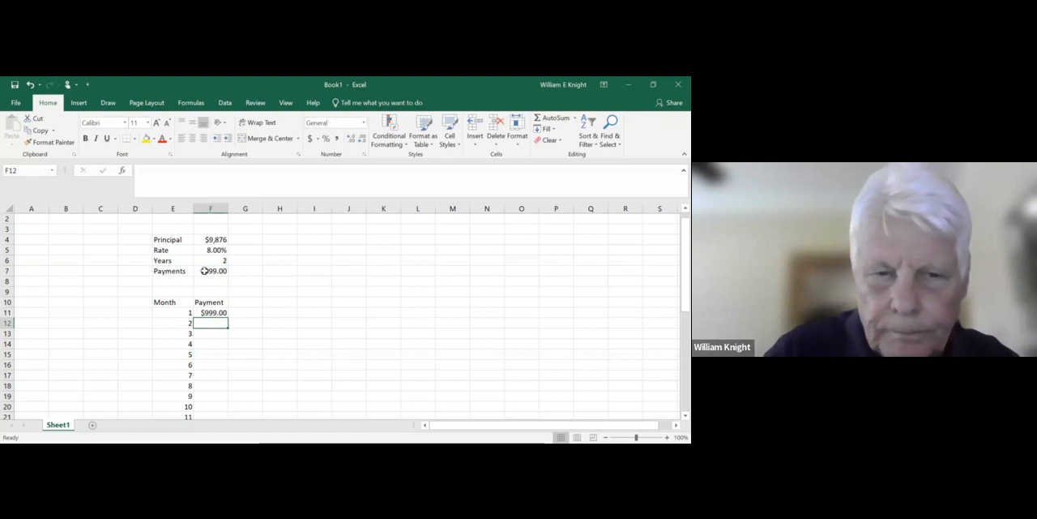
# - Copy the relative payment formula from F11 into F12 and compare the formulas in both cells
pyautogui.click(209, 313)
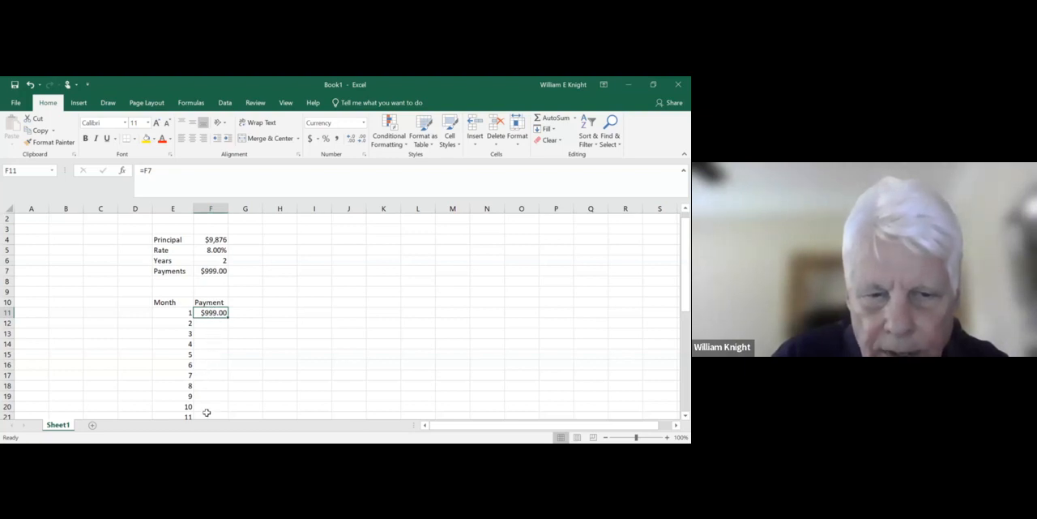
pyautogui.click(209, 324)
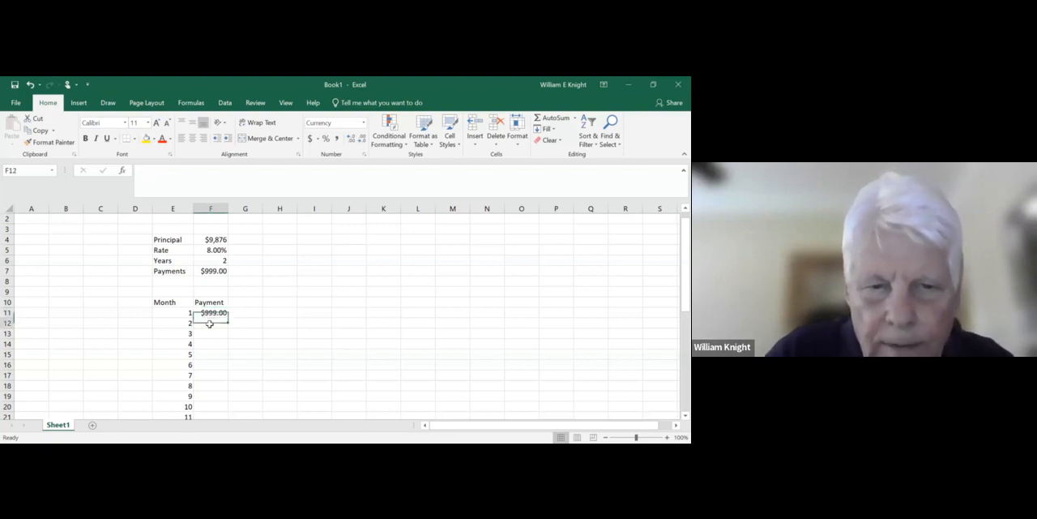
pyautogui.click(209, 313)
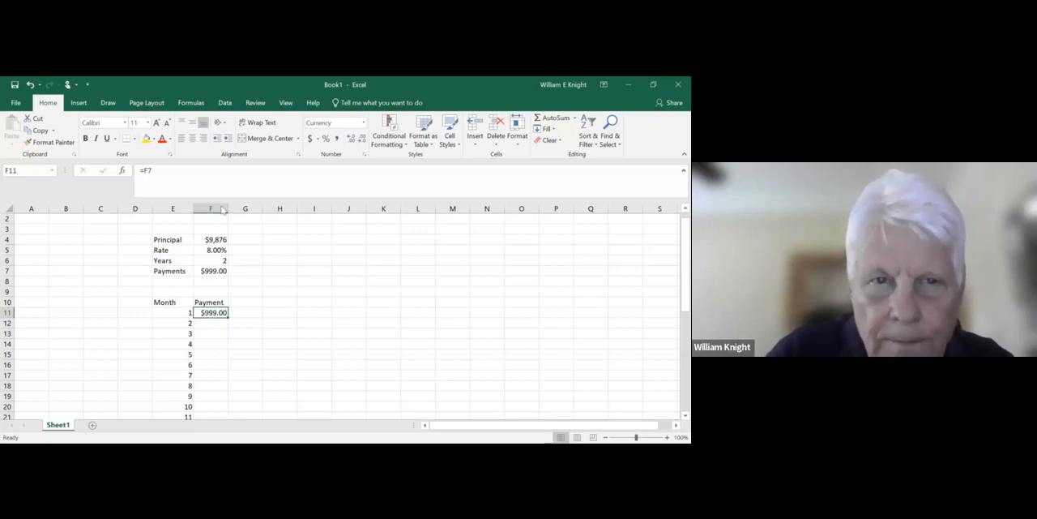
pyautogui.rightClick(210, 314)
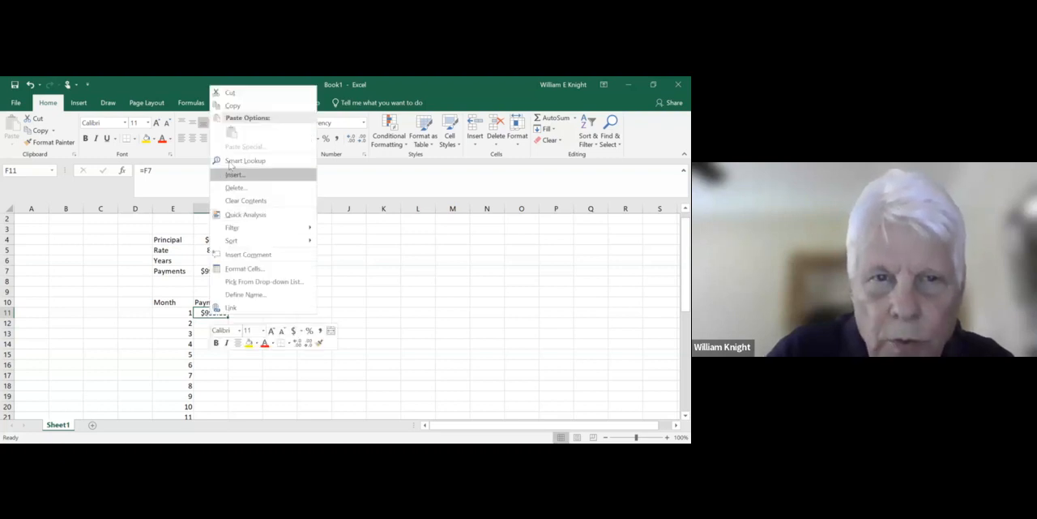
pyautogui.click(231, 106)
pyautogui.click(212, 323)
pyautogui.press('Return')
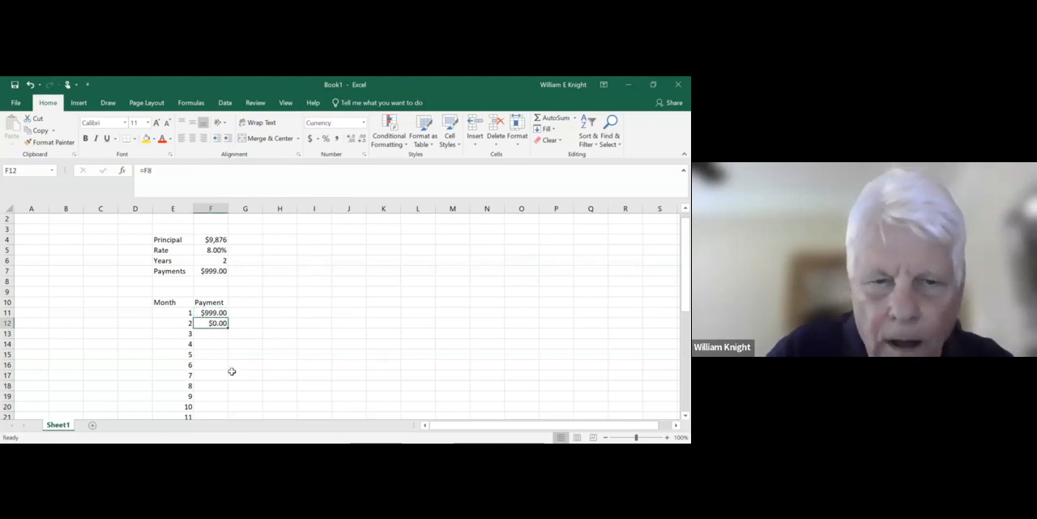
pyautogui.click(212, 312)
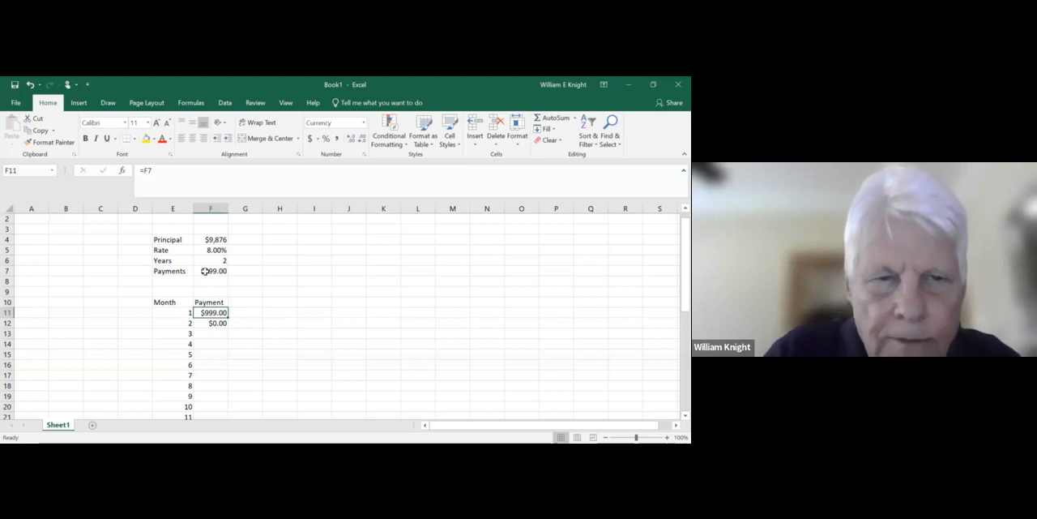
pyautogui.click(216, 322)
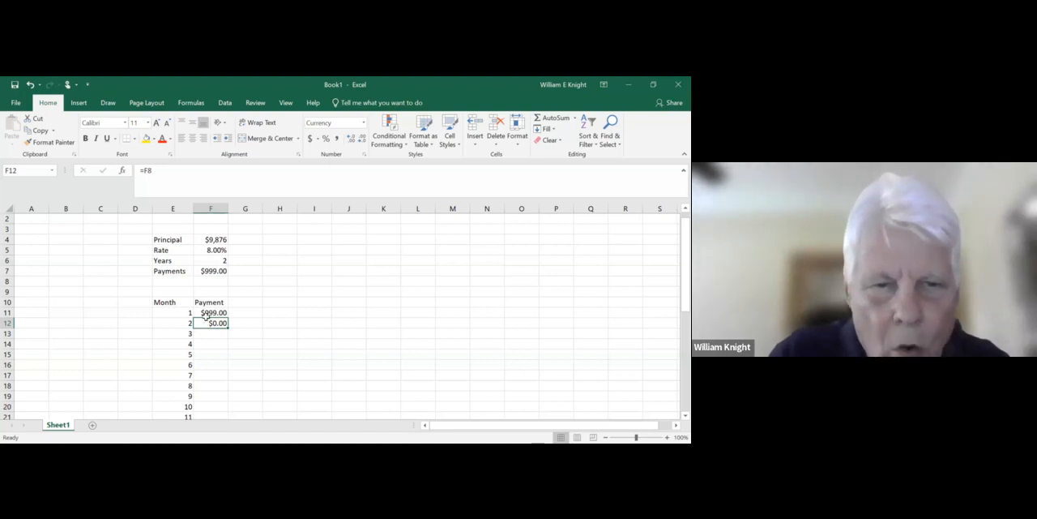
# - Change the month 1 payment formula in F11 to the absolute reference =$F$7
pyautogui.click(206, 313)
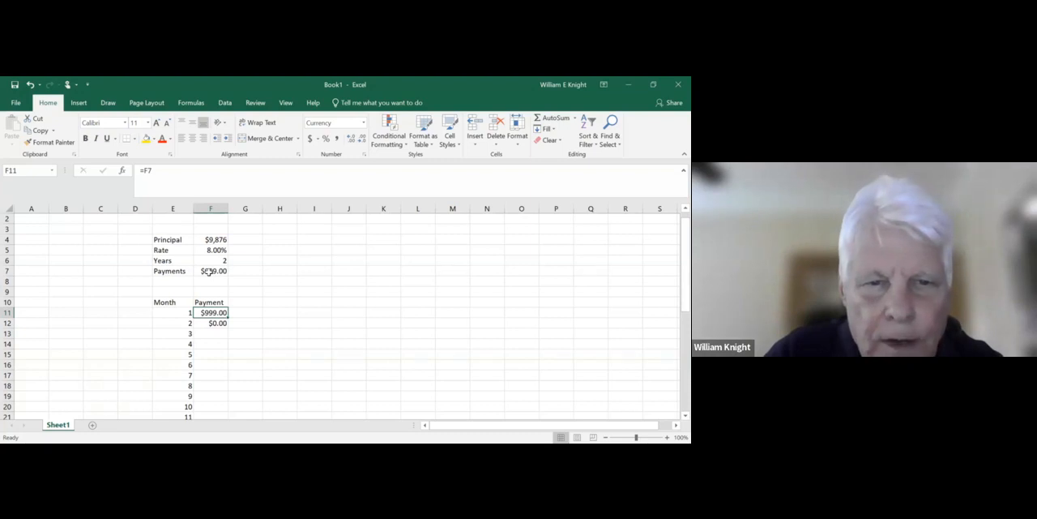
pyautogui.click(144, 170)
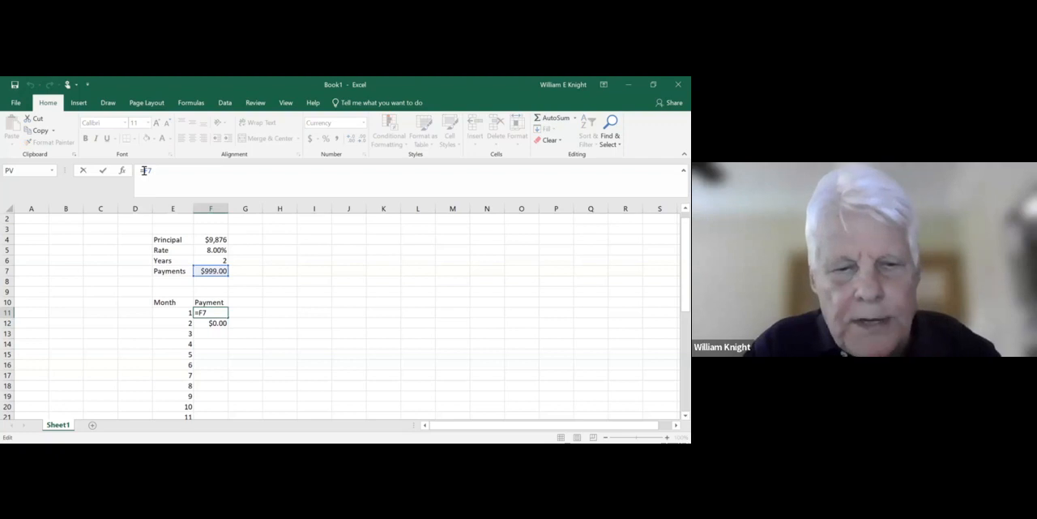
pyautogui.write('$')
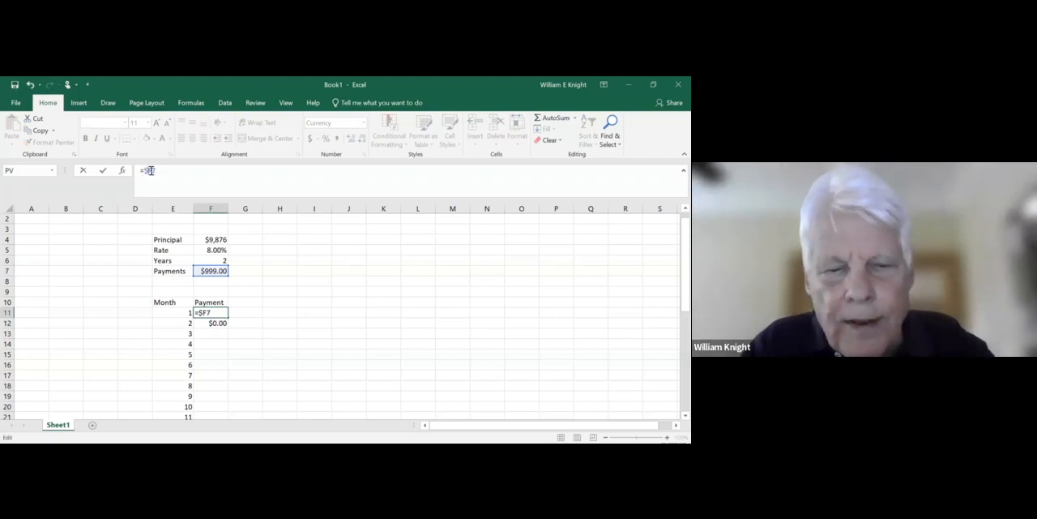
pyautogui.write('$')
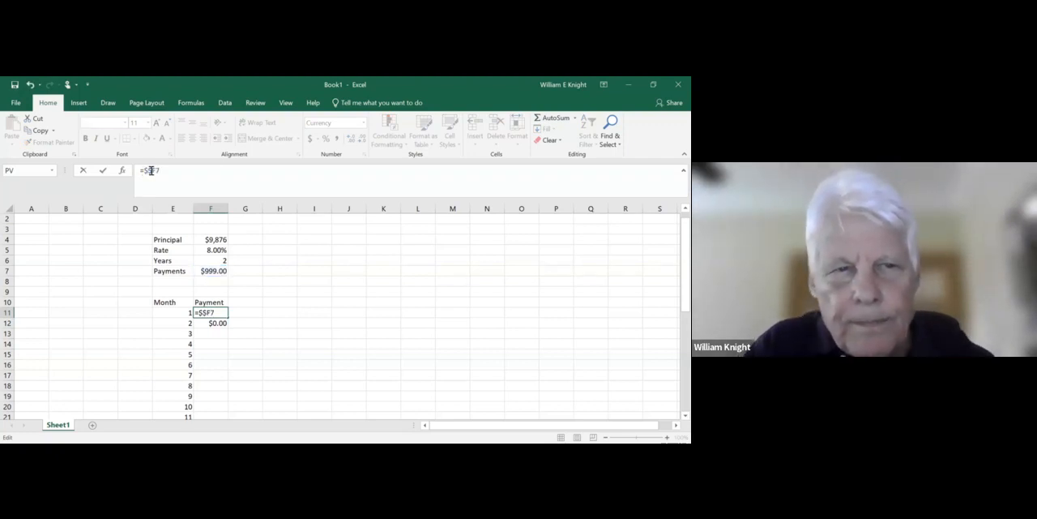
pyautogui.press('BackSpace')
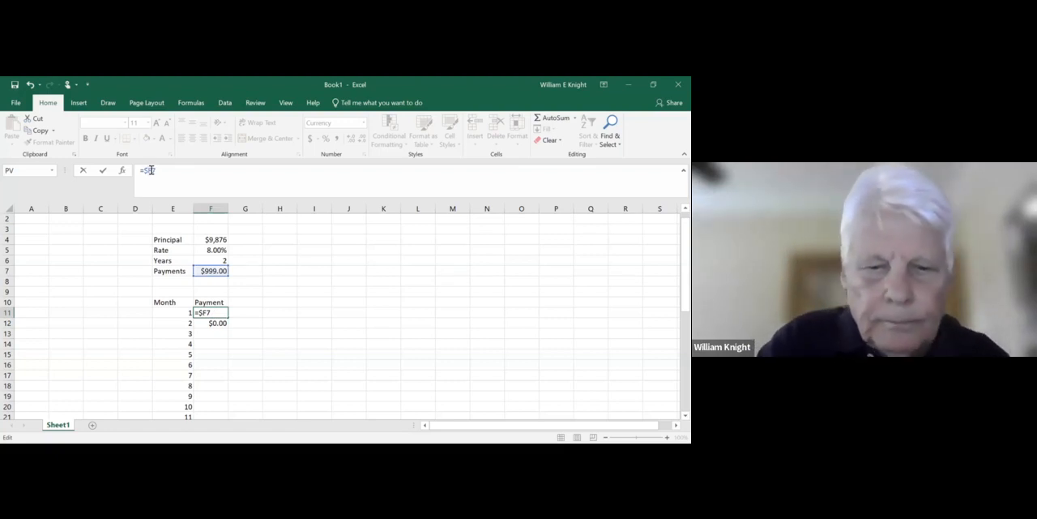
pyautogui.write('$')
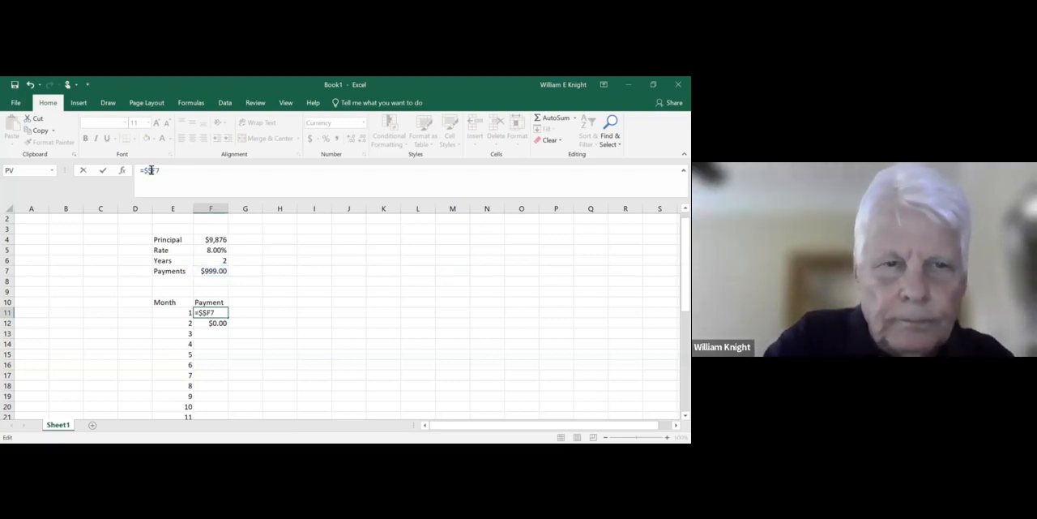
pyautogui.click(151, 171)
pyautogui.press('BackSpace')
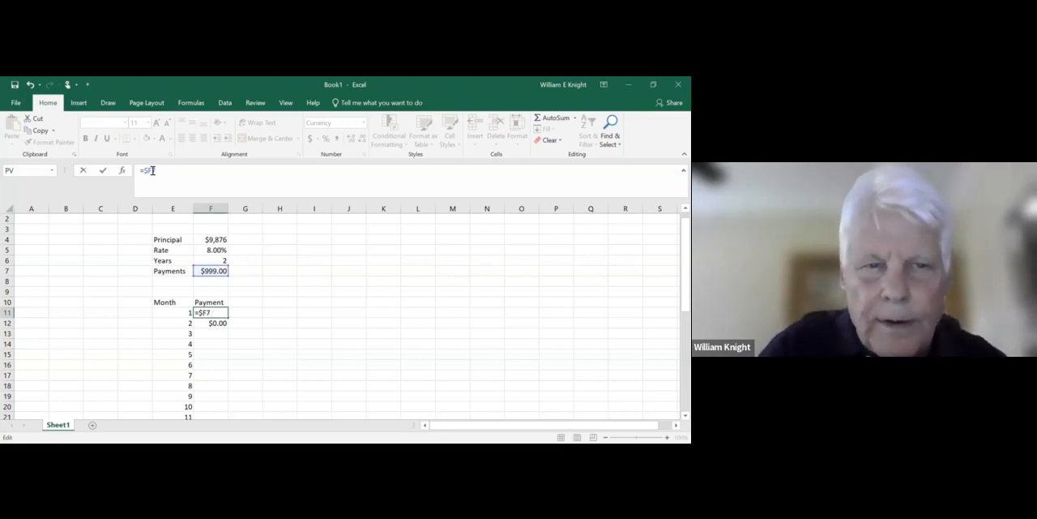
pyautogui.click(151, 171)
pyautogui.write('$')
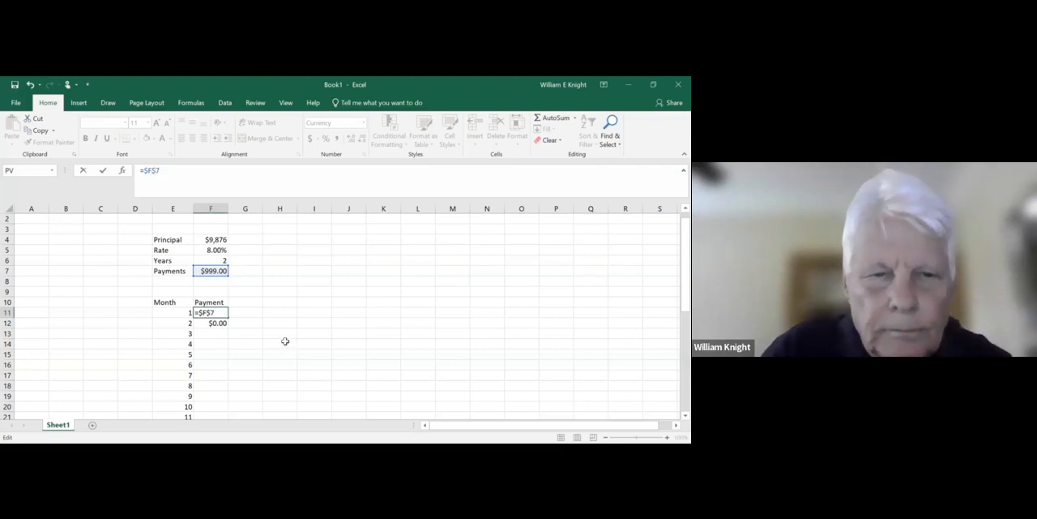
pyautogui.click(286, 341)
# - Copy the absolute payment formula from F11 and paste it over the month 2 payment in F12
pyautogui.click(223, 313)
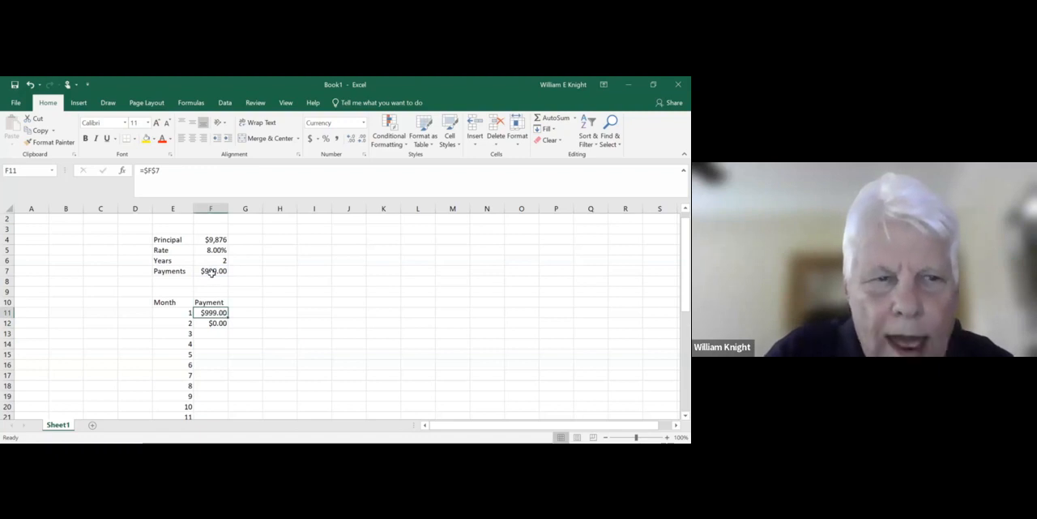
pyautogui.rightClick(205, 318)
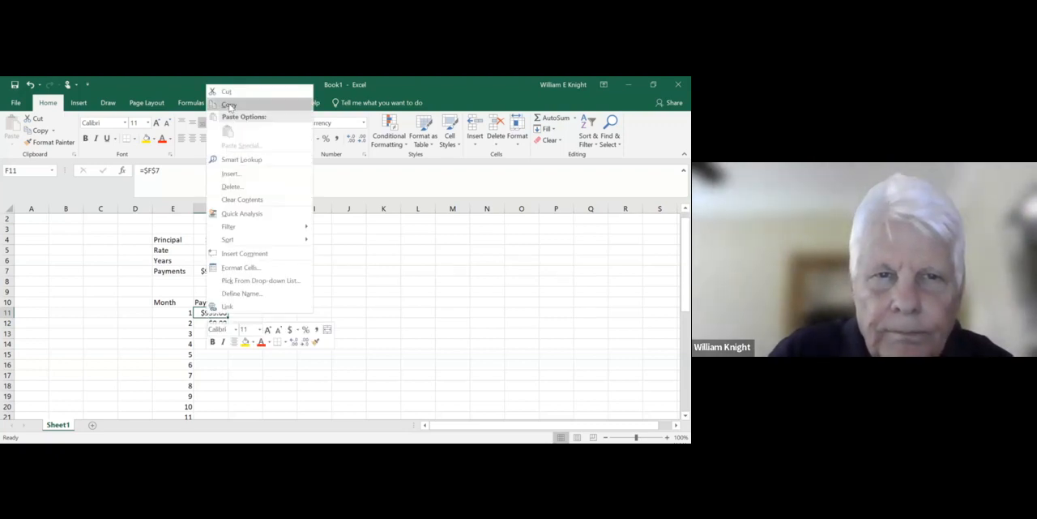
pyautogui.click(228, 105)
pyautogui.click(217, 322)
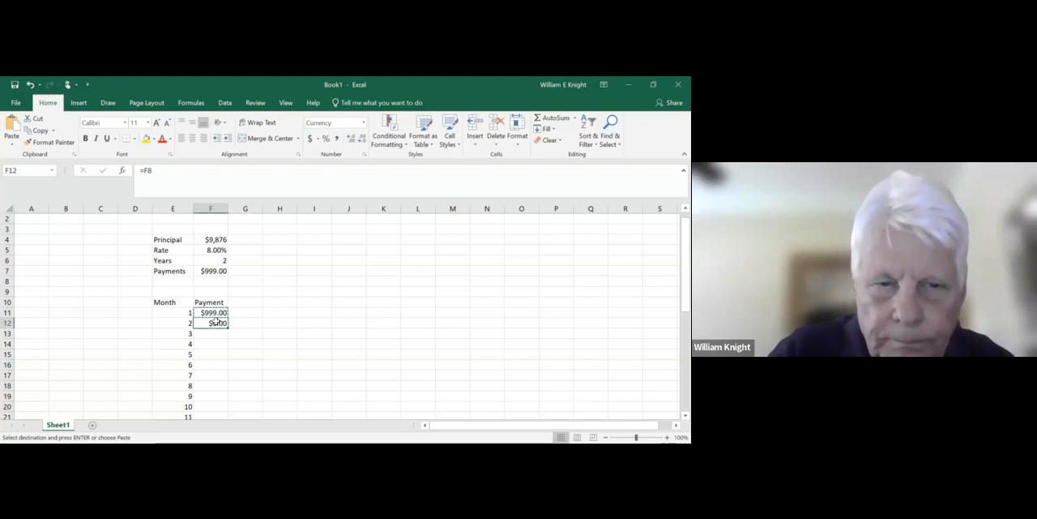
pyautogui.rightClick(218, 323)
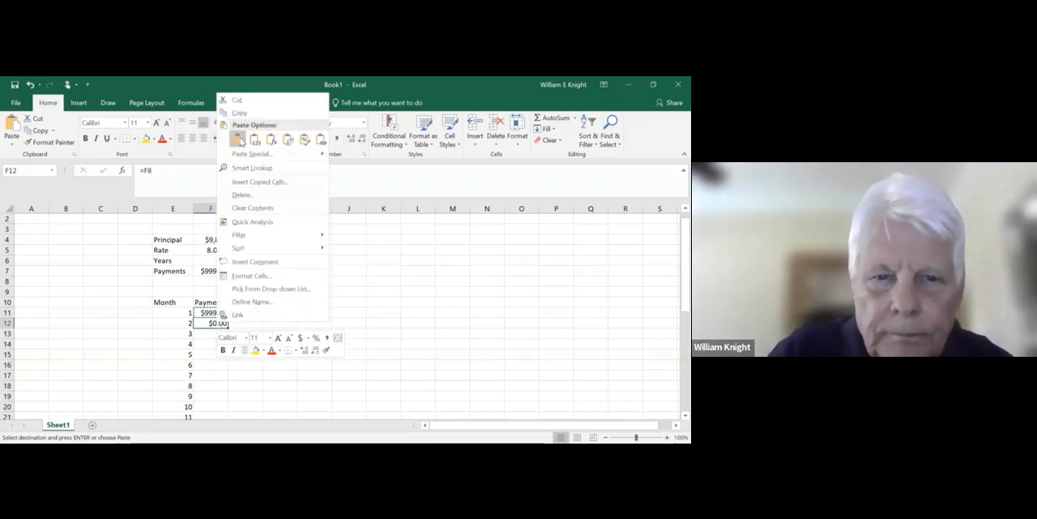
pyautogui.click(237, 140)
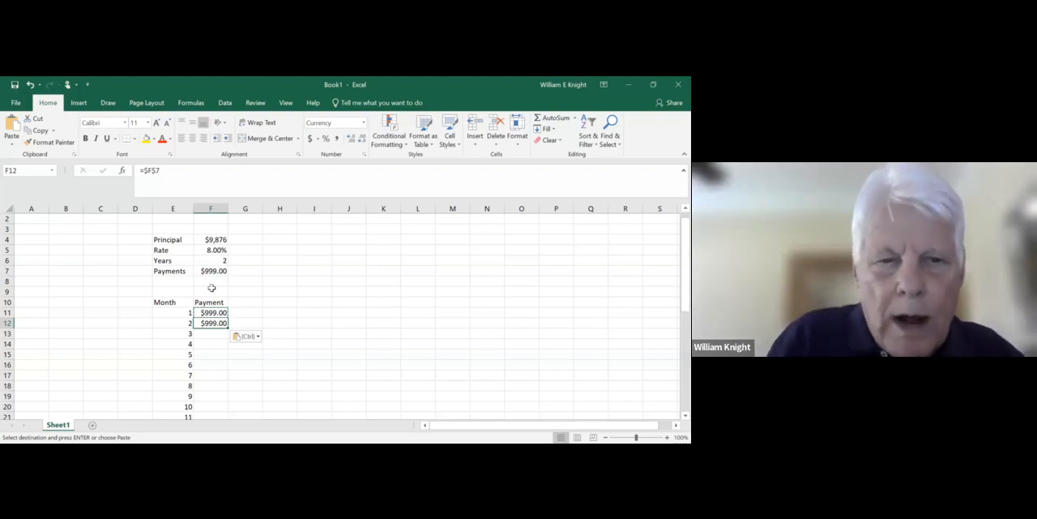
# - Copy the payment formula from F12 down through F13:F34 to fill the payments up to month 24
pyautogui.rightClick(216, 327)
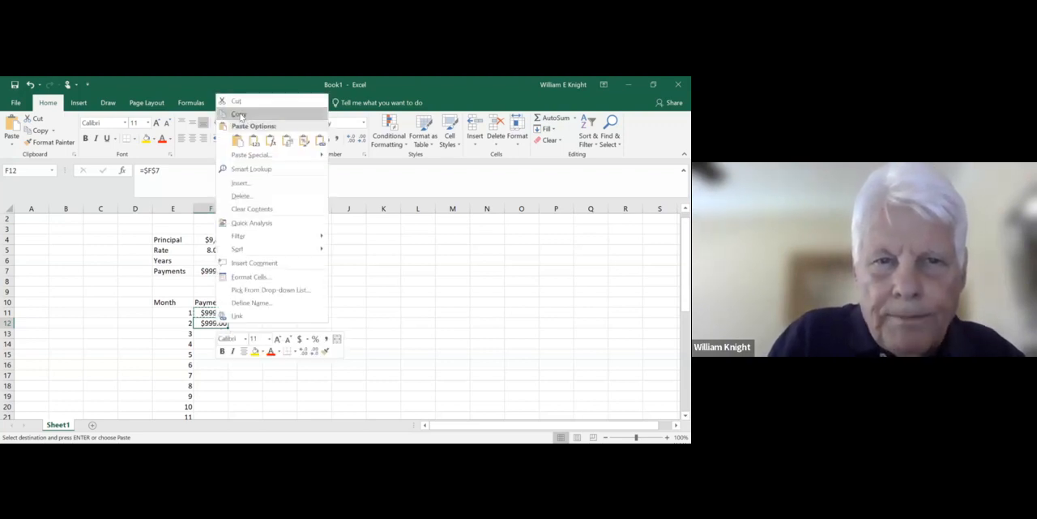
pyautogui.click(239, 114)
pyautogui.moveTo(211, 330); pyautogui.dragTo(201, 374)
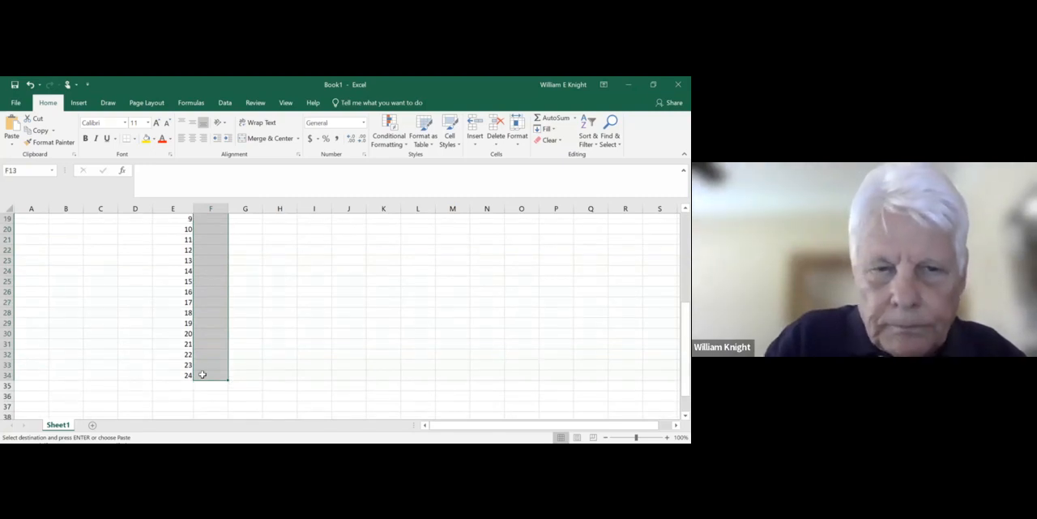
pyautogui.press('Return')
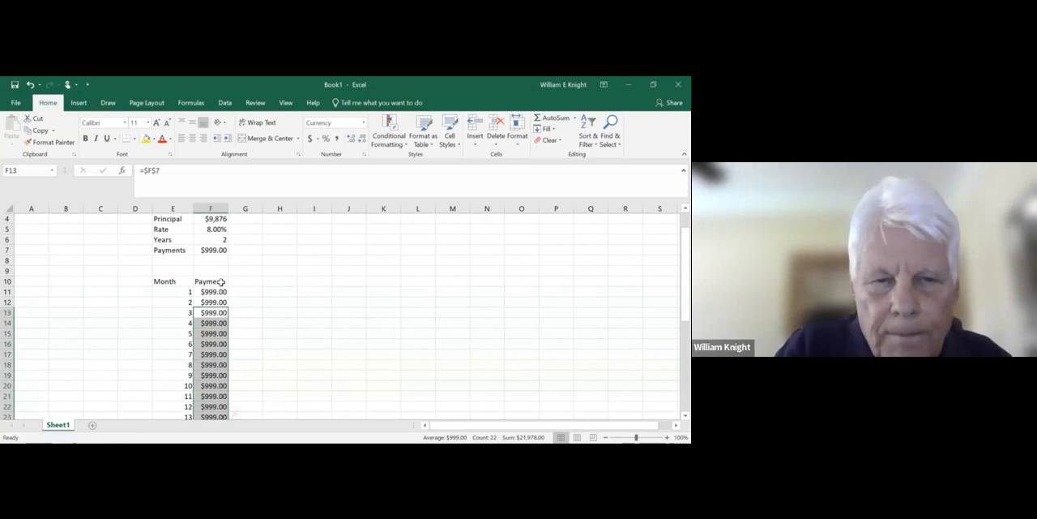
pyautogui.click(247, 281)
# - Set the Payments amount in F7 to 777
pyautogui.click(213, 250)
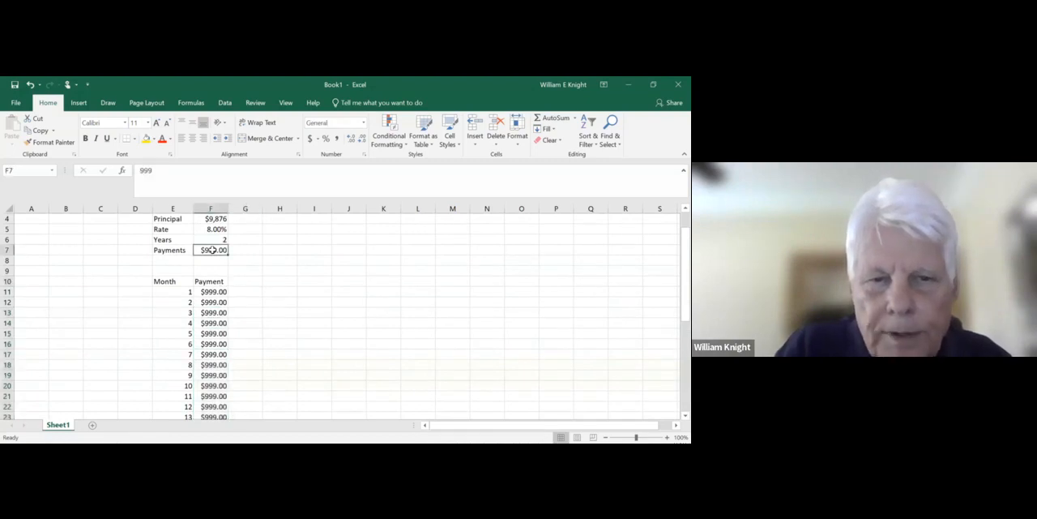
pyautogui.write('777')
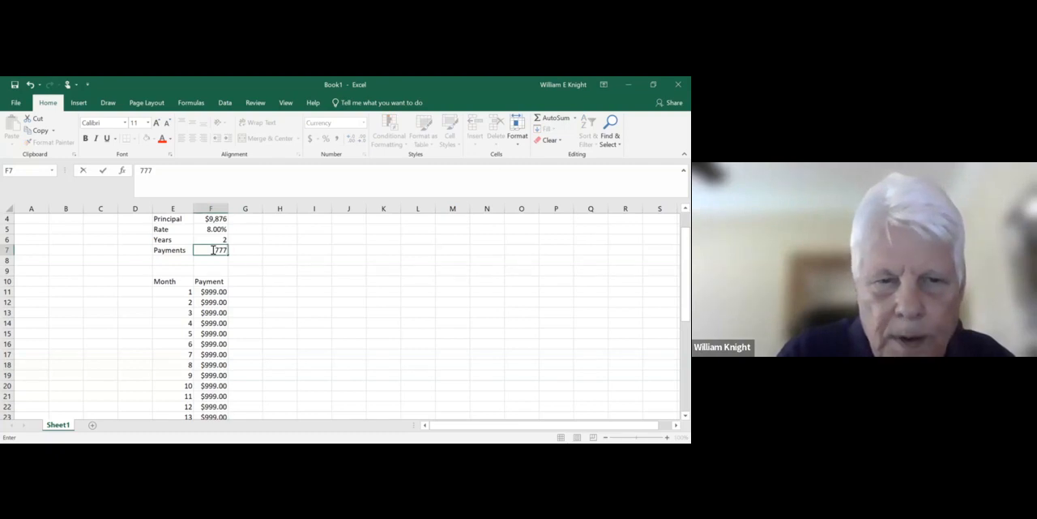
pyautogui.press('Return')
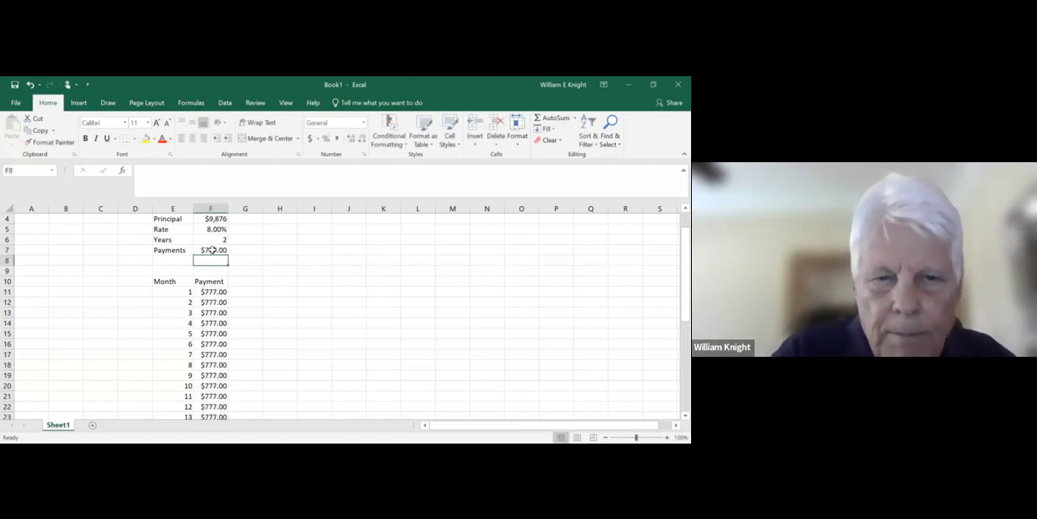
# - Check the month 8 payment formula in F18 and set the Payments amount in F7 to 999
pyautogui.click(210, 364)
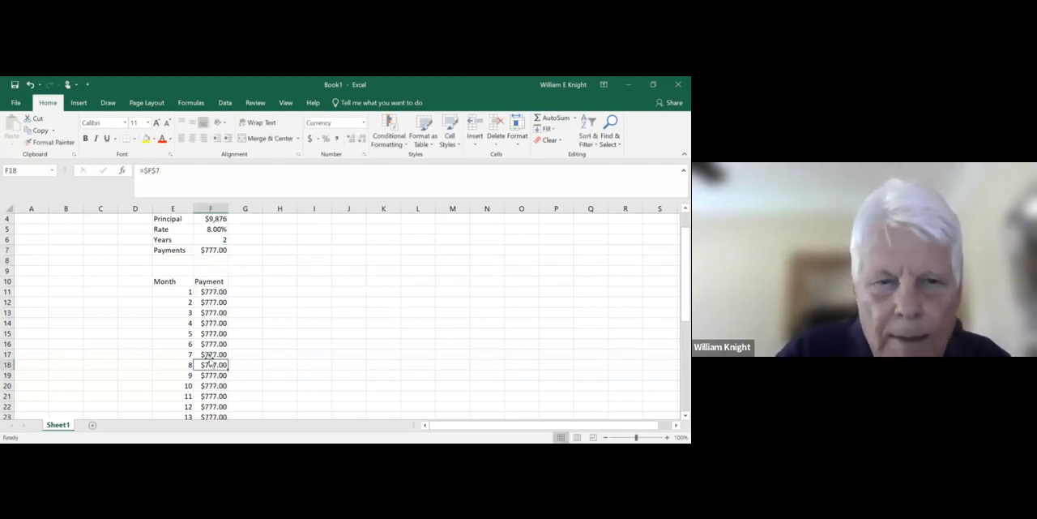
pyautogui.click(208, 251)
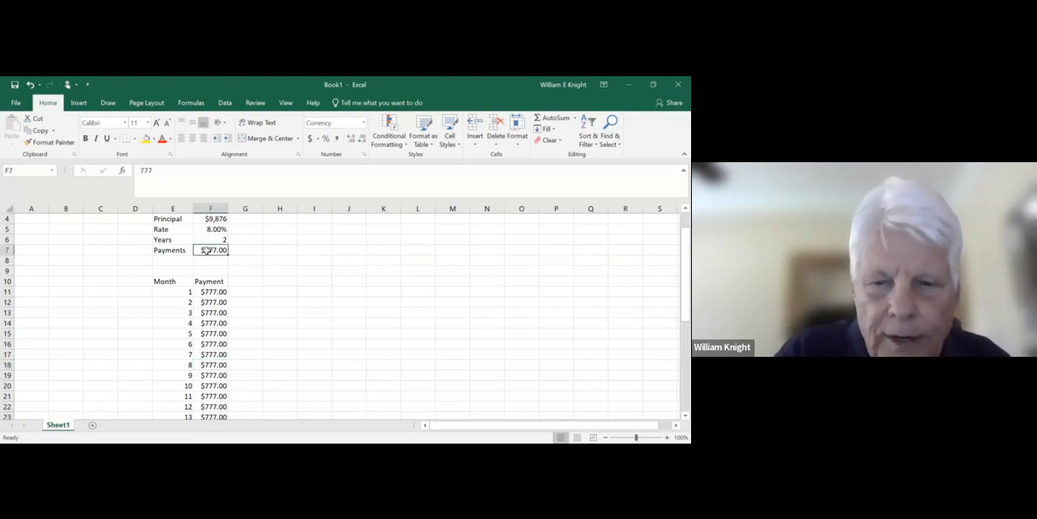
pyautogui.write('999')
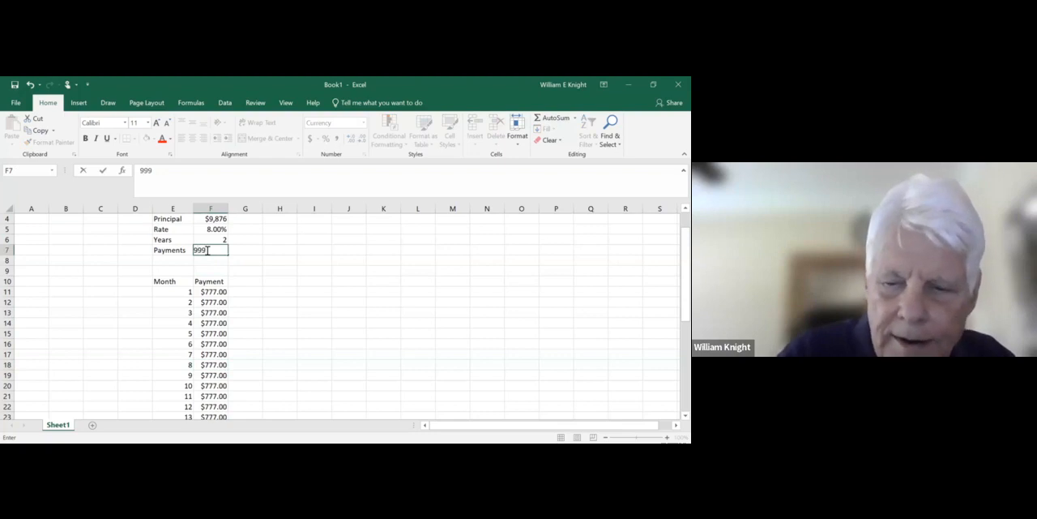
pyautogui.press('Return')
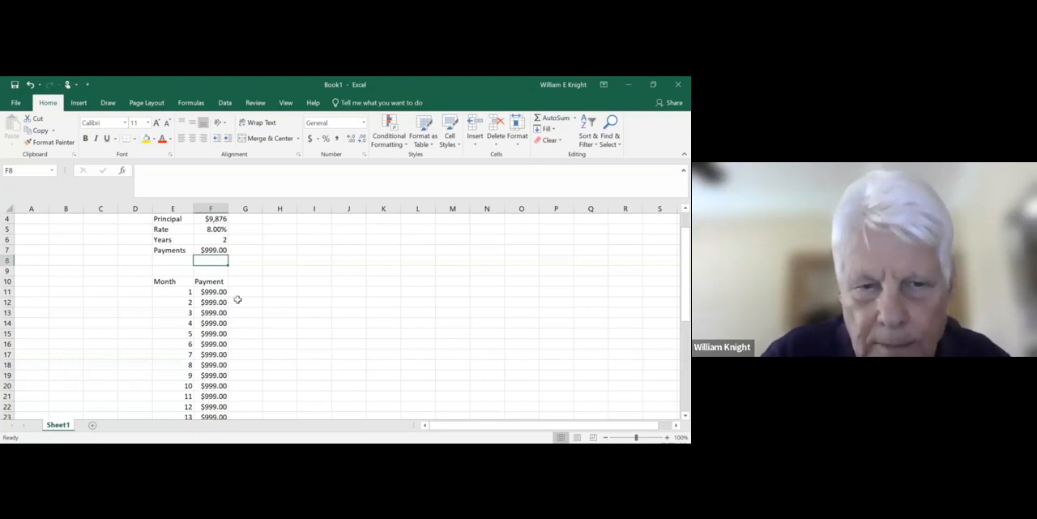
# - Make the Month and Payment column headings in E10:F10 bold and underlined
pyautogui.click(240, 270)
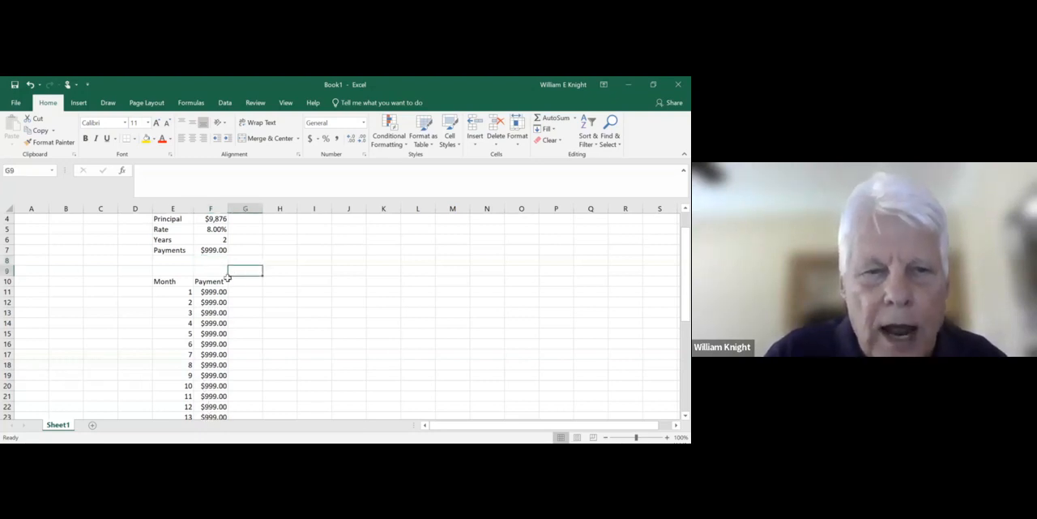
pyautogui.click(202, 280)
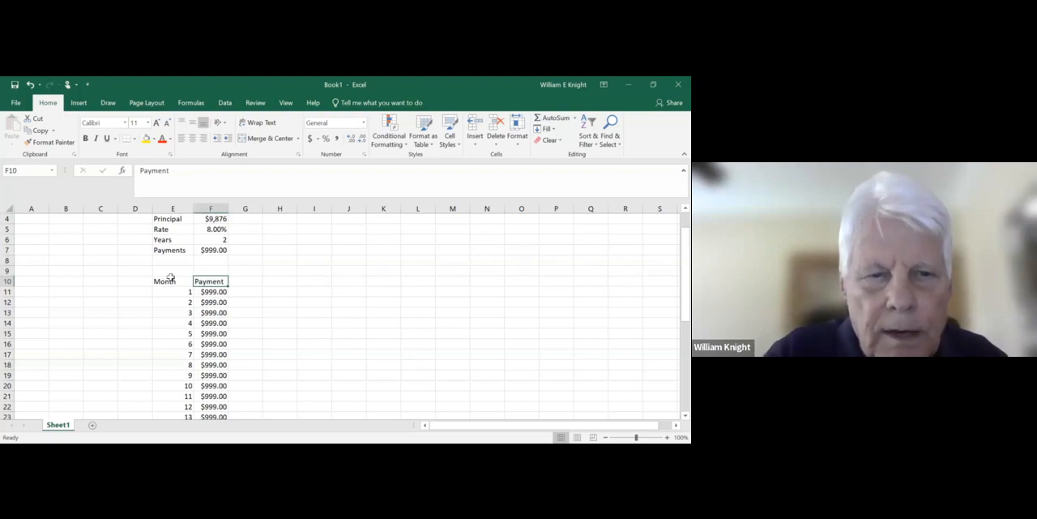
pyautogui.moveTo(162, 279); pyautogui.dragTo(206, 288)
pyautogui.click(86, 139)
pyautogui.click(107, 140)
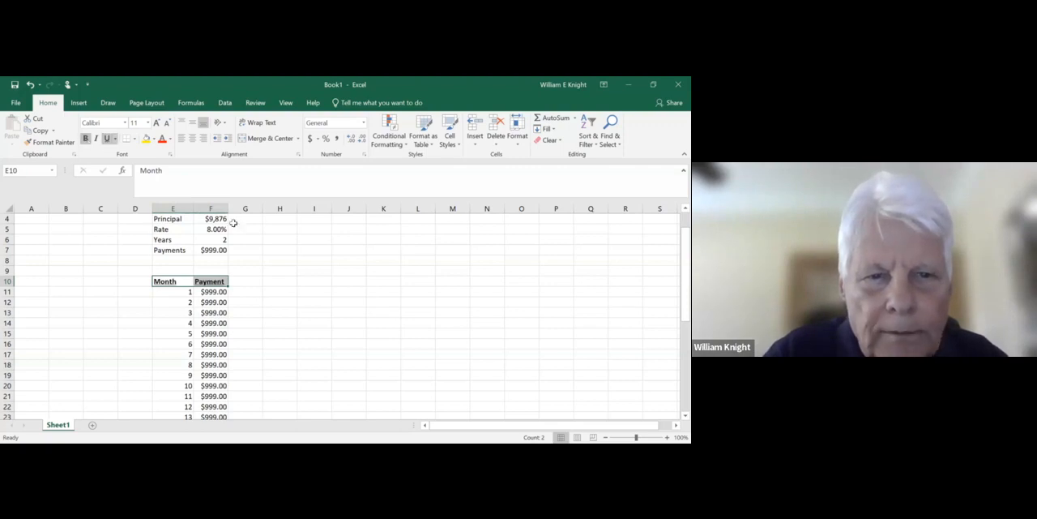
pyautogui.click(280, 300)
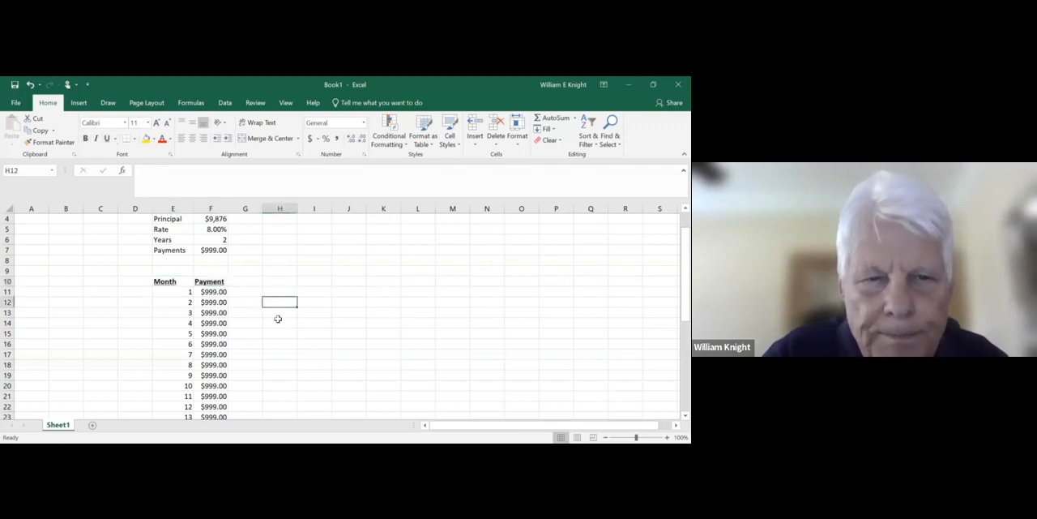
# - Enter the two-line column heading Beginning in G9 and Balance in G10, and widen column G slightly
pyautogui.click(238, 270)
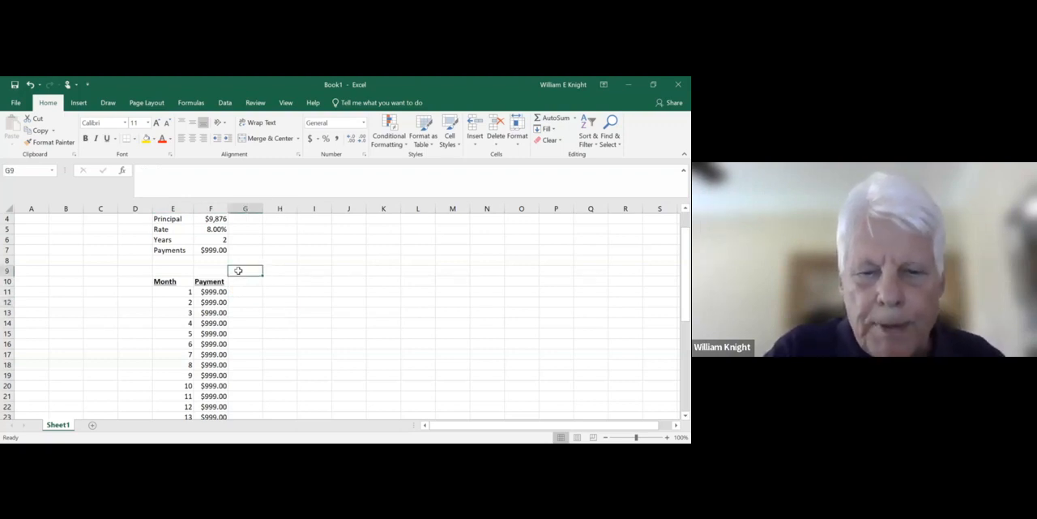
pyautogui.write('b')
pyautogui.write('Beginnin')
pyautogui.write('g')
pyautogui.press('Return')
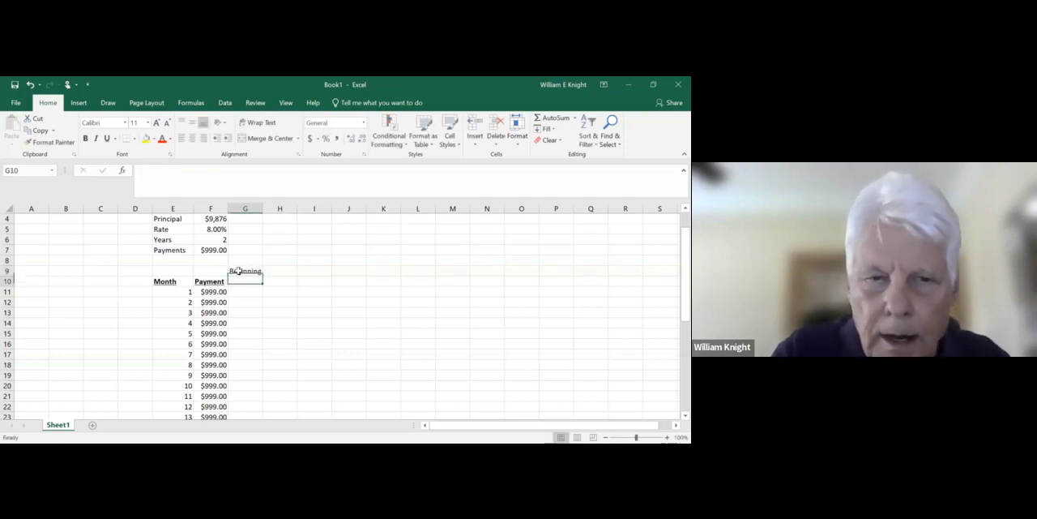
pyautogui.write('b')
pyautogui.press('BackSpace')
pyautogui.press('BackSpace')
pyautogui.write('Ba')
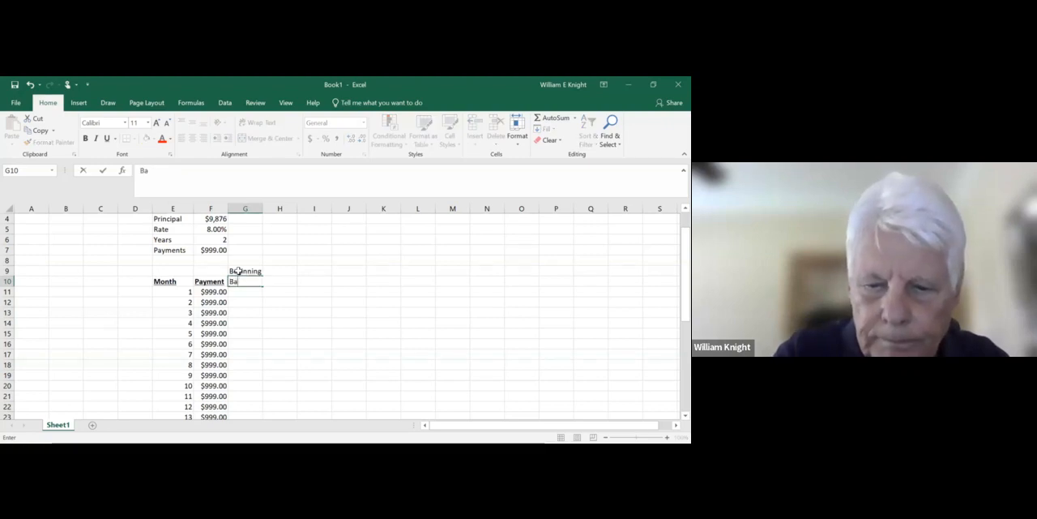
pyautogui.write('lance')
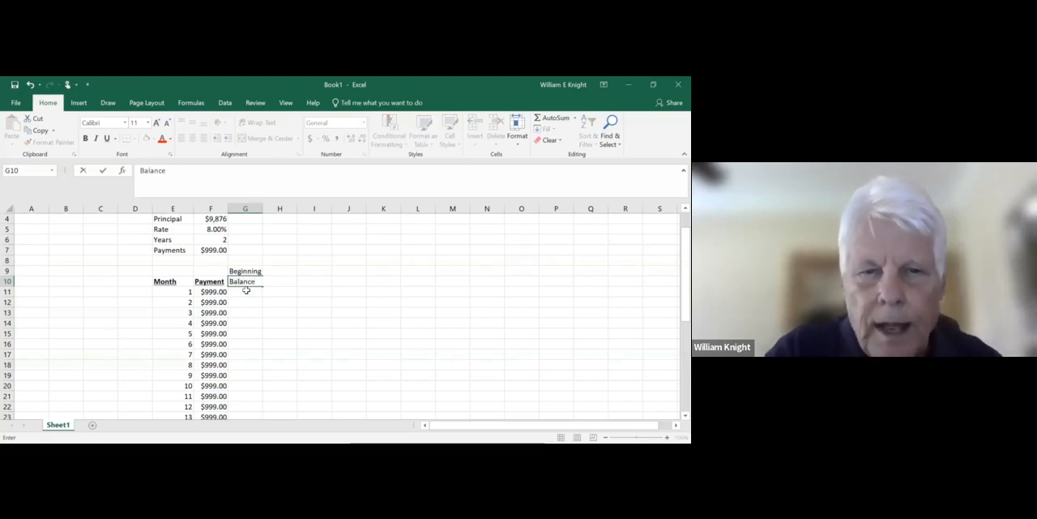
pyautogui.click(252, 300)
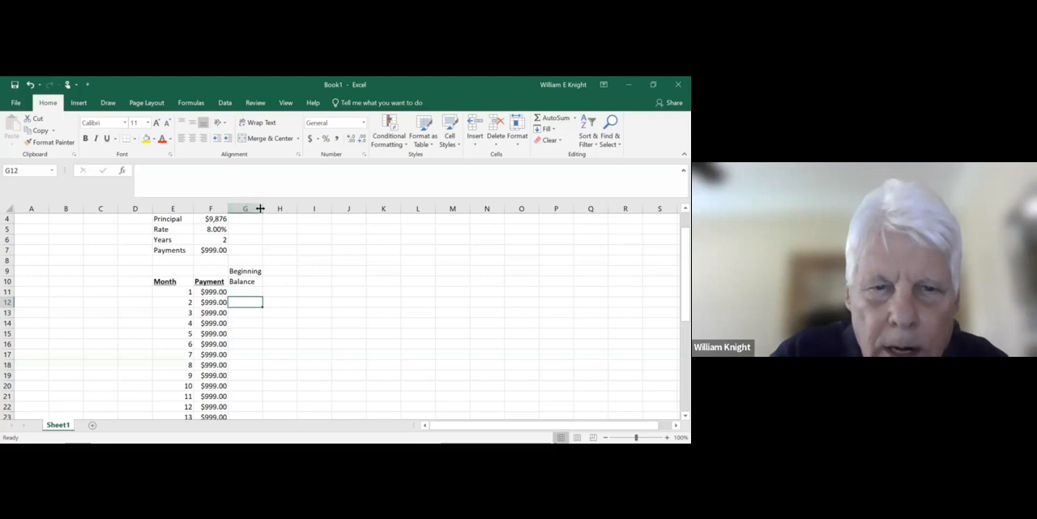
pyautogui.moveTo(262, 209); pyautogui.dragTo(268, 208)
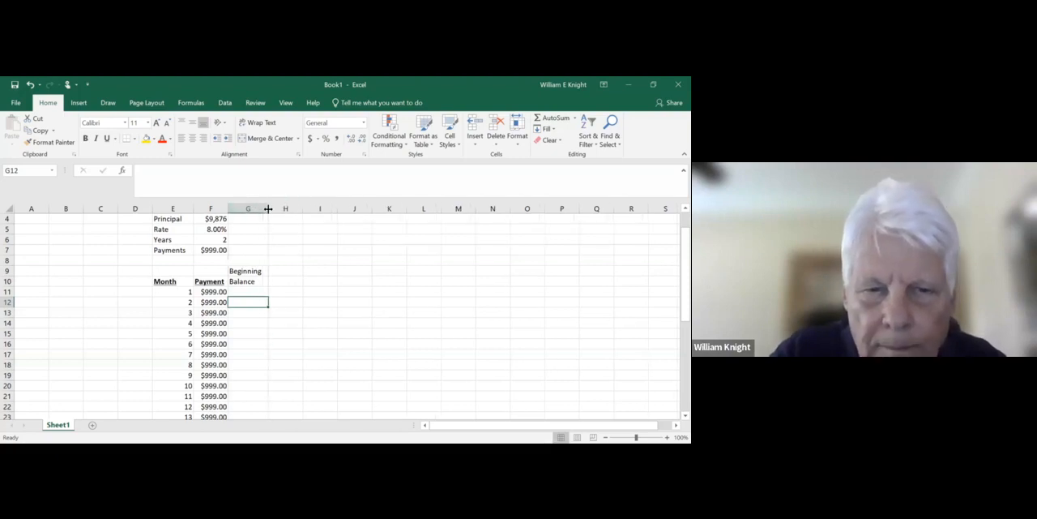
# - Centre and bold the Beginning Balance heading in G9:G10 and underline Balance in G10
pyautogui.moveTo(247, 271); pyautogui.dragTo(246, 282)
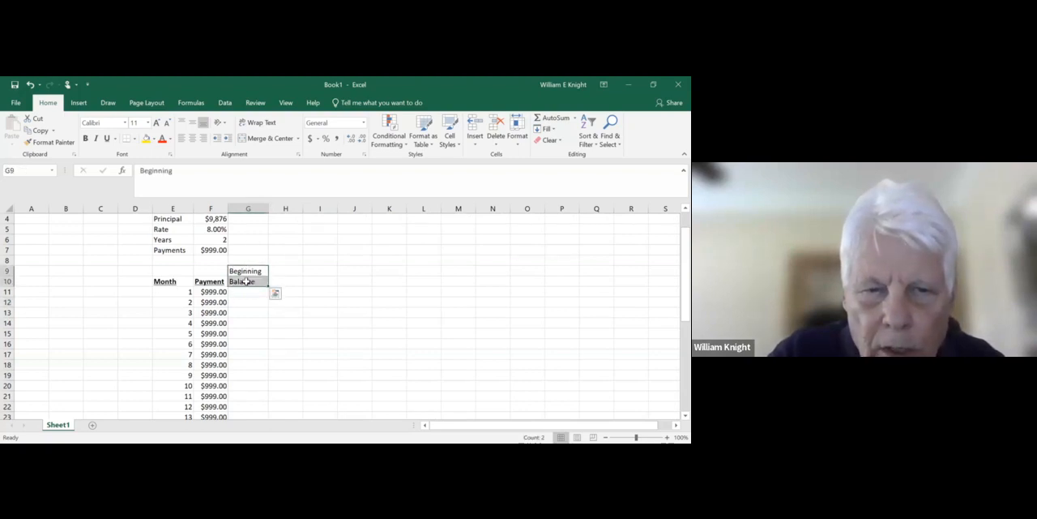
pyautogui.click(193, 139)
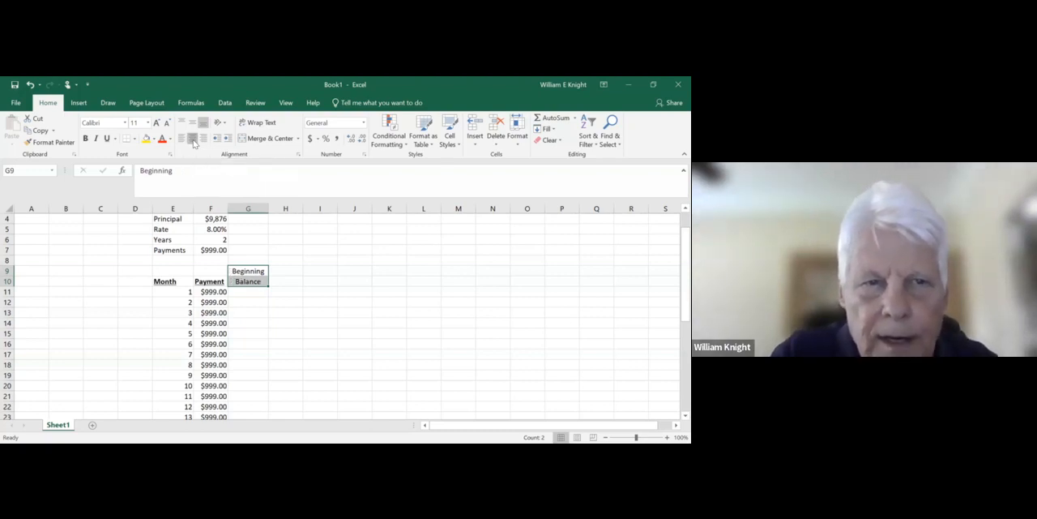
pyautogui.click(85, 139)
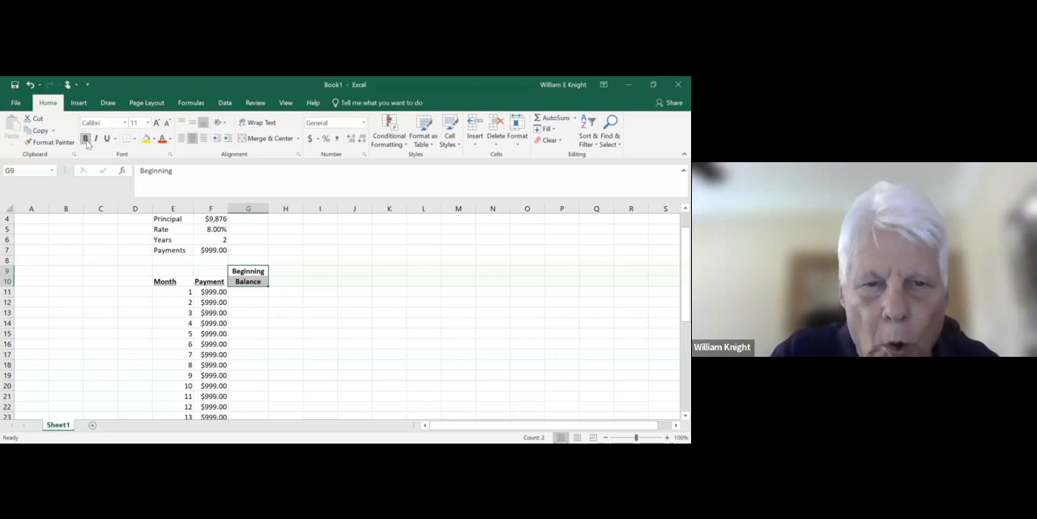
pyautogui.click(248, 313)
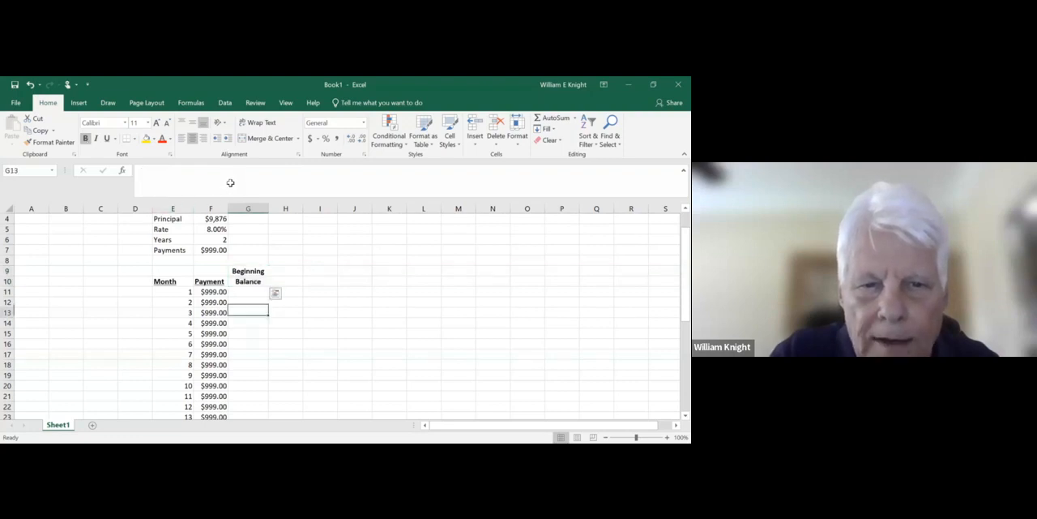
pyautogui.click(252, 281)
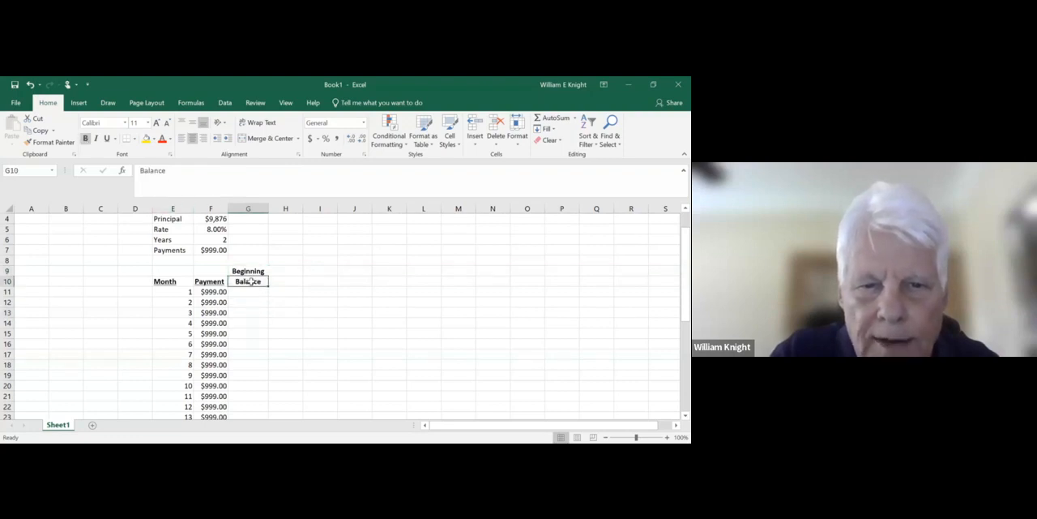
pyautogui.click(107, 138)
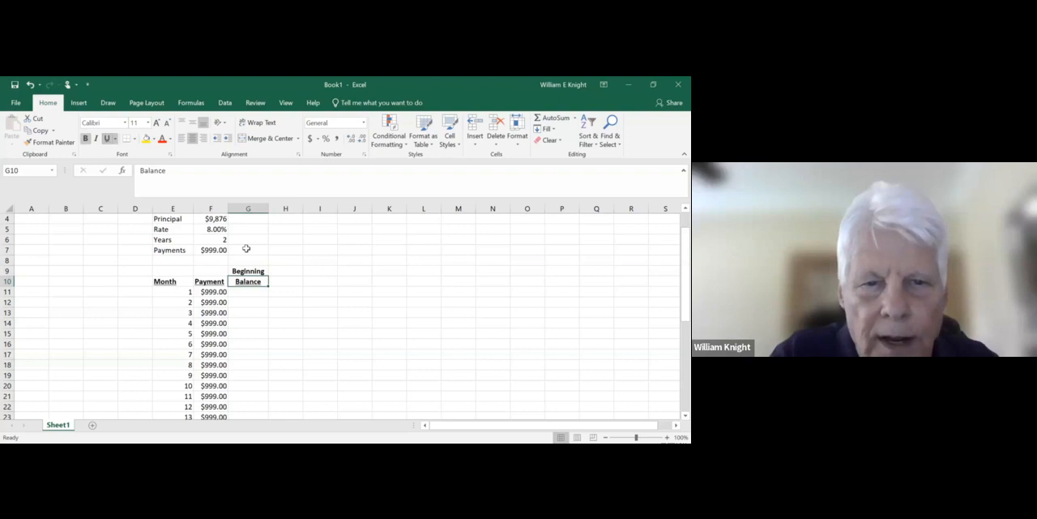
pyautogui.click(296, 280)
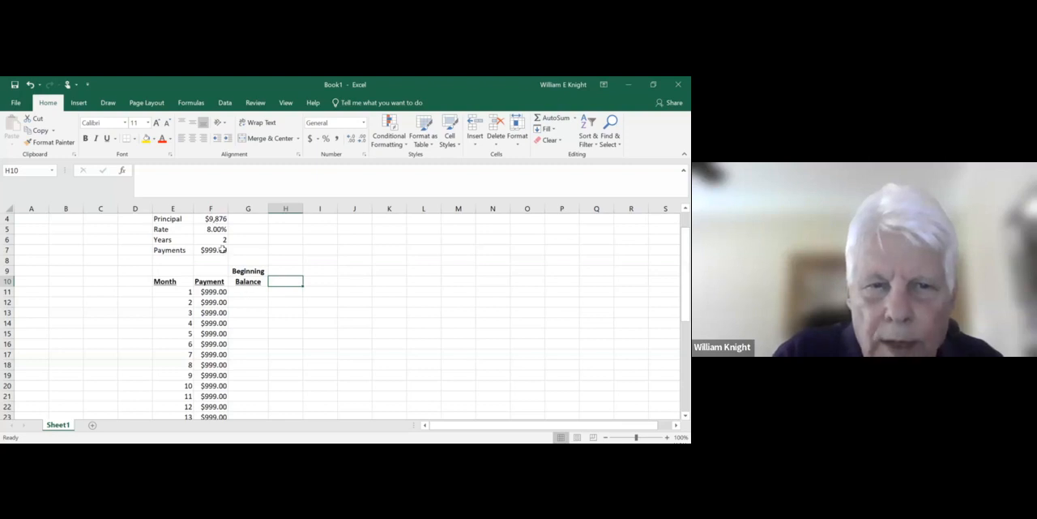
# - Set the month 1 beginning balance in G11 to the Principal with the formula =F4
pyautogui.click(250, 293)
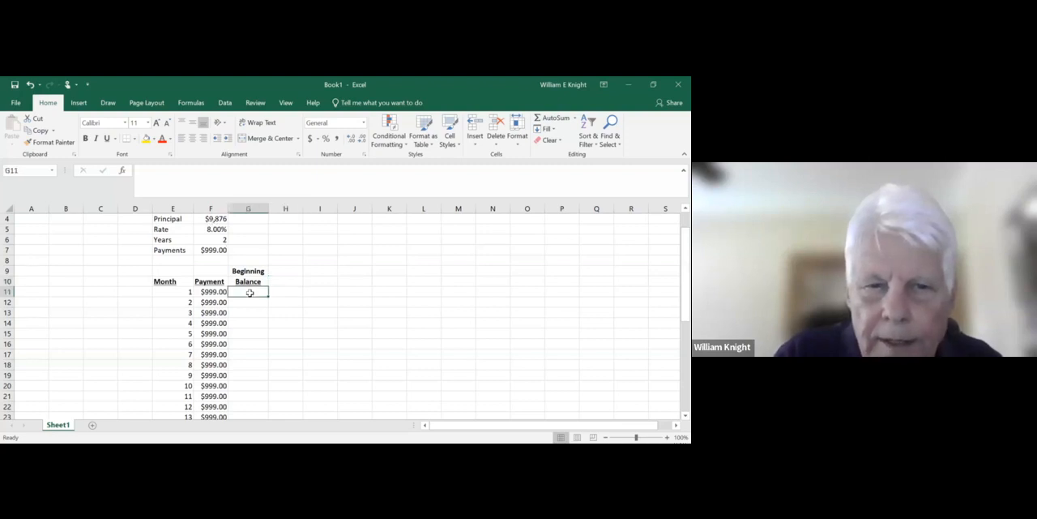
pyautogui.write('=')
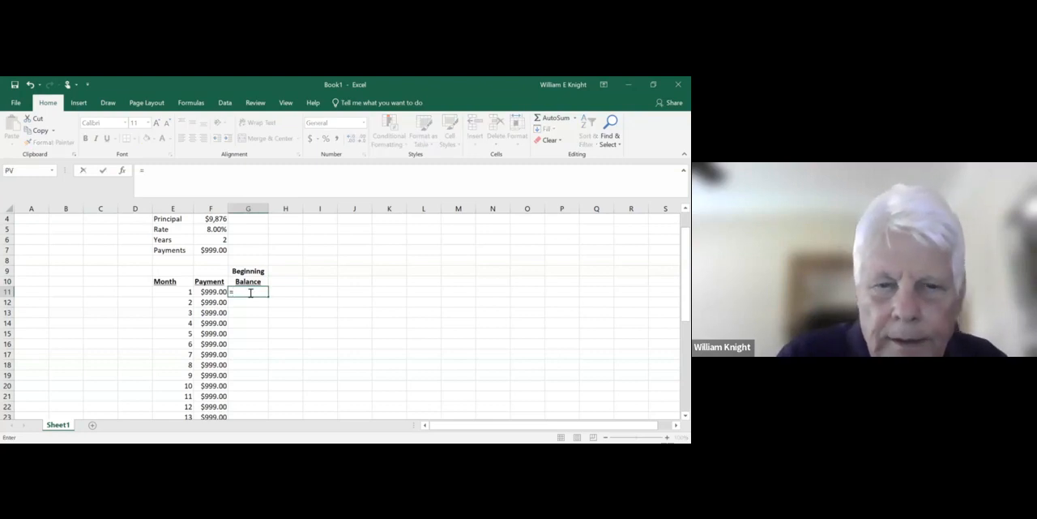
pyautogui.click(216, 219)
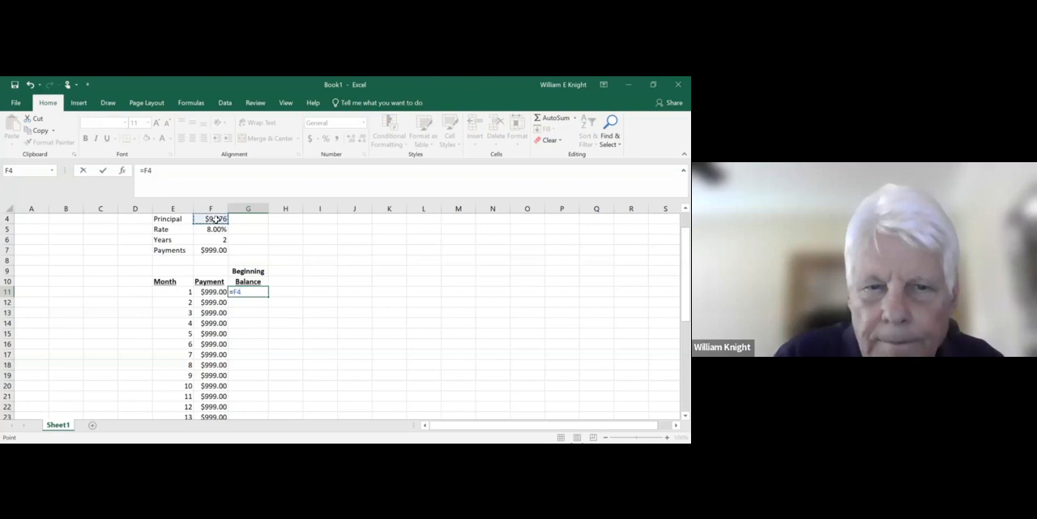
pyautogui.press('Return')
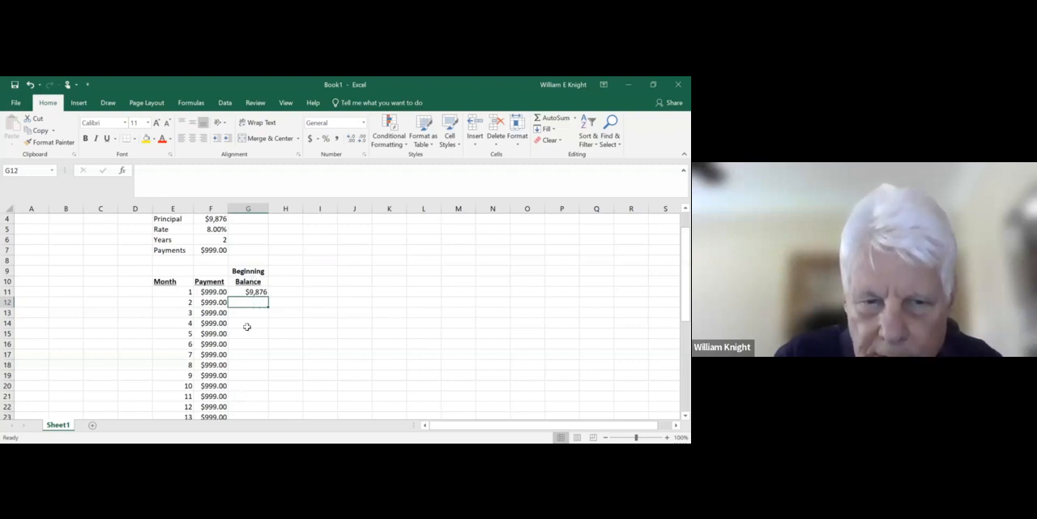
# - Enter the two-line column heading Interest in H9 and Charges in H10
pyautogui.click(278, 273)
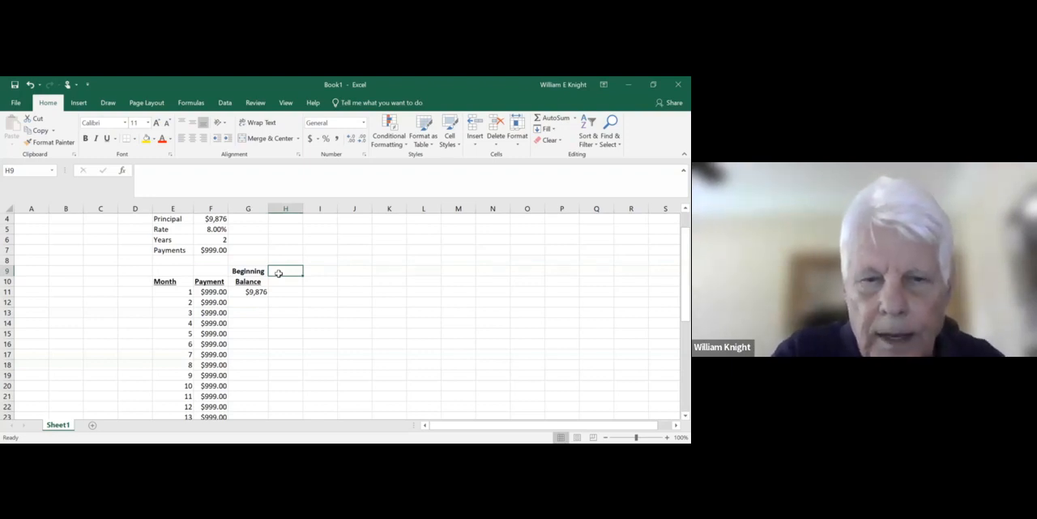
pyautogui.write('In')
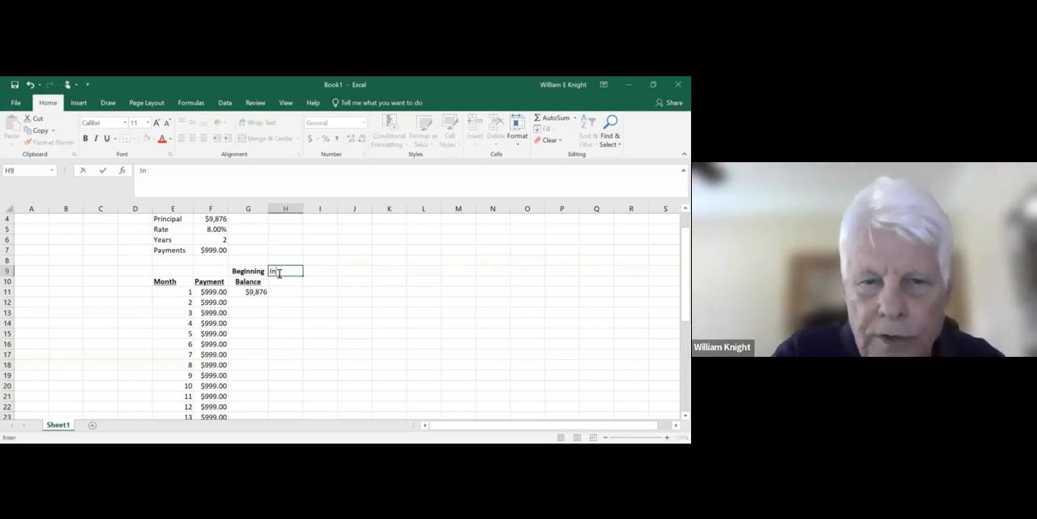
pyautogui.write('terest')
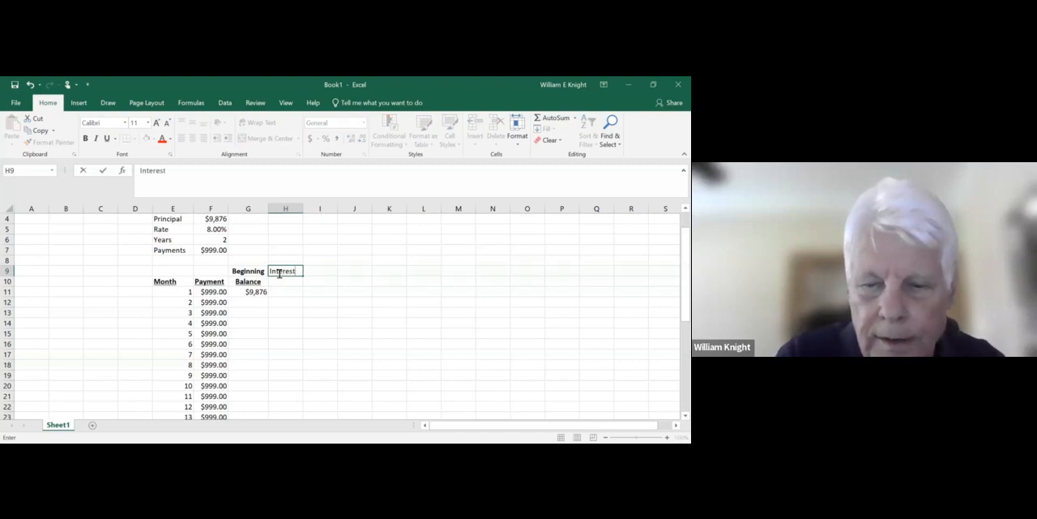
pyautogui.press('Return')
pyautogui.write('Charges')
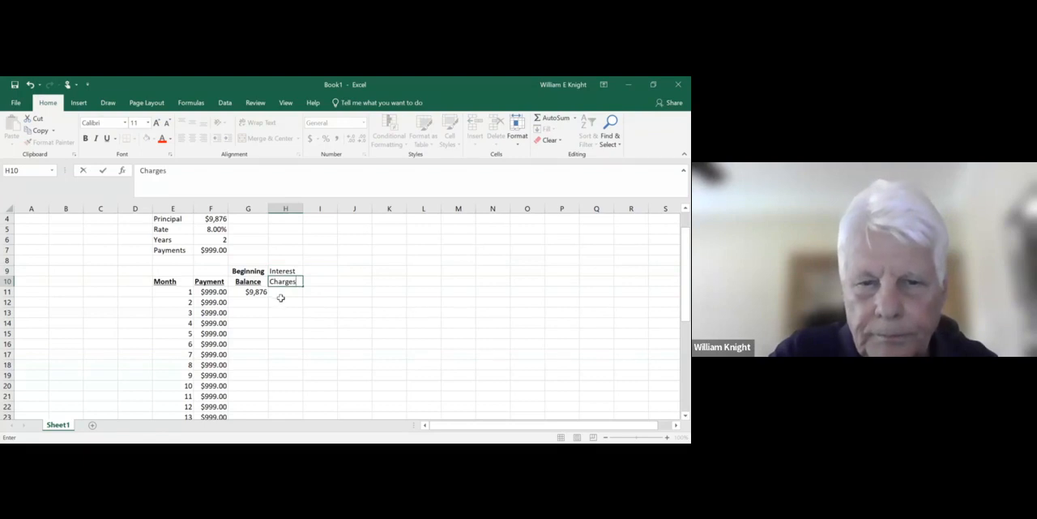
pyautogui.press('Return')
# - Centre and bold the Interest Charges heading in H9:H10 and underline Charges in H10
pyautogui.moveTo(278, 273); pyautogui.dragTo(281, 282)
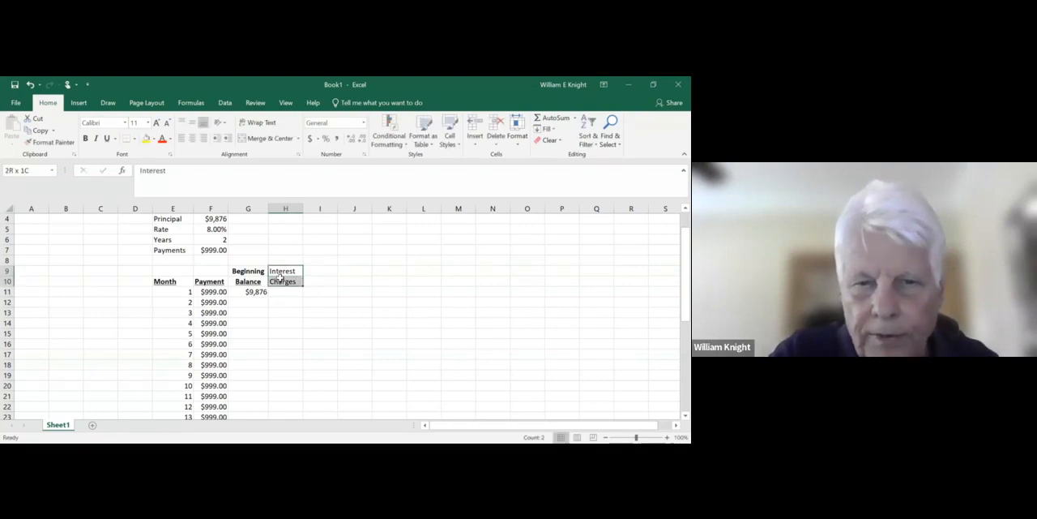
pyautogui.click(192, 137)
pyautogui.click(85, 139)
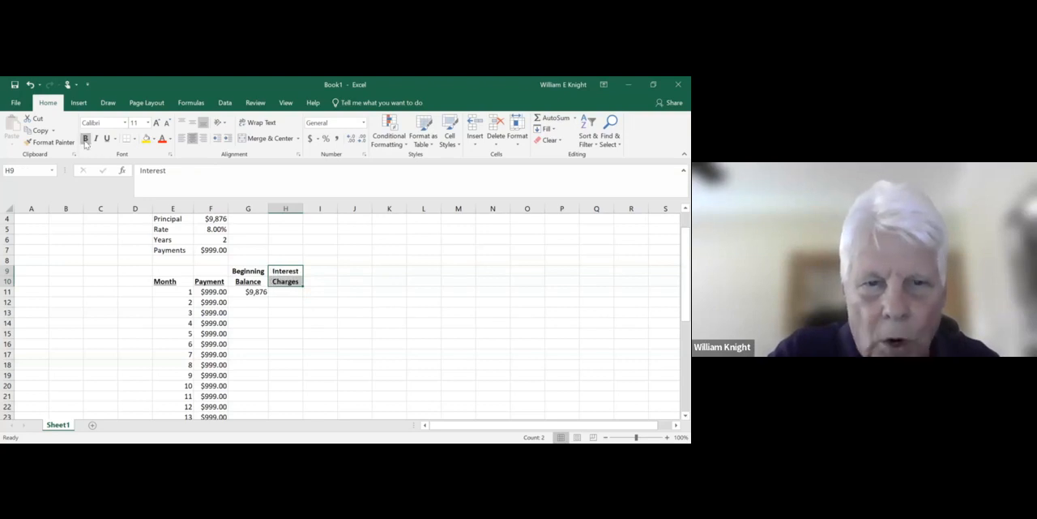
pyautogui.click(287, 300)
pyautogui.click(285, 280)
pyautogui.click(106, 138)
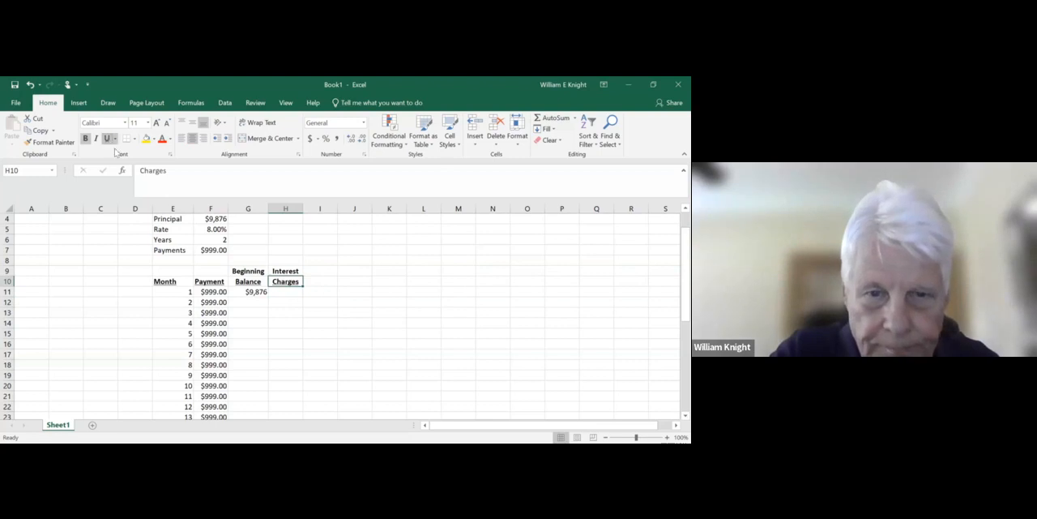
# - Calculate the month 1 interest in H11 with the formula =(F5/12)*G11
pyautogui.click(285, 293)
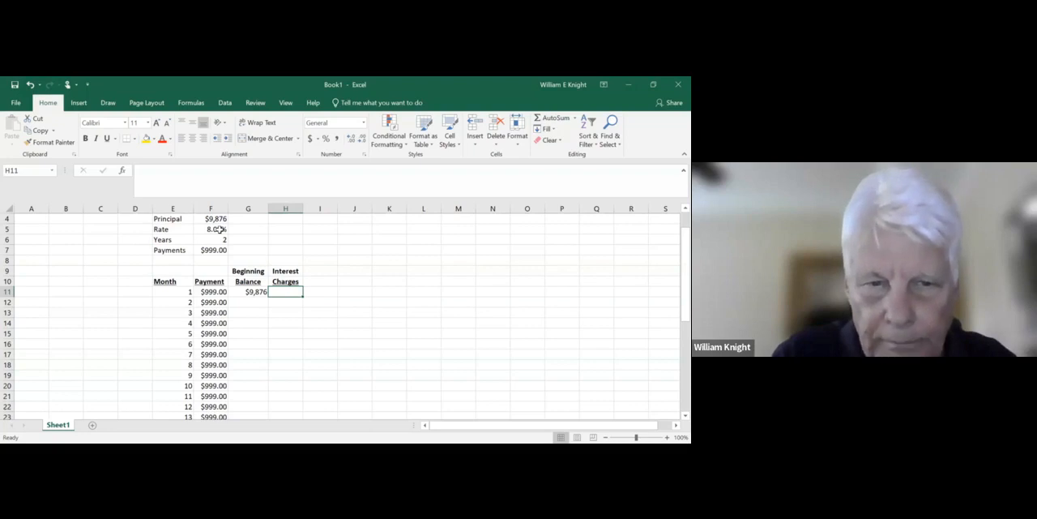
pyautogui.write('=')
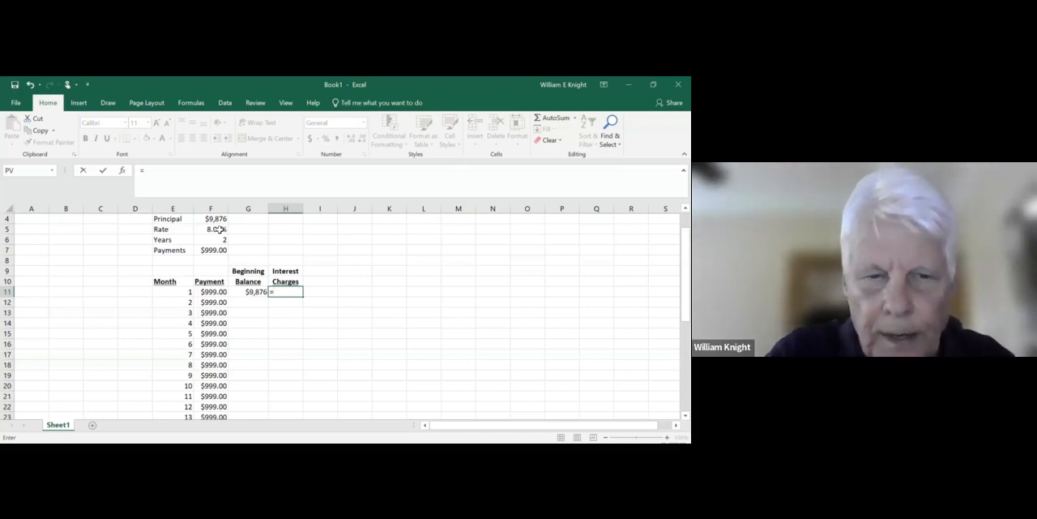
pyautogui.write('(')
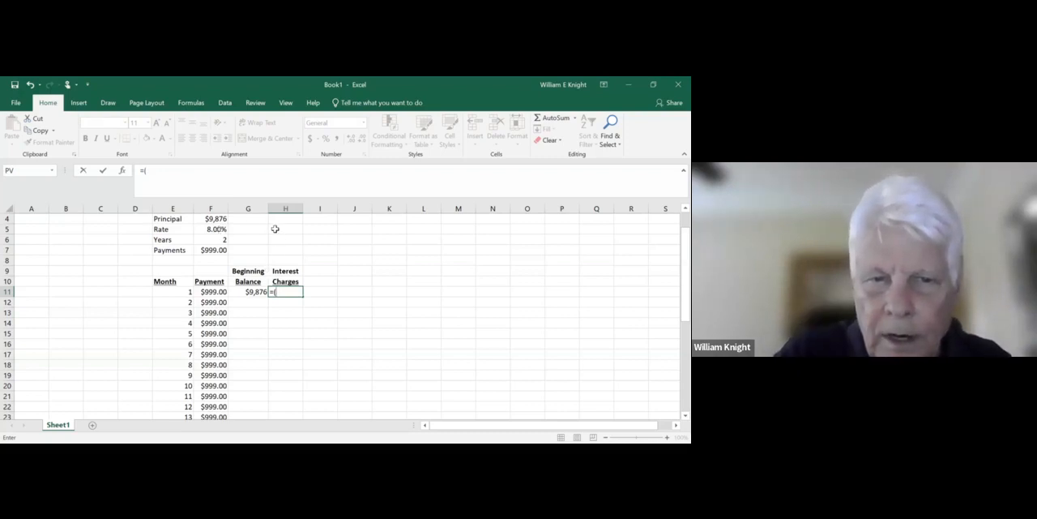
pyautogui.click(209, 230)
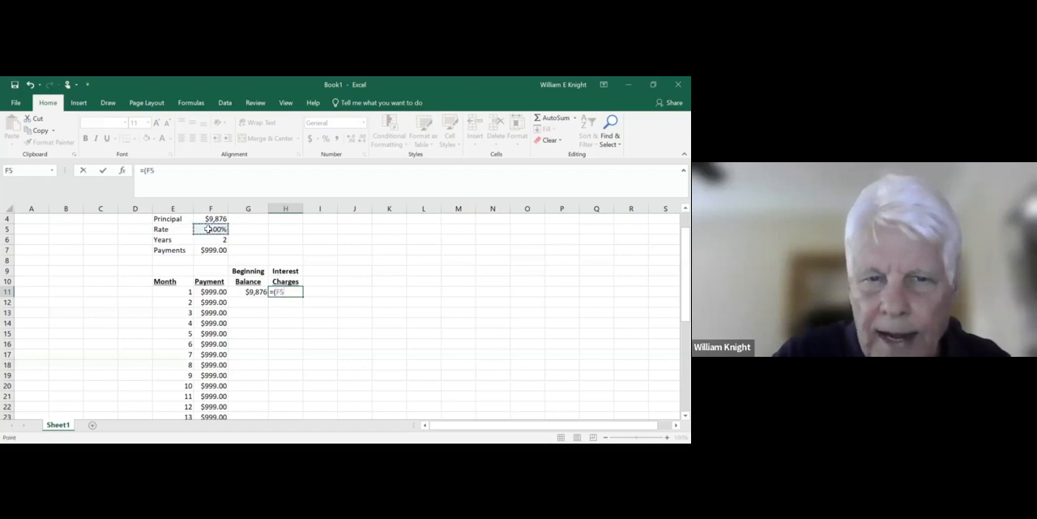
pyautogui.write('/12')
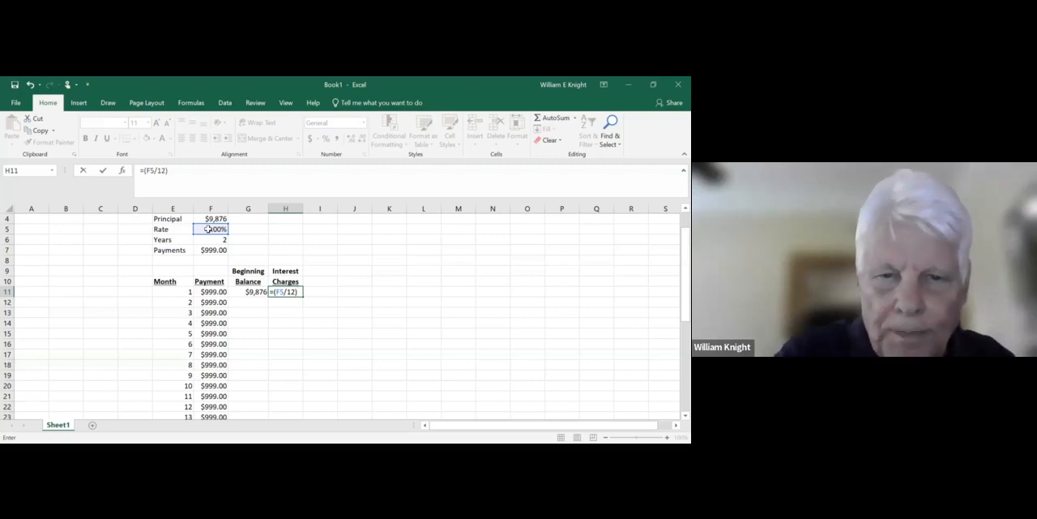
pyautogui.write(')*')
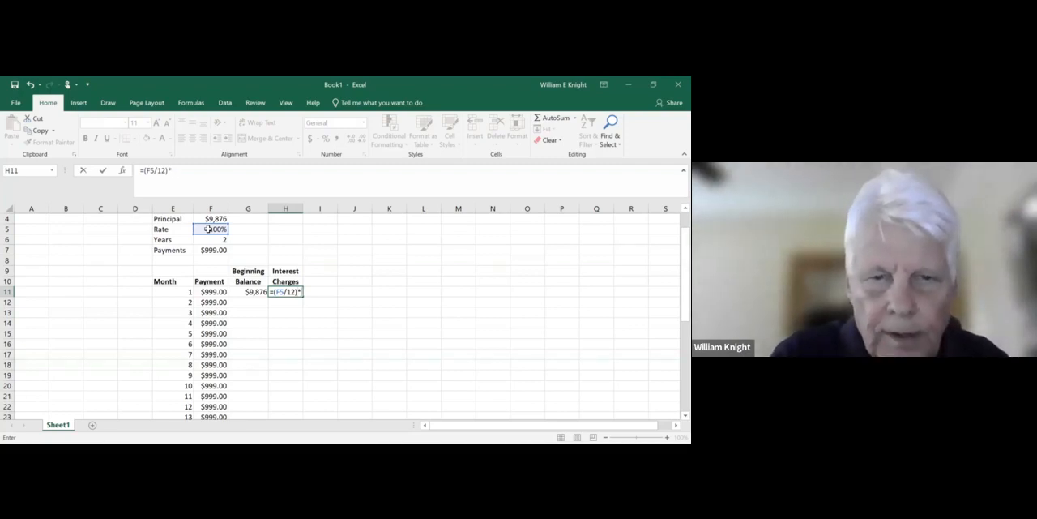
pyautogui.click(249, 290)
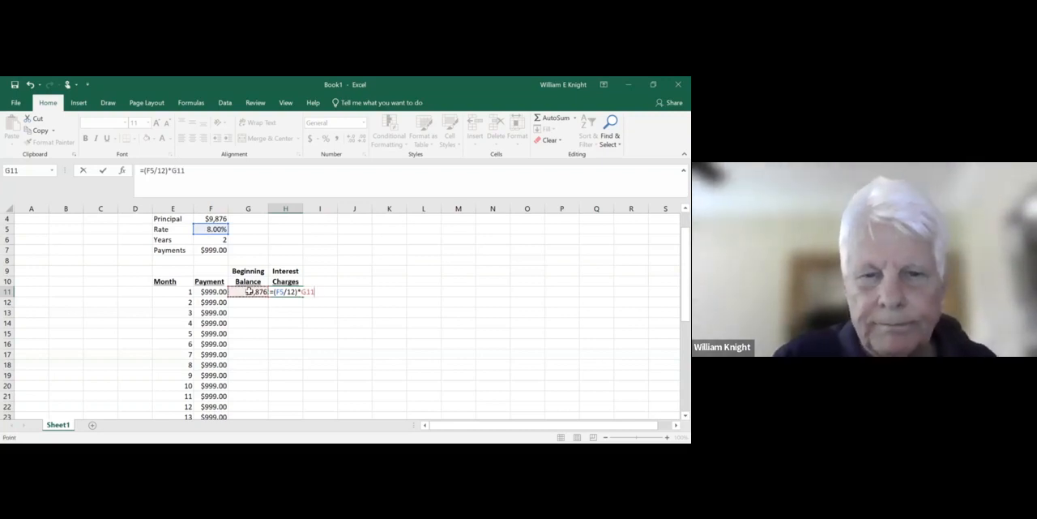
pyautogui.press('Return')
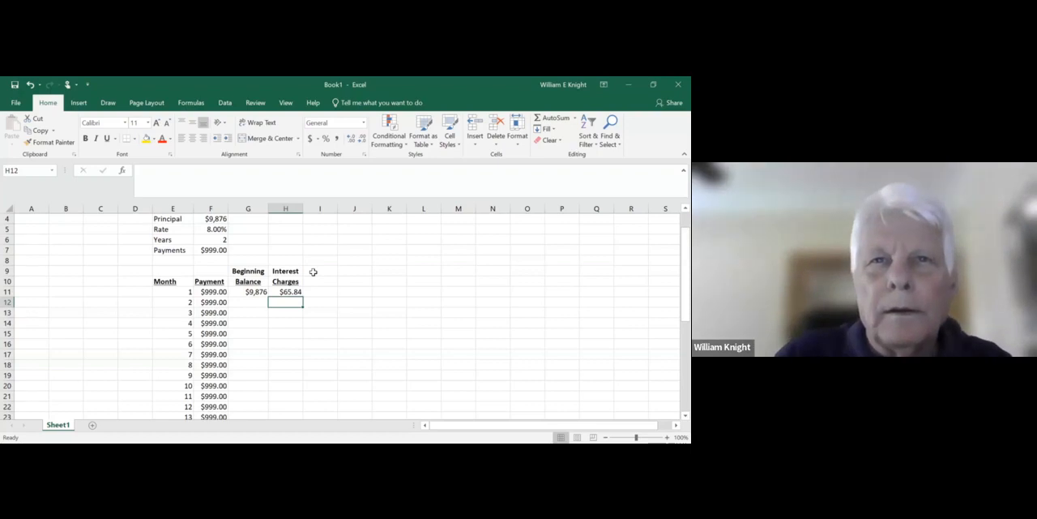
# - Change the first line of the interest column heading in H9 to Finance
pyautogui.click(287, 272)
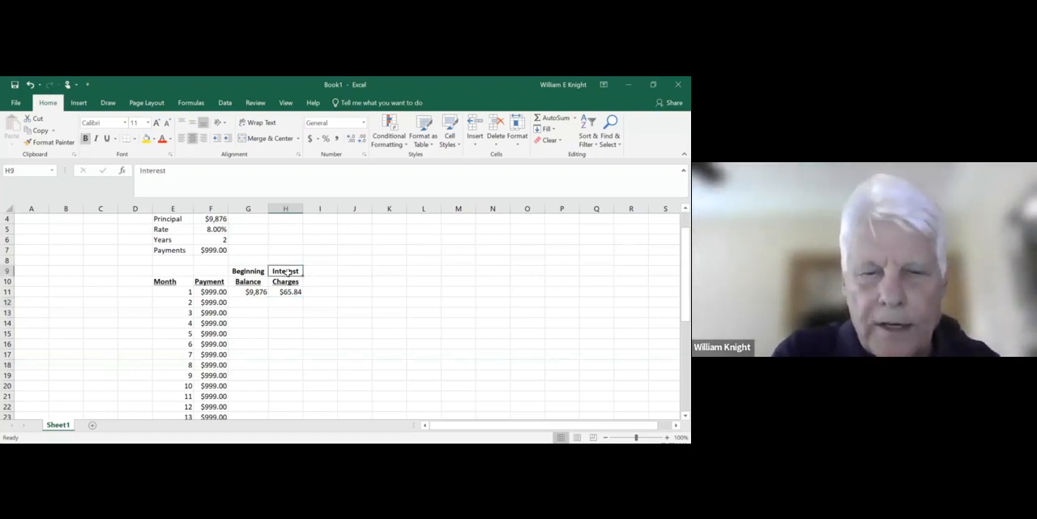
pyautogui.write('Finance')
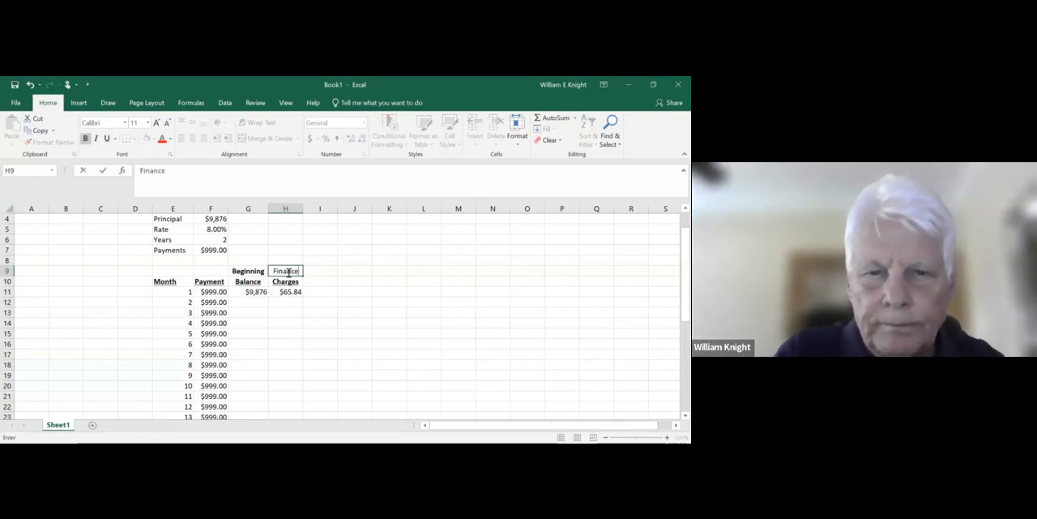
pyautogui.press('Return')
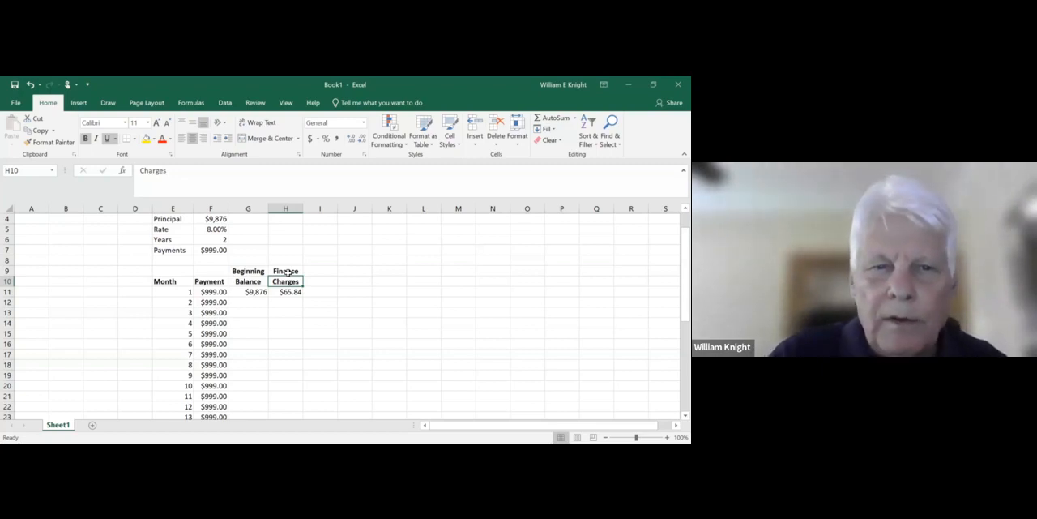
# - Add Monthly in F9 above the Payment heading, then bold and centre it
pyautogui.click(204, 271)
pyautogui.write('Monthly')
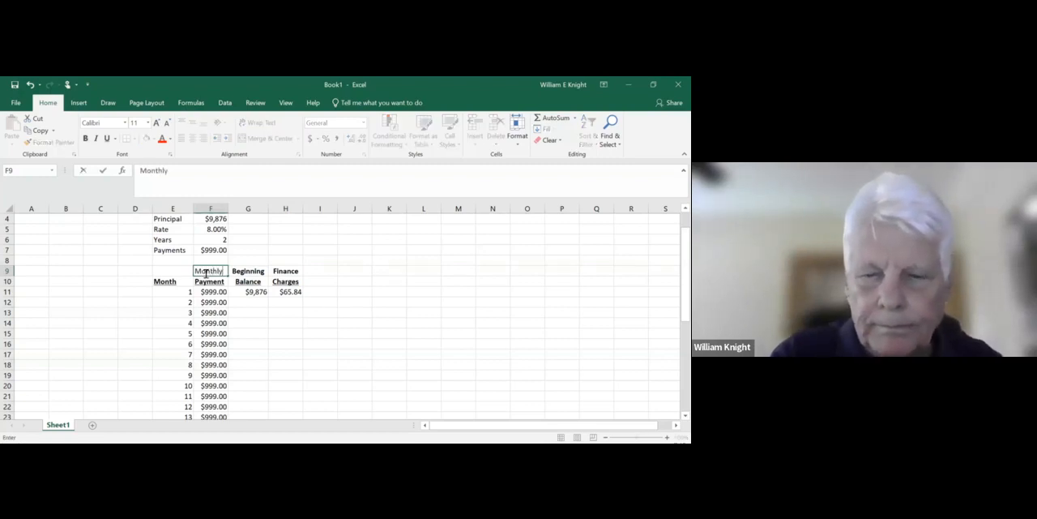
pyautogui.press('Return')
pyautogui.click(206, 270)
pyautogui.click(85, 138)
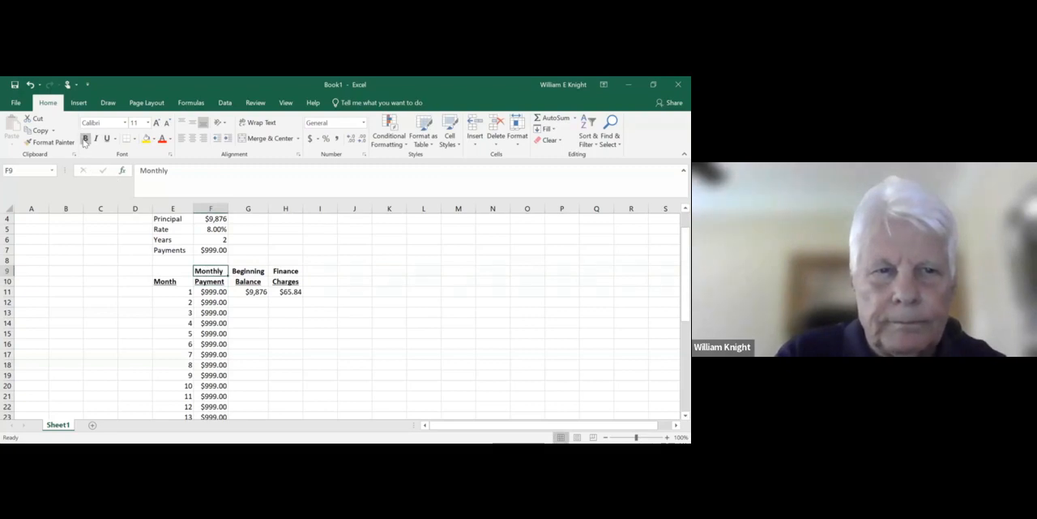
pyautogui.click(193, 140)
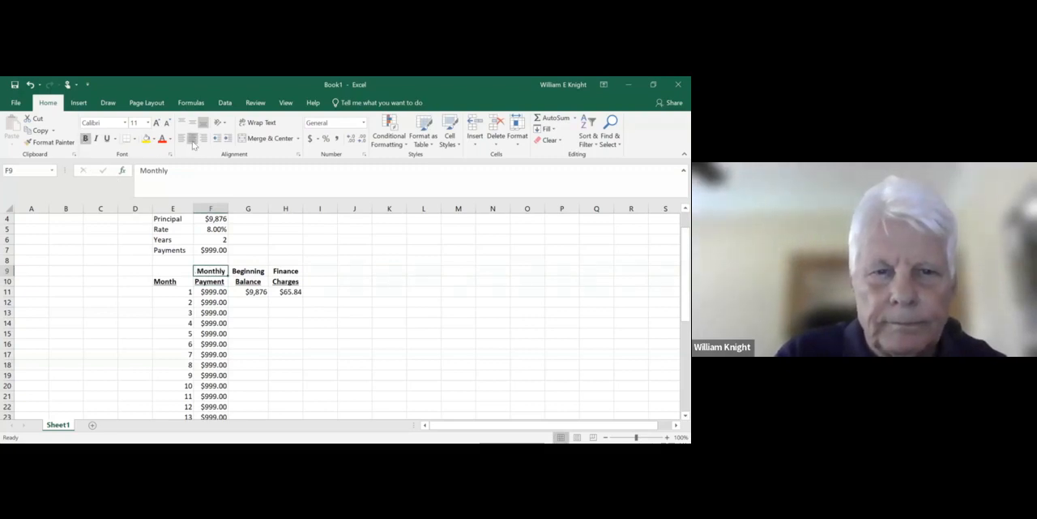
pyautogui.click(345, 270)
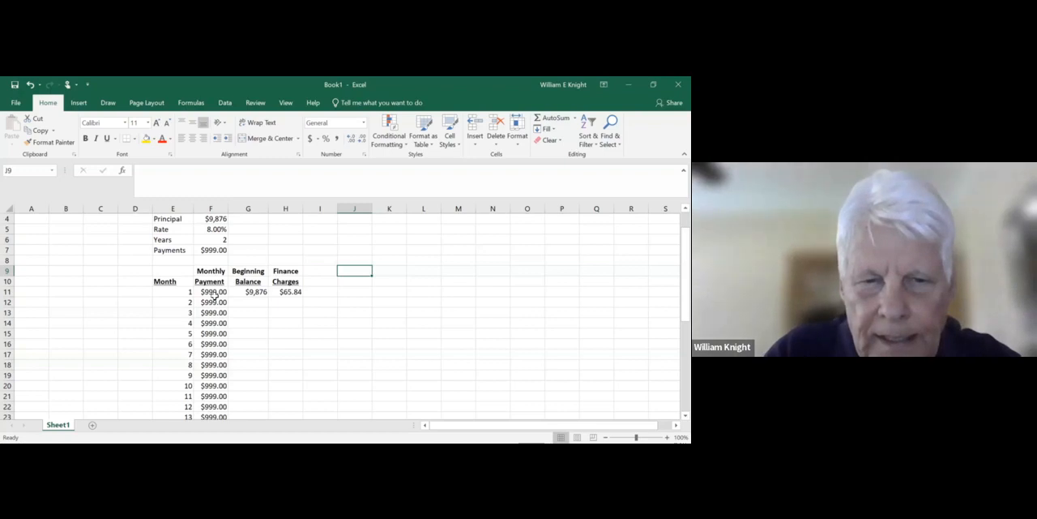
# - Enter the two-line heading Payment on in I9 and Principal in I10, and widen column I to fit it
pyautogui.click(314, 271)
pyautogui.write('Pa')
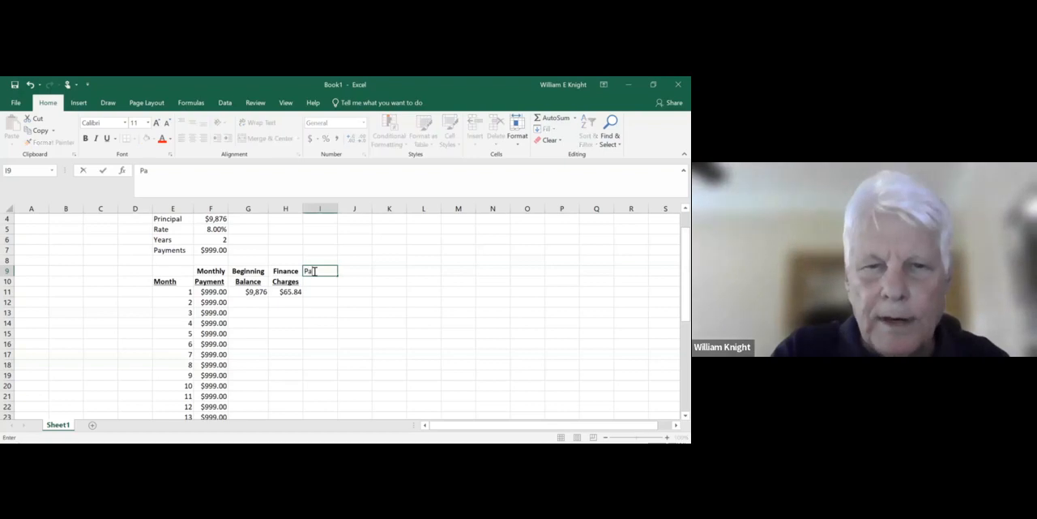
pyautogui.write('yment')
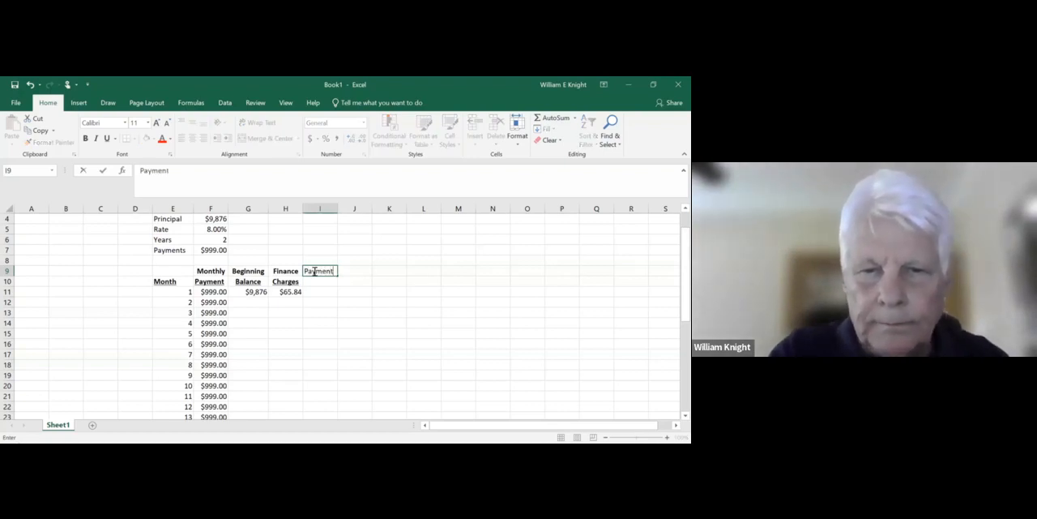
pyautogui.write(' on')
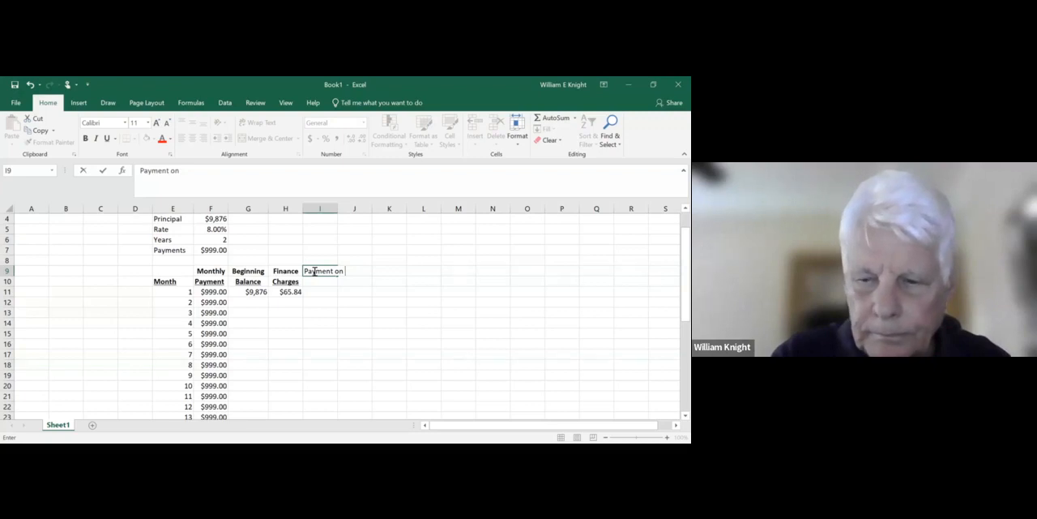
pyautogui.click(317, 281)
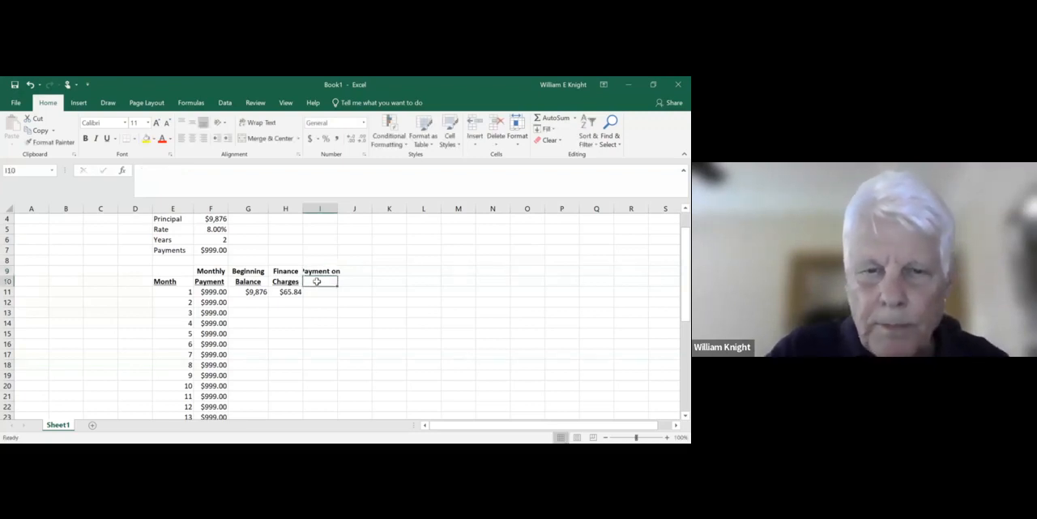
pyautogui.write('Principal')
pyautogui.click(324, 305)
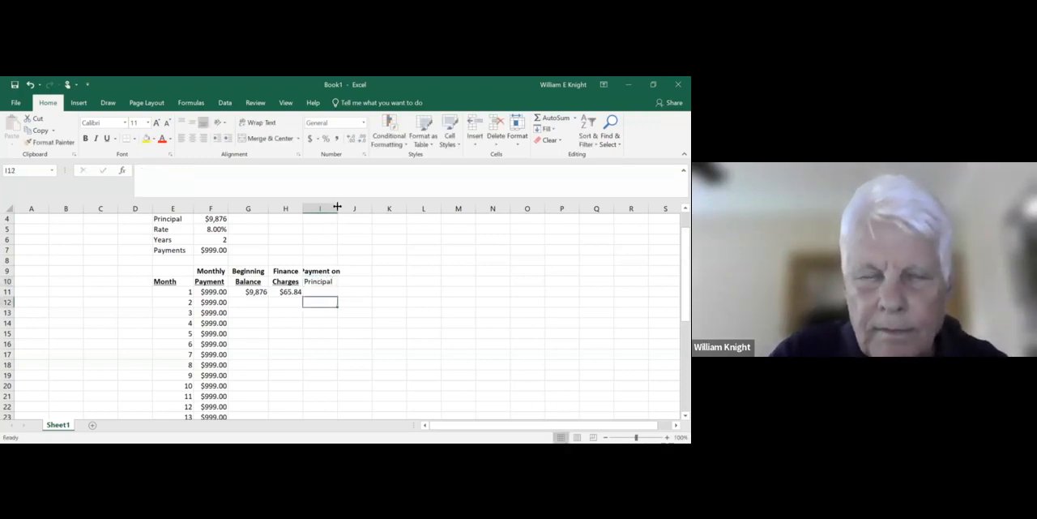
pyautogui.moveTo(337, 208); pyautogui.dragTo(351, 208)
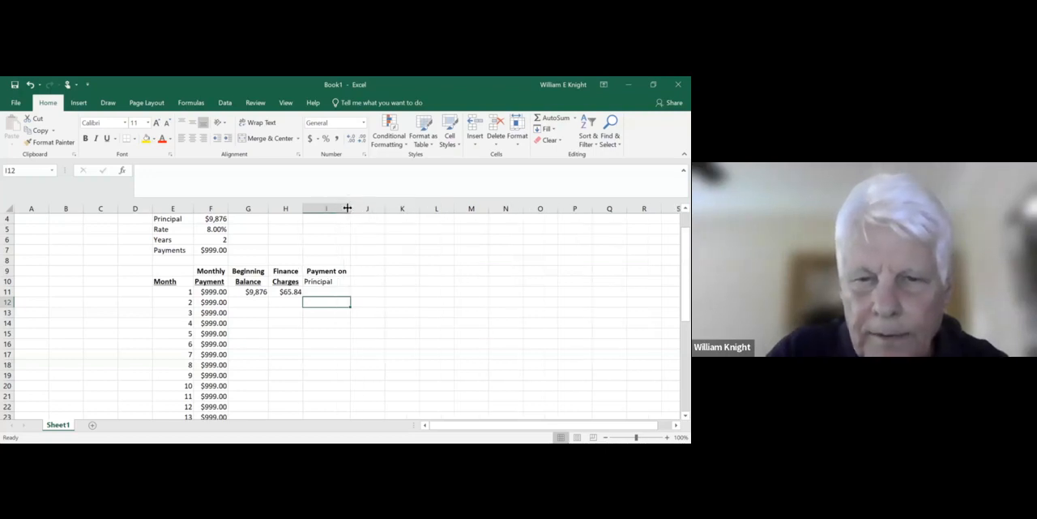
# - Bold, centre and underline the Principal heading in I10
pyautogui.click(323, 281)
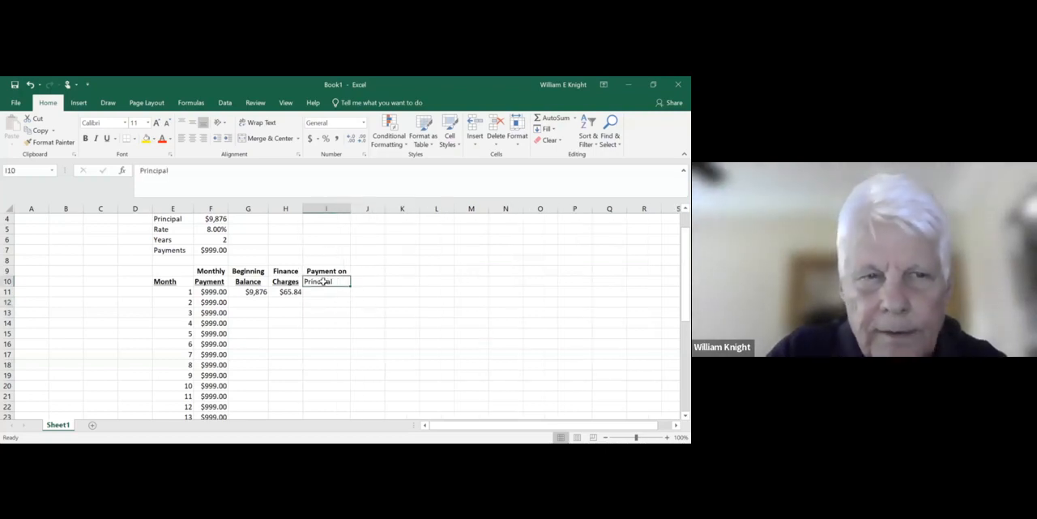
pyautogui.click(86, 139)
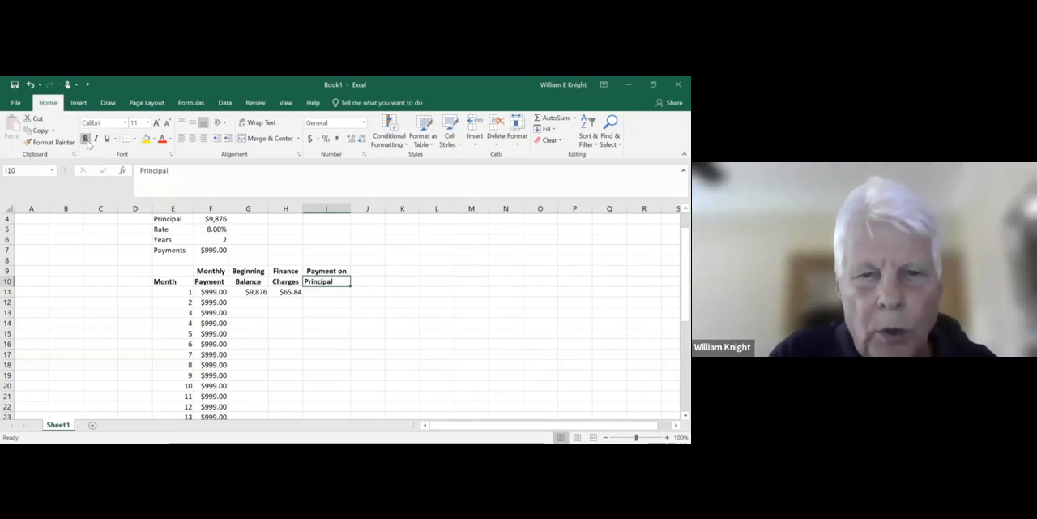
pyautogui.click(192, 137)
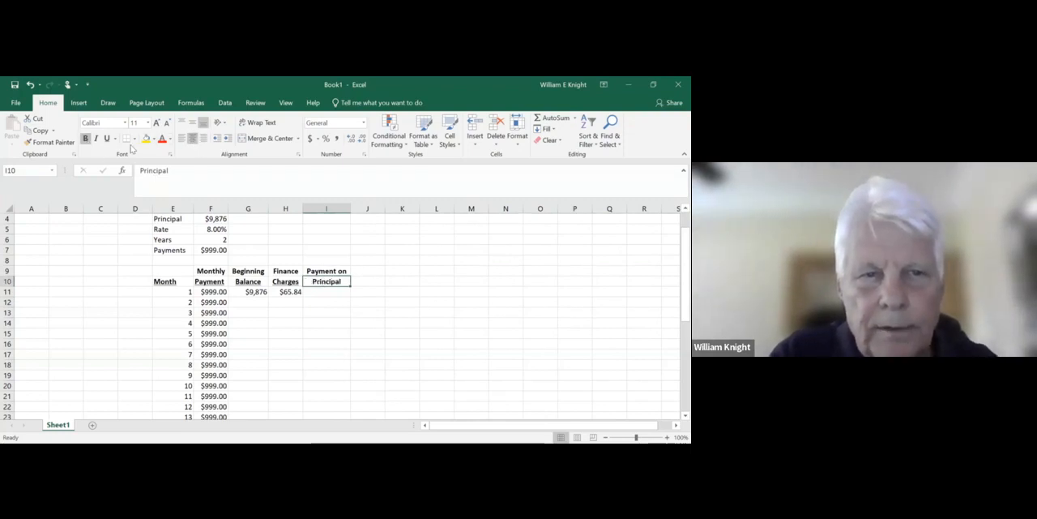
pyautogui.click(107, 138)
# - Calculate the month 1 payment on principal in I11 with the formula =F11-H11
pyautogui.click(326, 290)
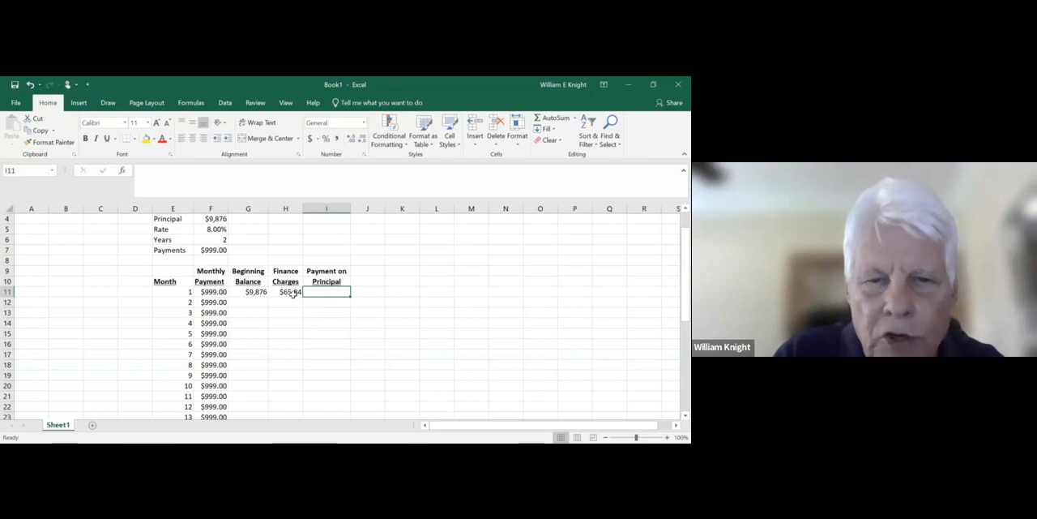
pyautogui.write('=')
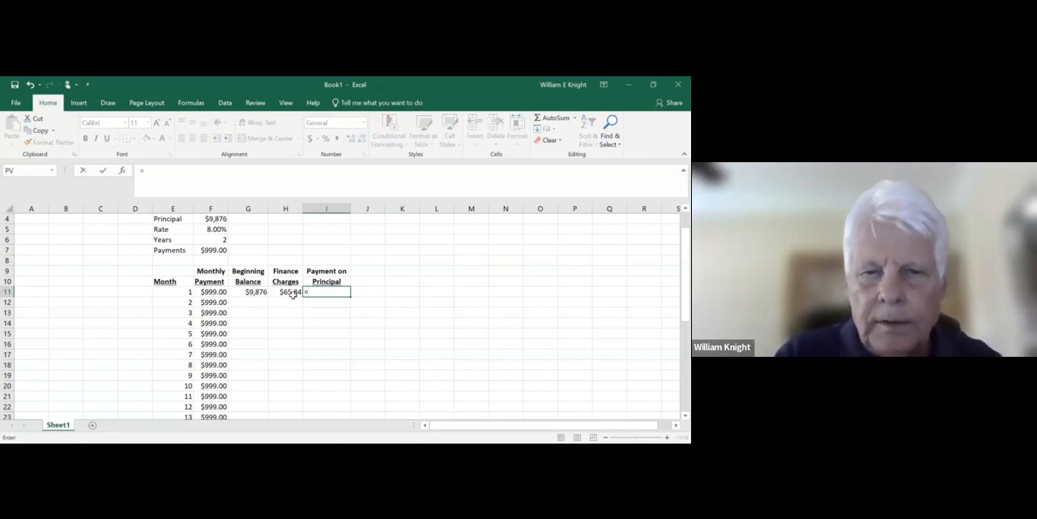
pyautogui.click(214, 292)
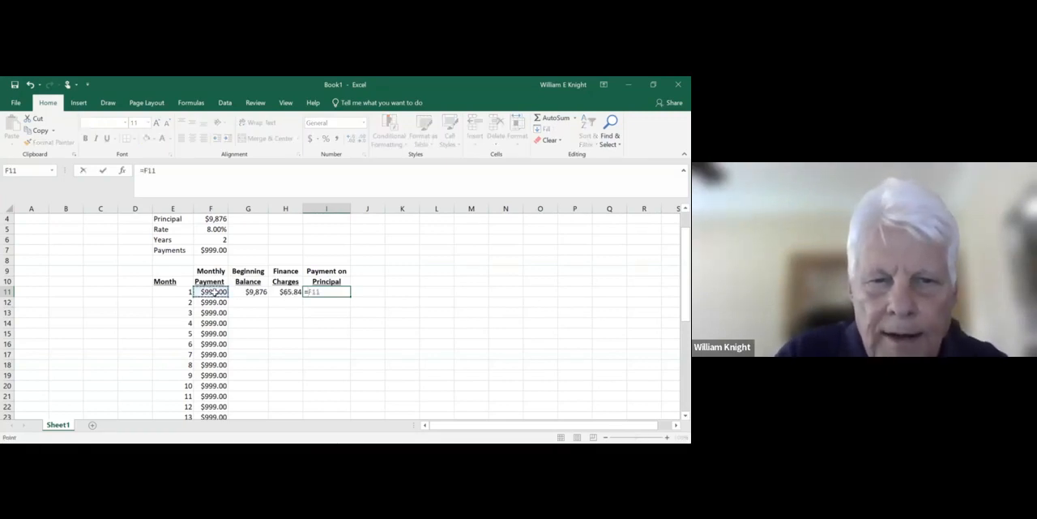
pyautogui.write('-')
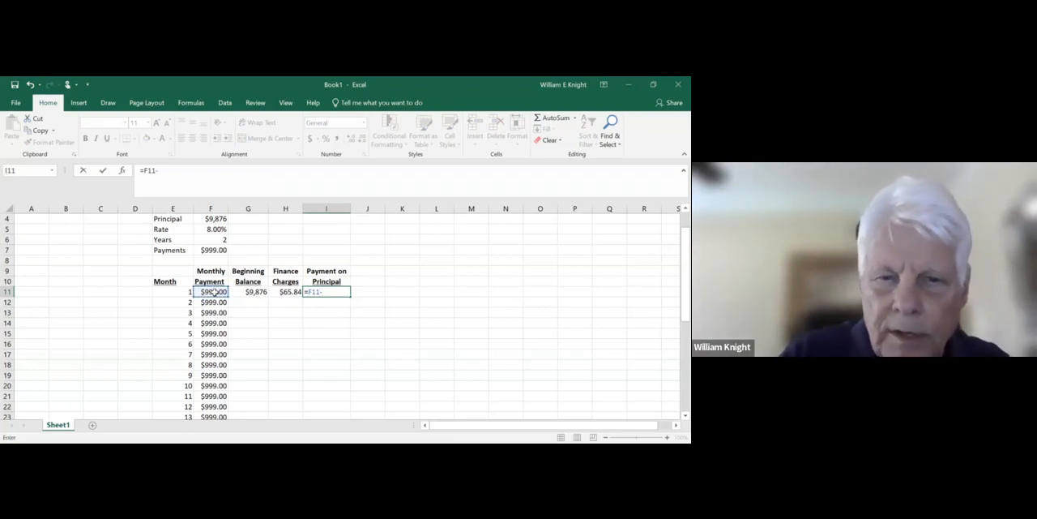
pyautogui.click(277, 292)
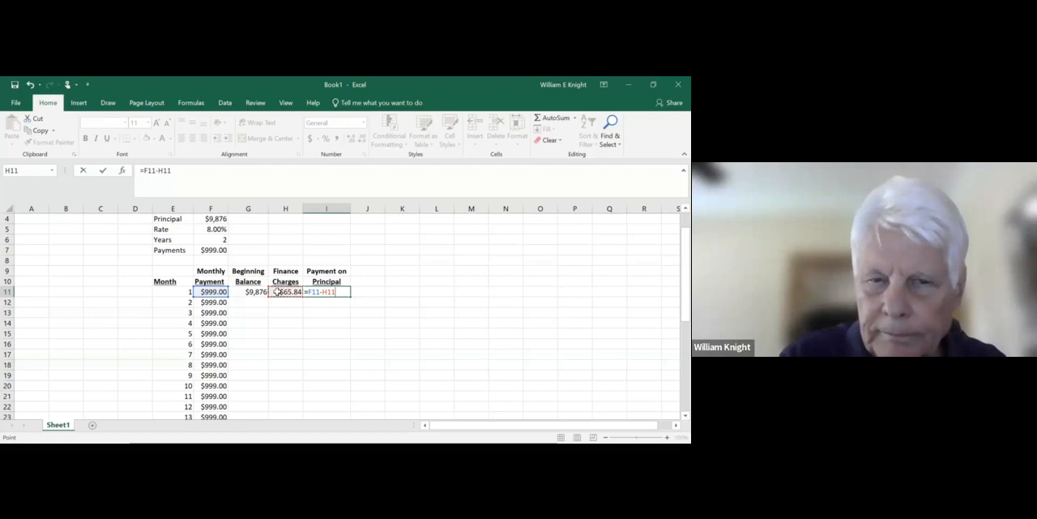
pyautogui.press('Return')
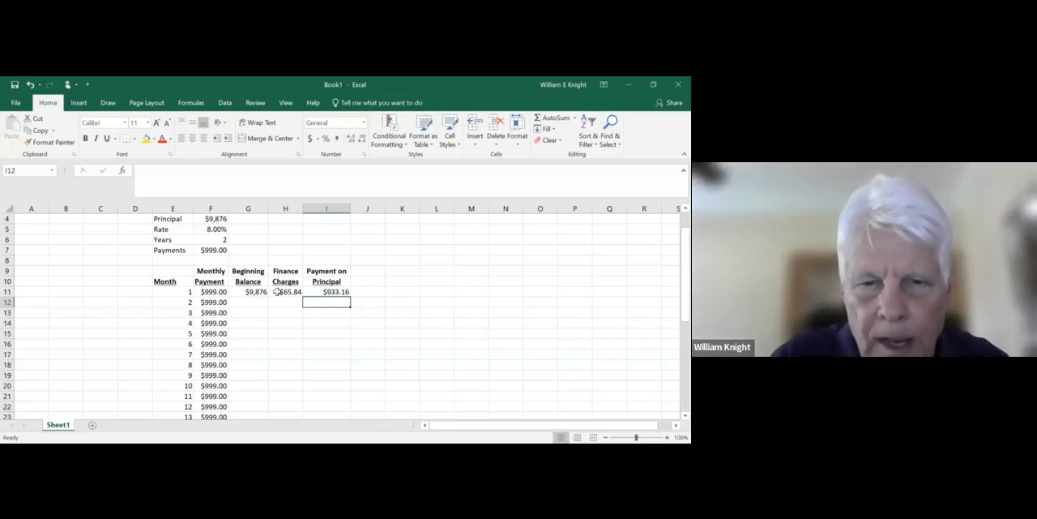
# - Enter the two-line column heading Ending in J9 and Balance in J10
pyautogui.click(372, 271)
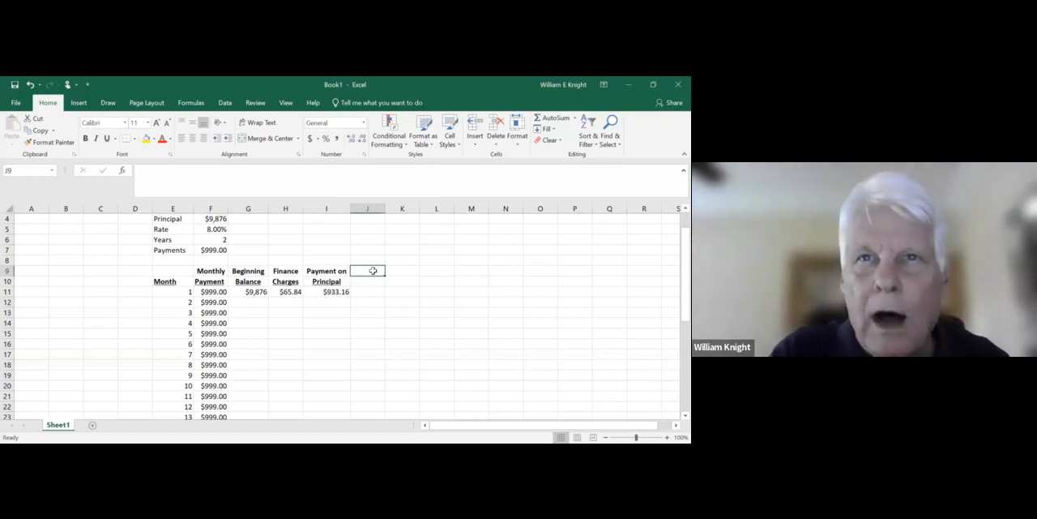
pyautogui.write('E')
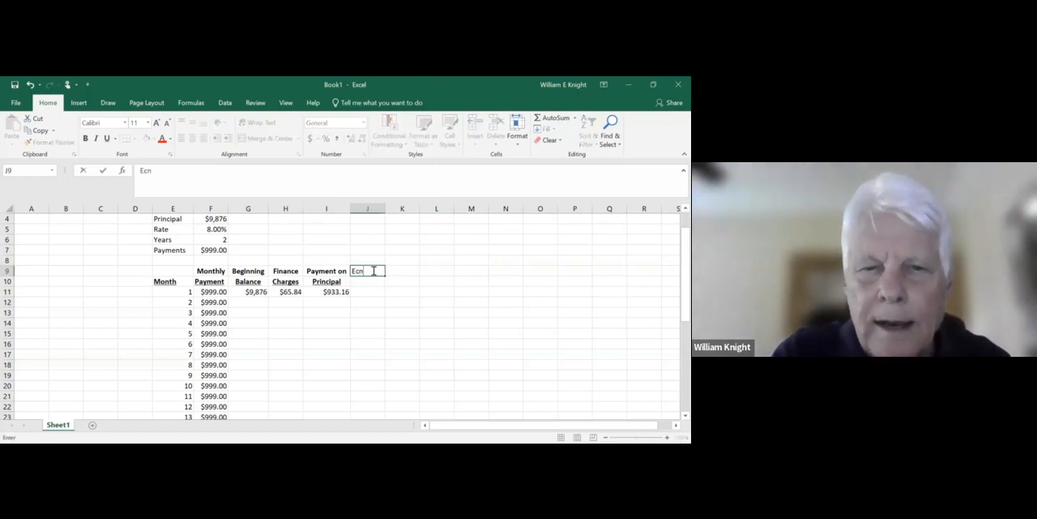
pyautogui.write('ndin')
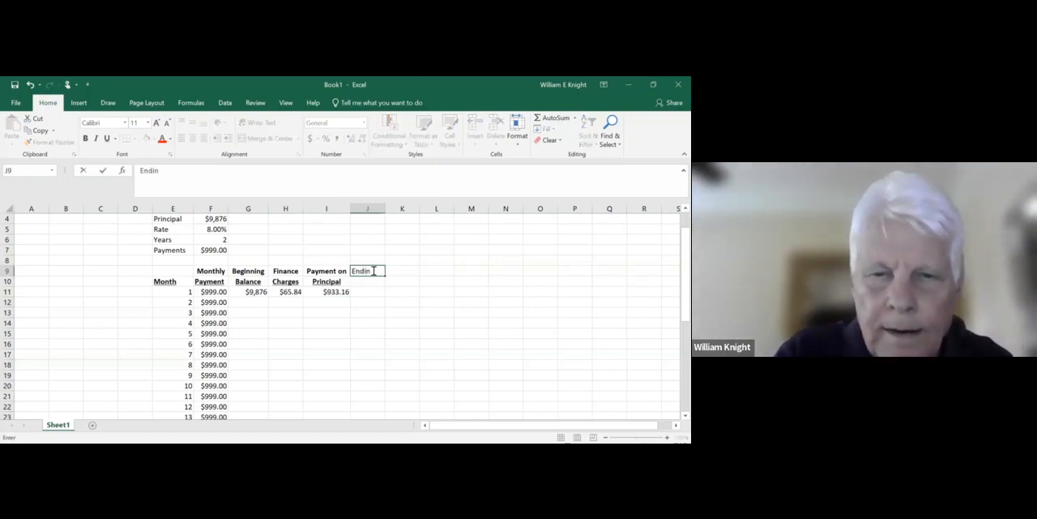
pyautogui.press('Return')
pyautogui.write('Balance')
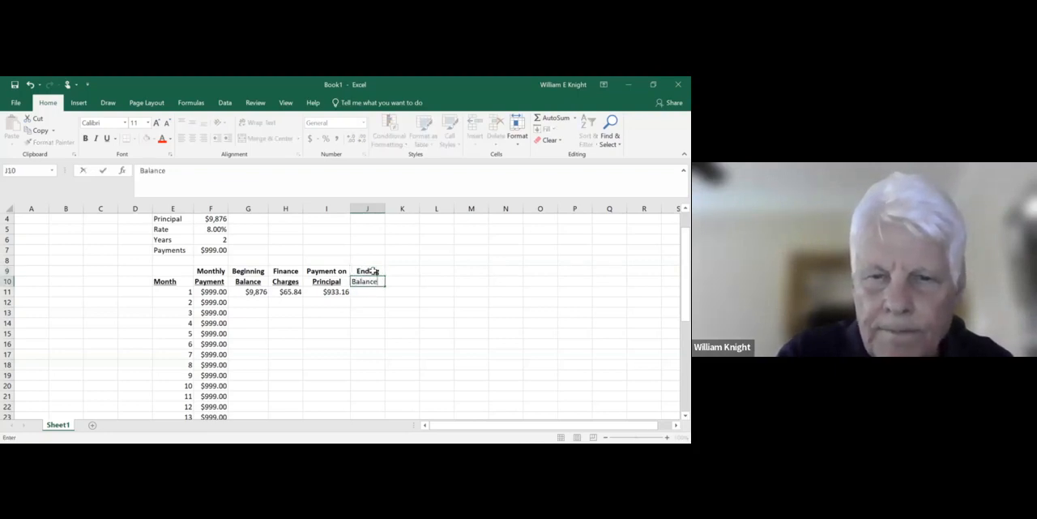
pyautogui.press('Return')
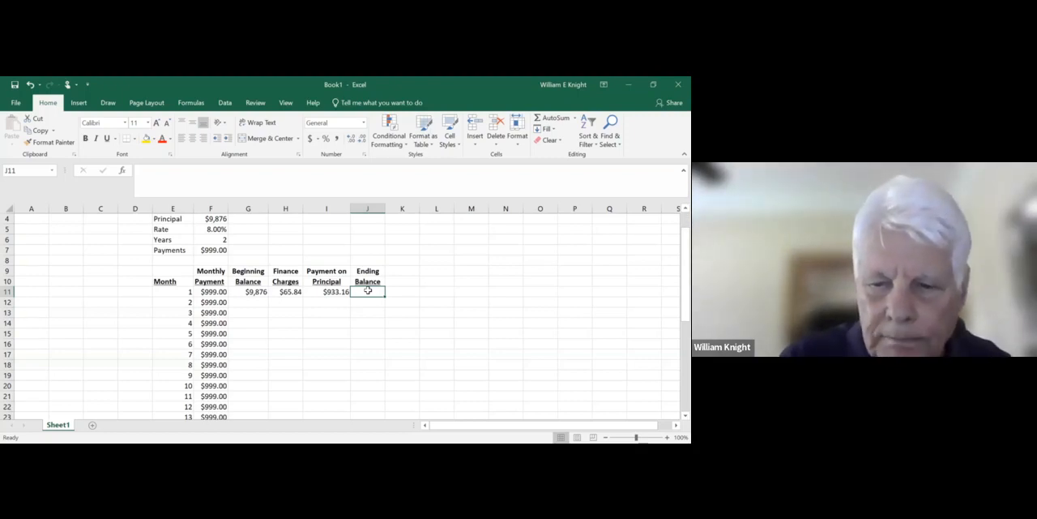
# - Calculate the month 1 ending balance in J11 with the formula =G11-I11
pyautogui.write('=')
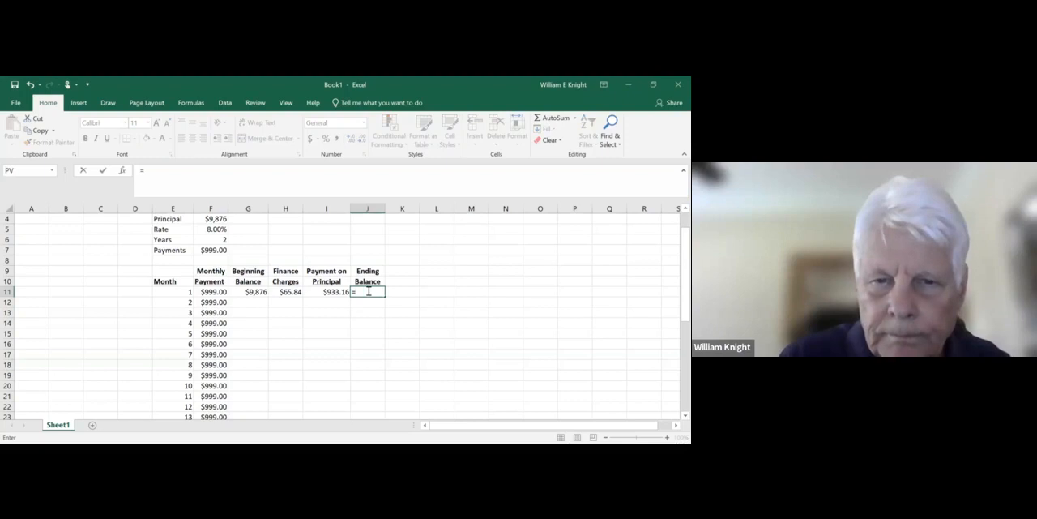
pyautogui.click(254, 292)
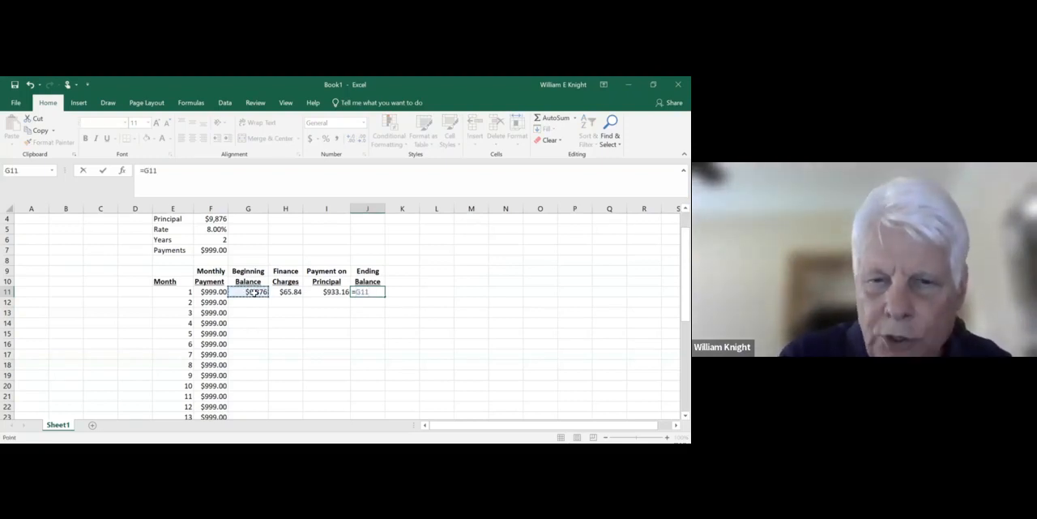
pyautogui.write('-')
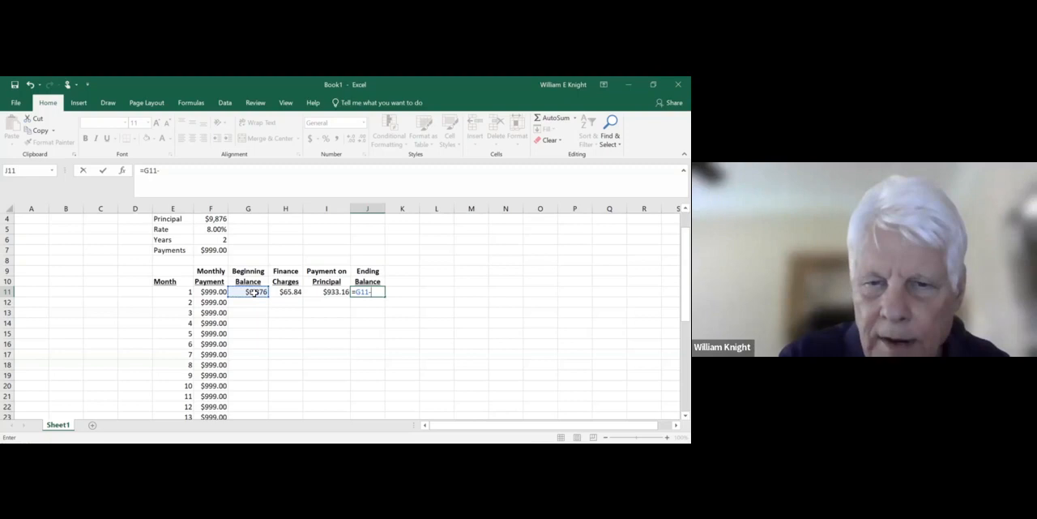
pyautogui.click(325, 294)
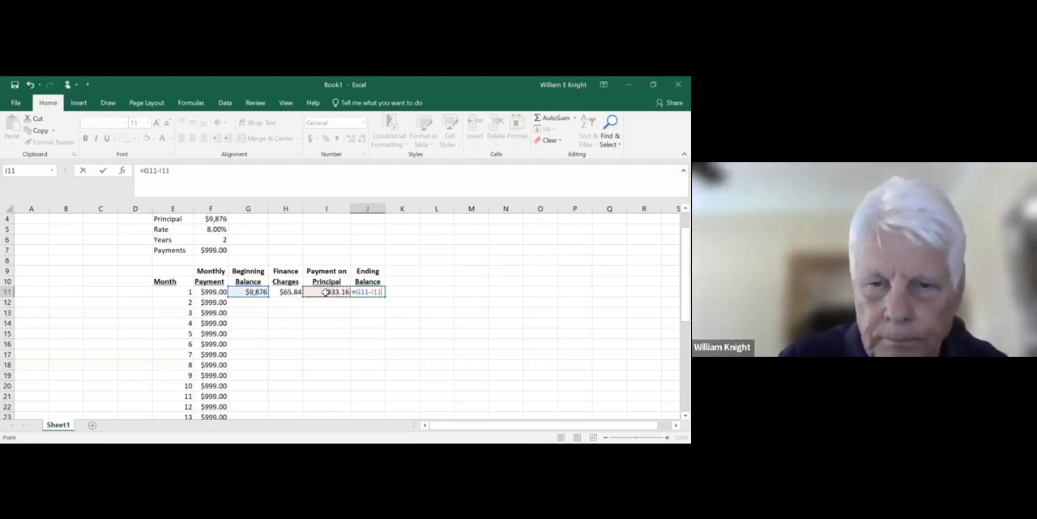
pyautogui.press('Return')
pyautogui.press('Return')
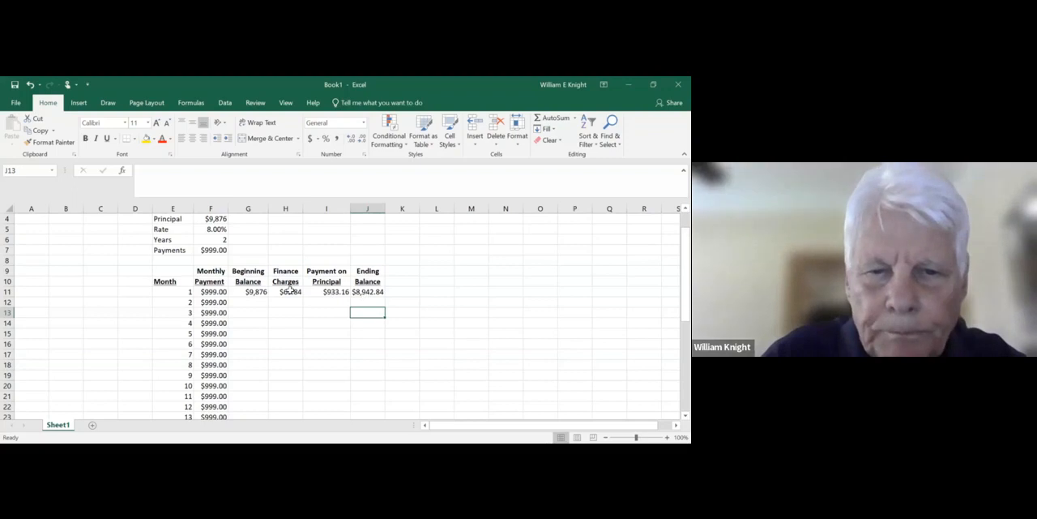
# - Make the rate reference absolute in the month 1 finance charge in H11, so the formula reads =($F$5/12)*G11
pyautogui.click(290, 290)
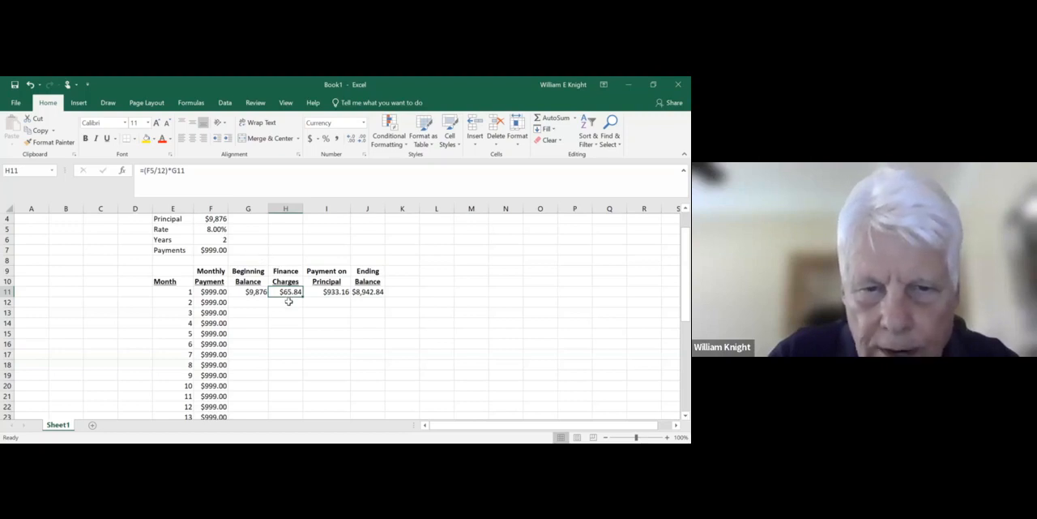
pyautogui.click(288, 300)
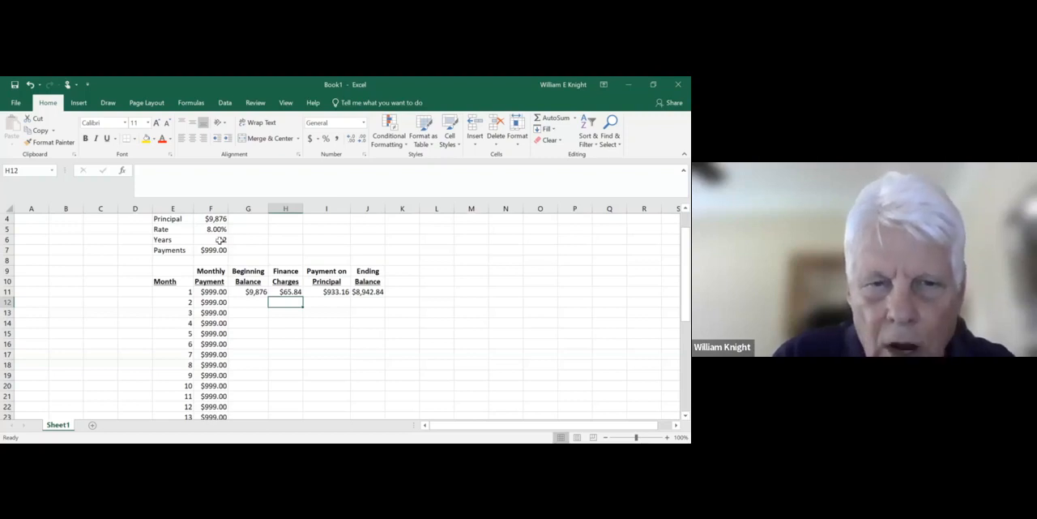
pyautogui.click(287, 294)
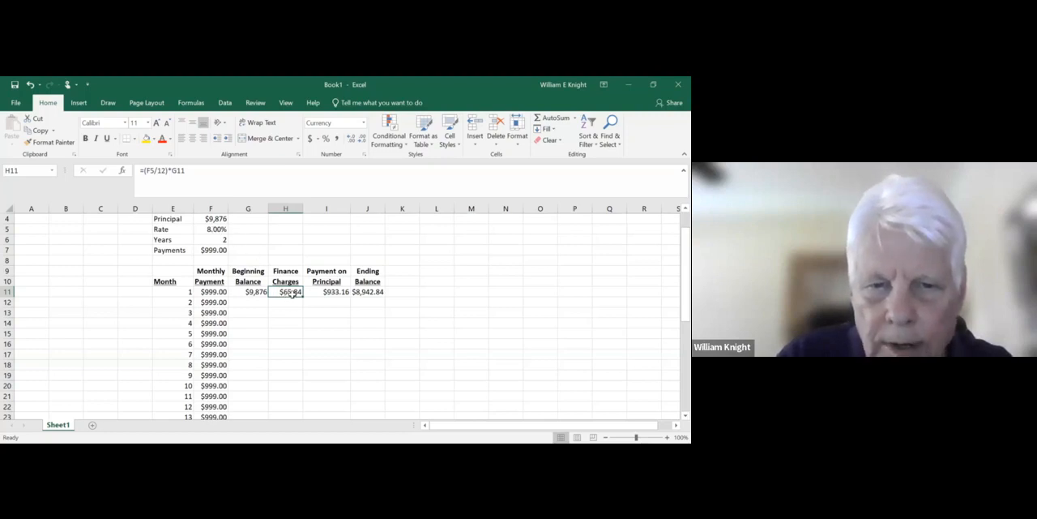
pyautogui.press('F2')
pyautogui.click(145, 170)
pyautogui.press('F4')
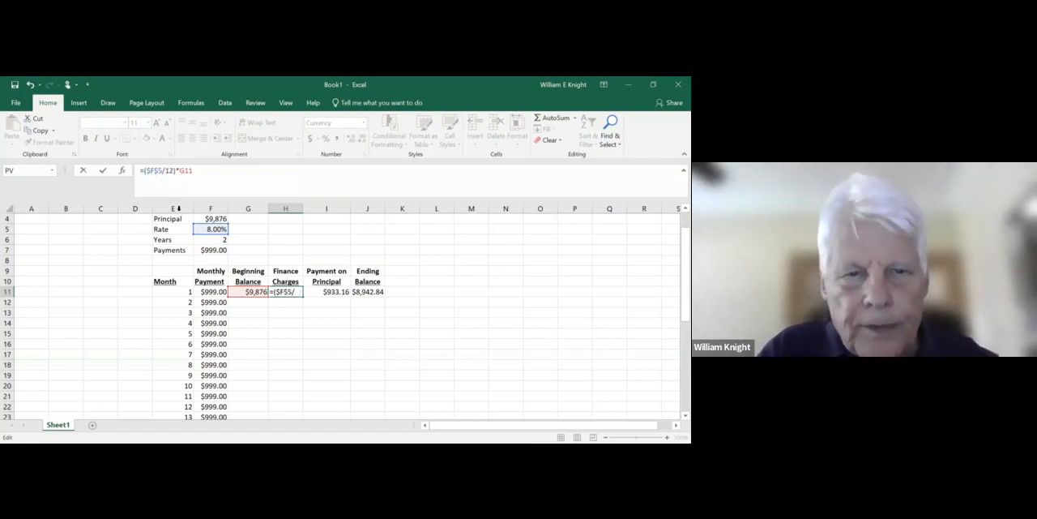
pyautogui.press('Return')
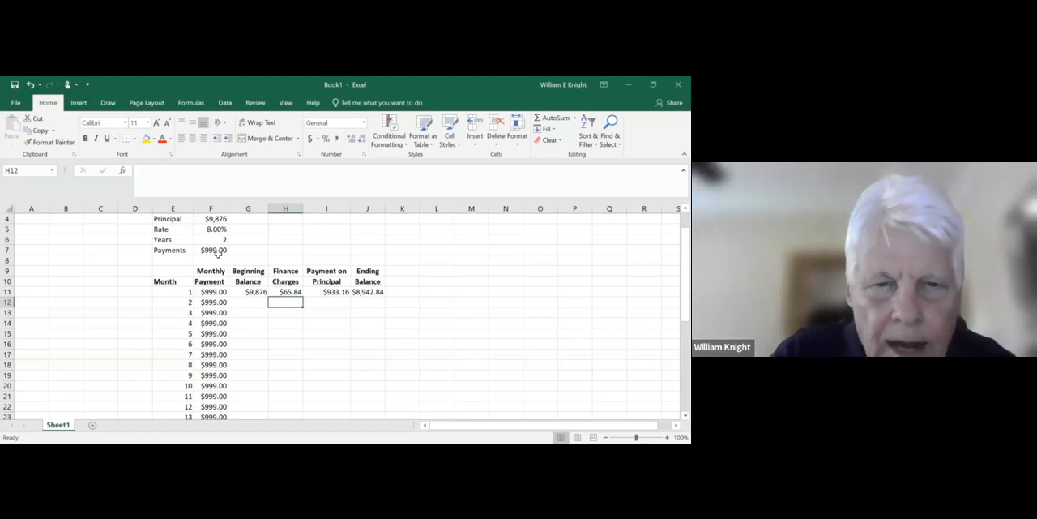
# - Link the month 2 beginning balance in G12 to the month 1 ending balance with the formula =J11
pyautogui.click(248, 301)
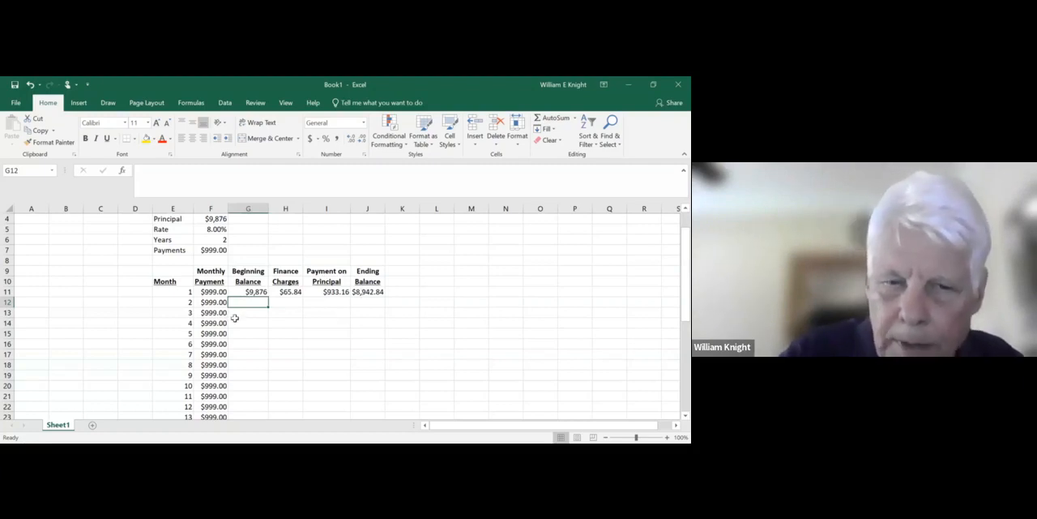
pyautogui.write('=')
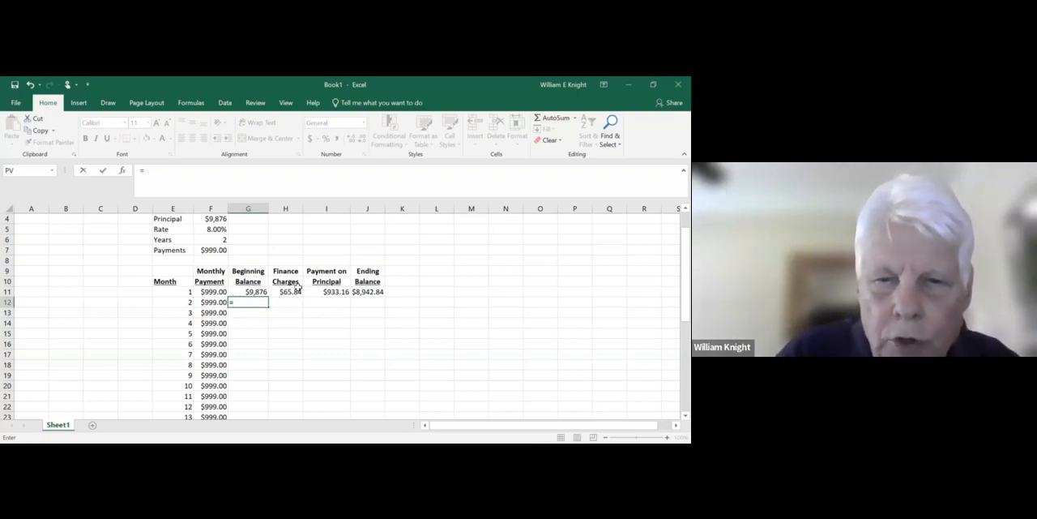
pyautogui.click(365, 292)
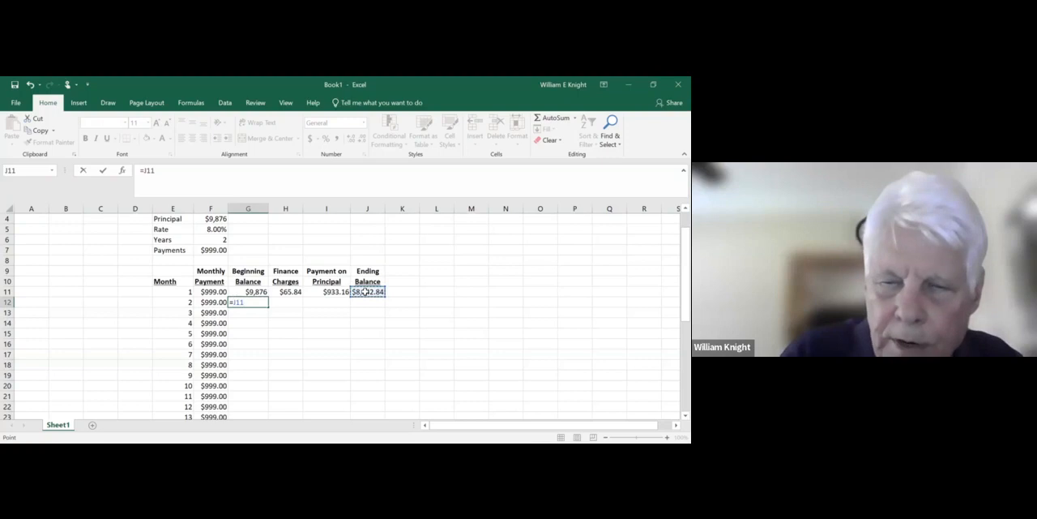
pyautogui.press('Return')
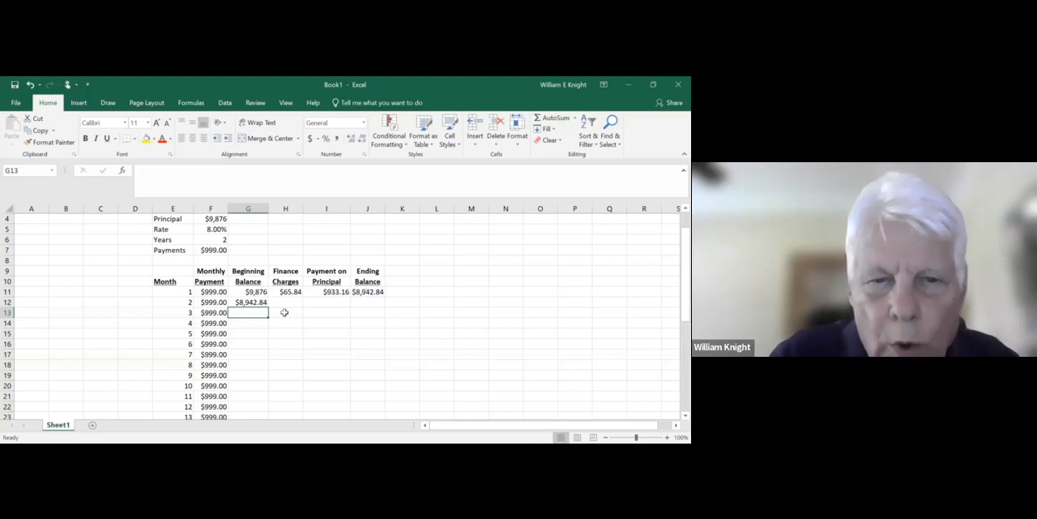
# - Select the month 1 finance charge formula in H11
pyautogui.click(287, 294)
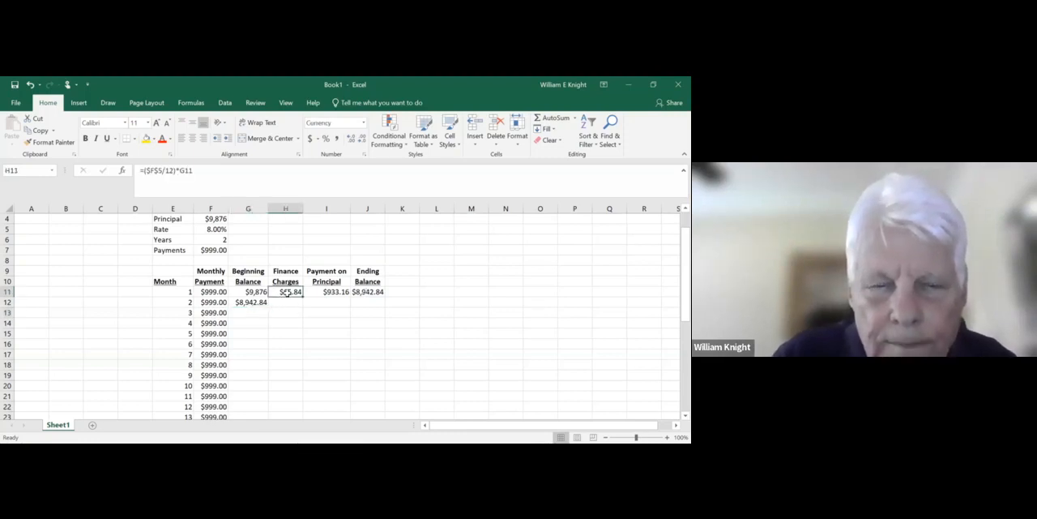
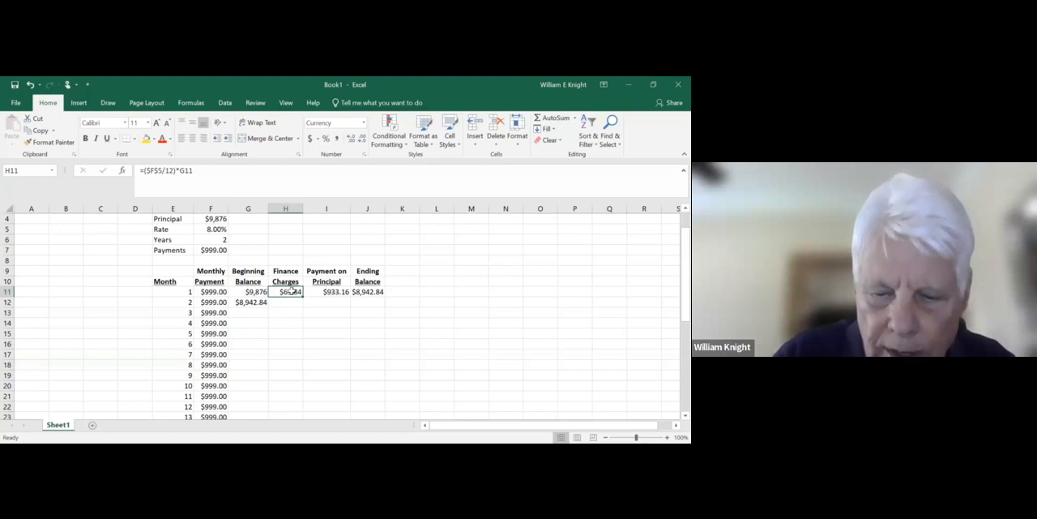
# - Copy the month 1 finance charge formula from H11 to H12 and check the copied formula's cell references
pyautogui.rightClick(293, 295)
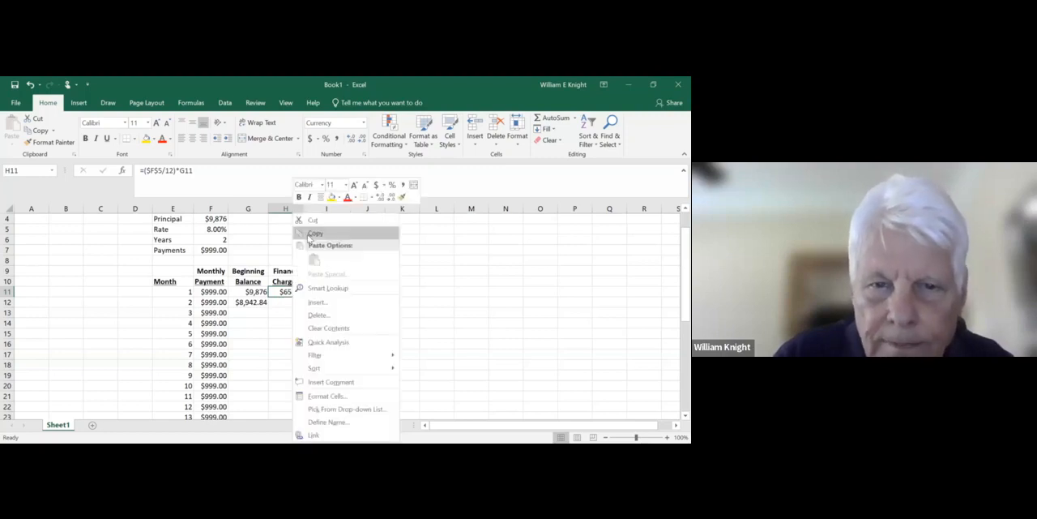
pyautogui.click(312, 234)
pyautogui.click(292, 301)
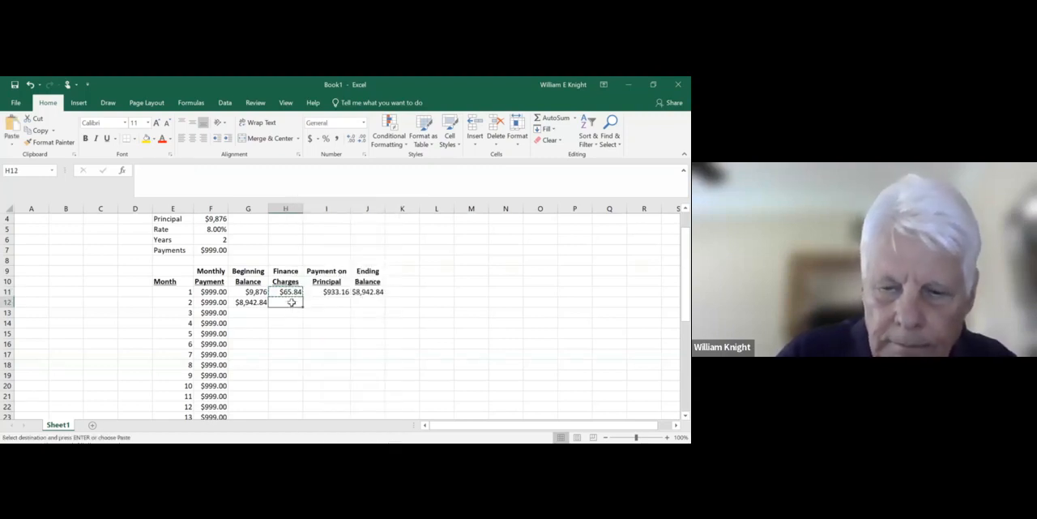
pyautogui.press('Return')
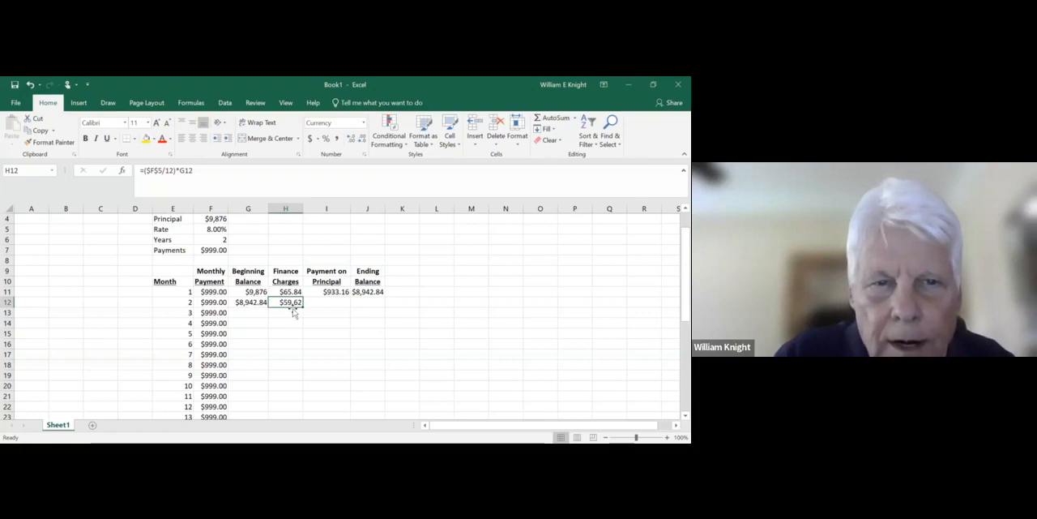
pyautogui.doubleClick(152, 171)
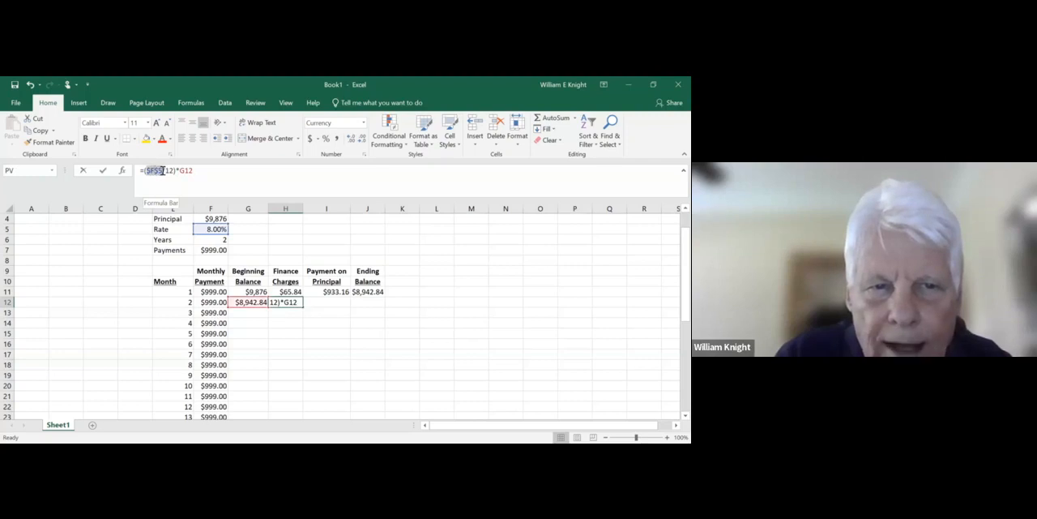
pyautogui.moveTo(180, 170); pyautogui.dragTo(193, 170)
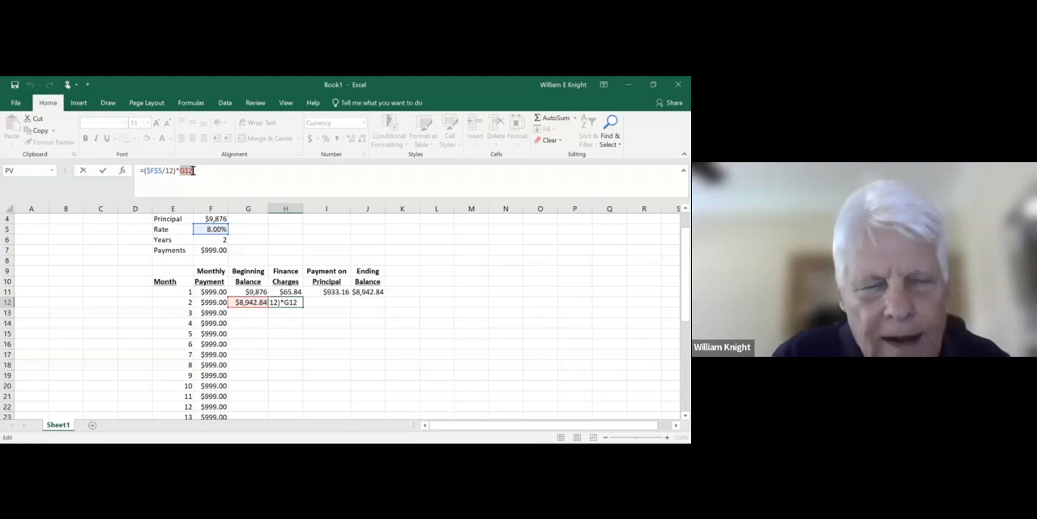
pyautogui.click(281, 364)
pyautogui.press('Escape')
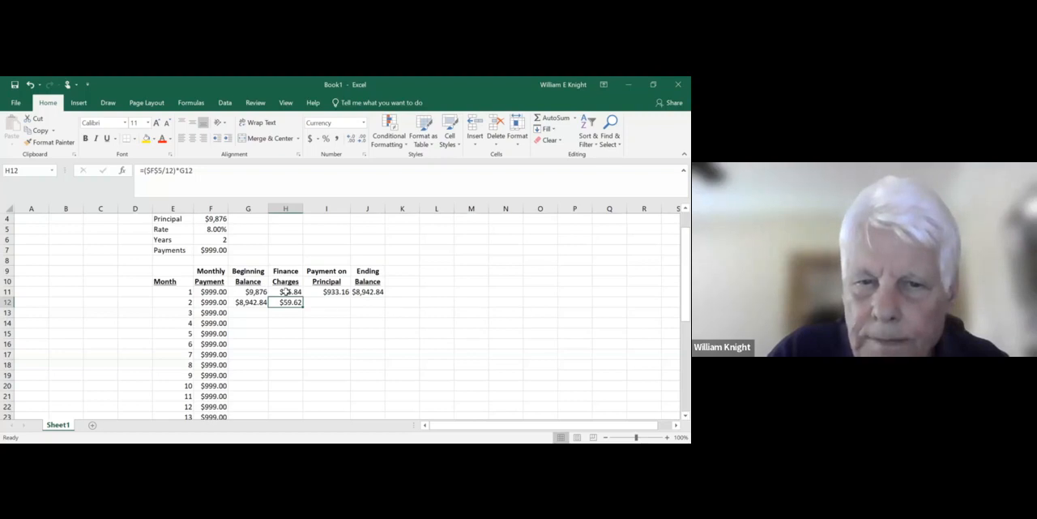
# - Copy the month 1 payment on principal formula from I11 to month 2 in I12
pyautogui.click(335, 293)
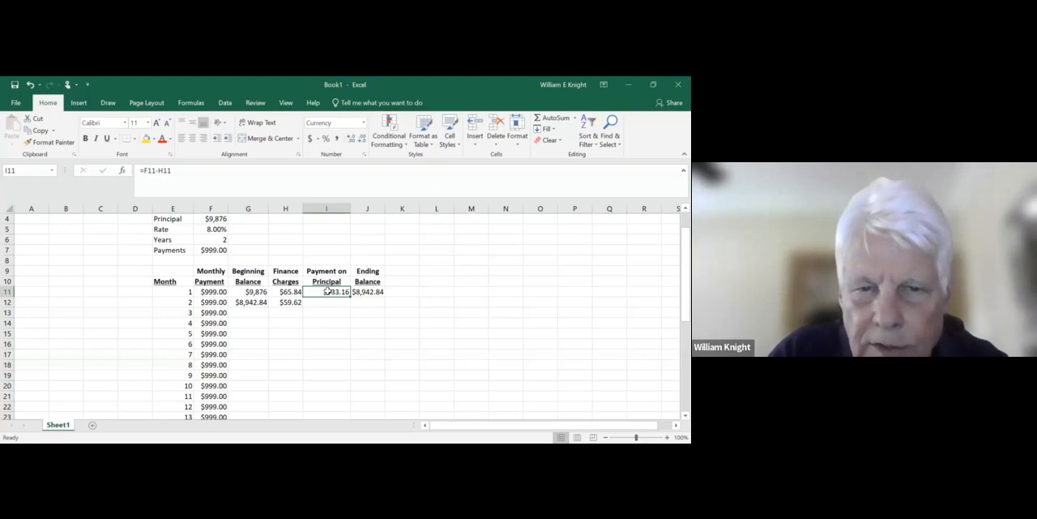
pyautogui.rightClick(338, 238)
pyautogui.click(346, 234)
pyautogui.click(326, 302)
pyautogui.press('Return')
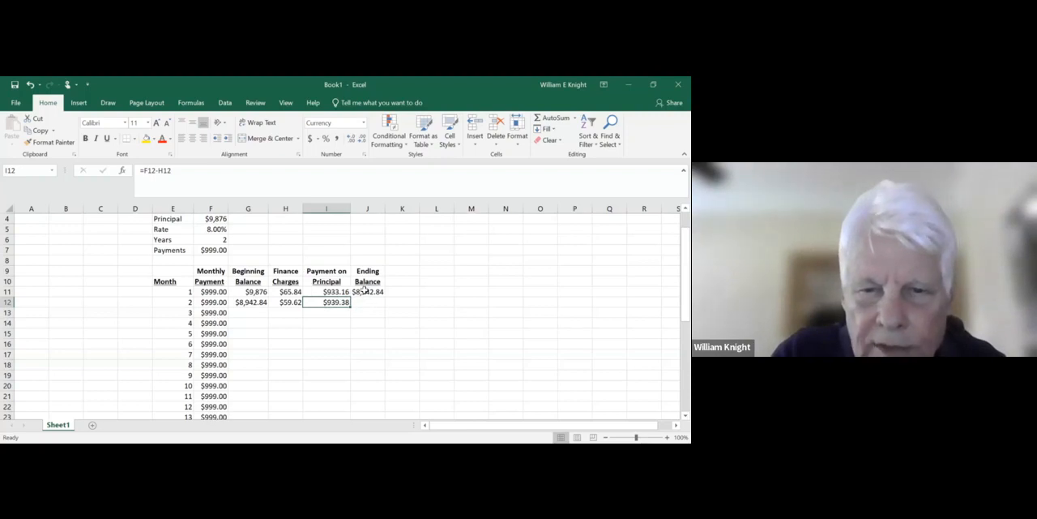
# - Copy the month 1 ending balance formula from J11 to month 2 in J12
pyautogui.click(365, 292)
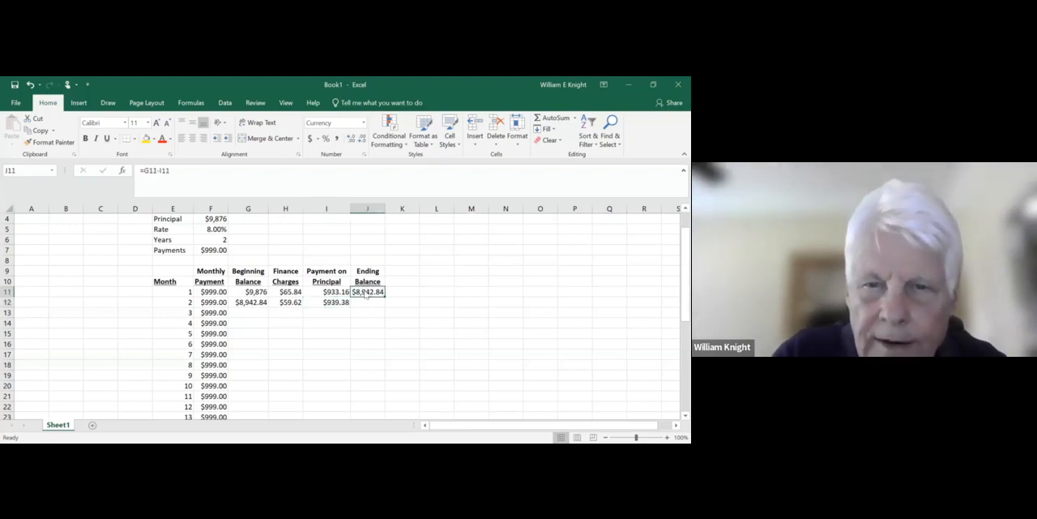
pyautogui.rightClick(366, 295)
pyautogui.click(388, 233)
pyautogui.click(368, 301)
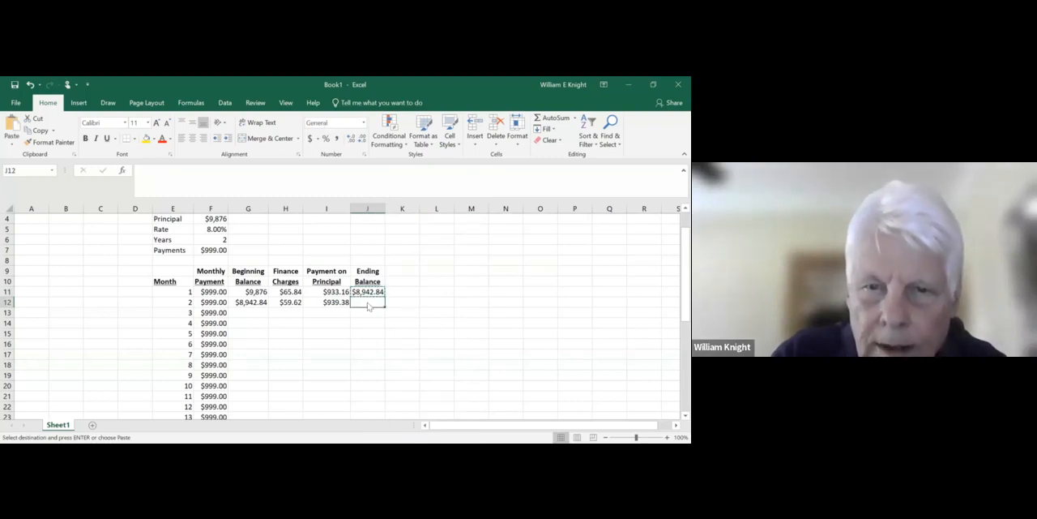
pyautogui.rightClick(394, 261)
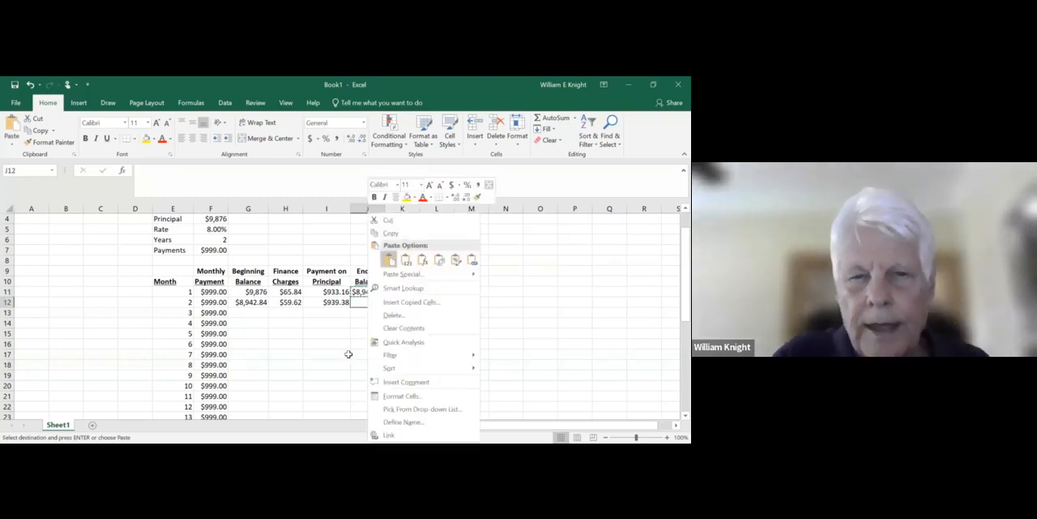
pyautogui.click(395, 261)
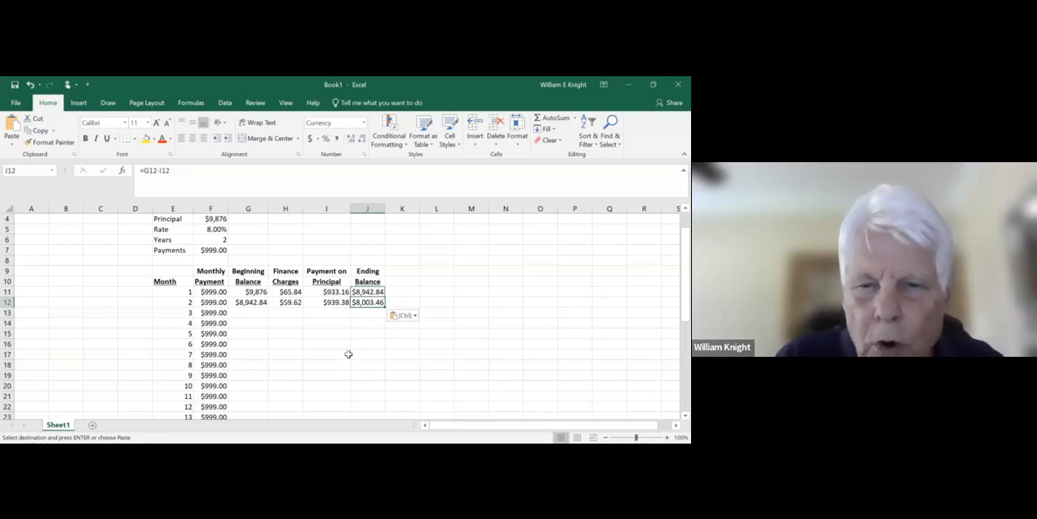
pyautogui.press('Left')
pyautogui.press('Left')
pyautogui.press('Left')
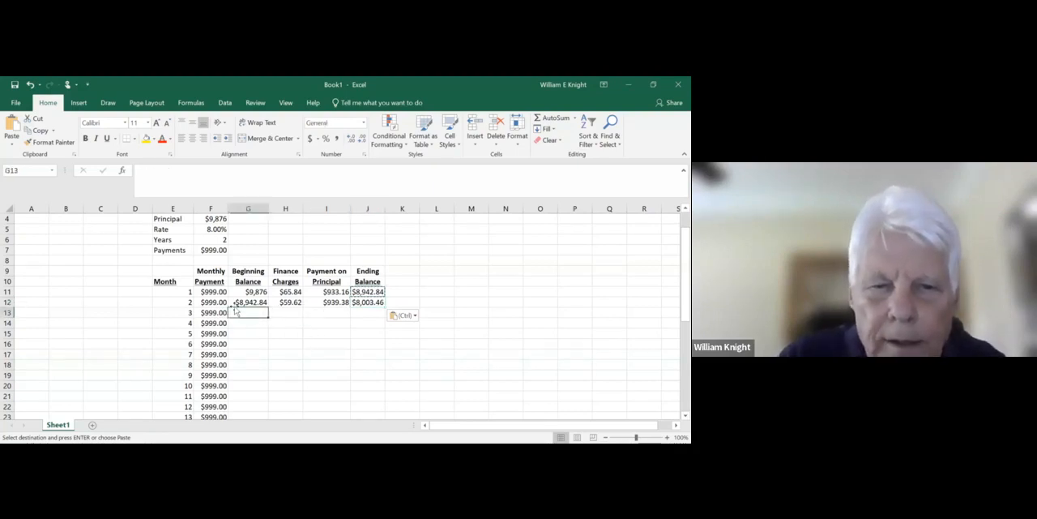
pyautogui.moveTo(240, 302); pyautogui.dragTo(362, 306)
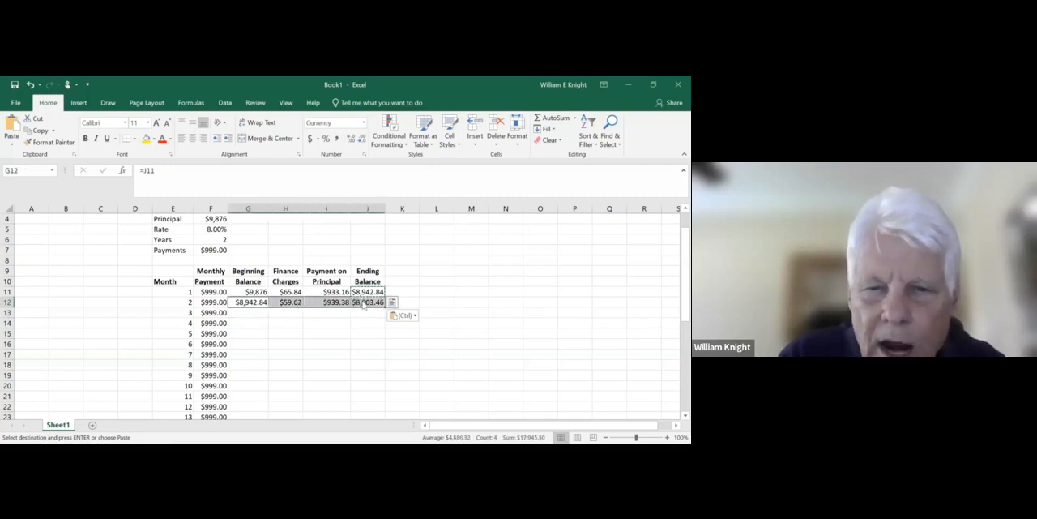
pyautogui.rightClick(362, 304)
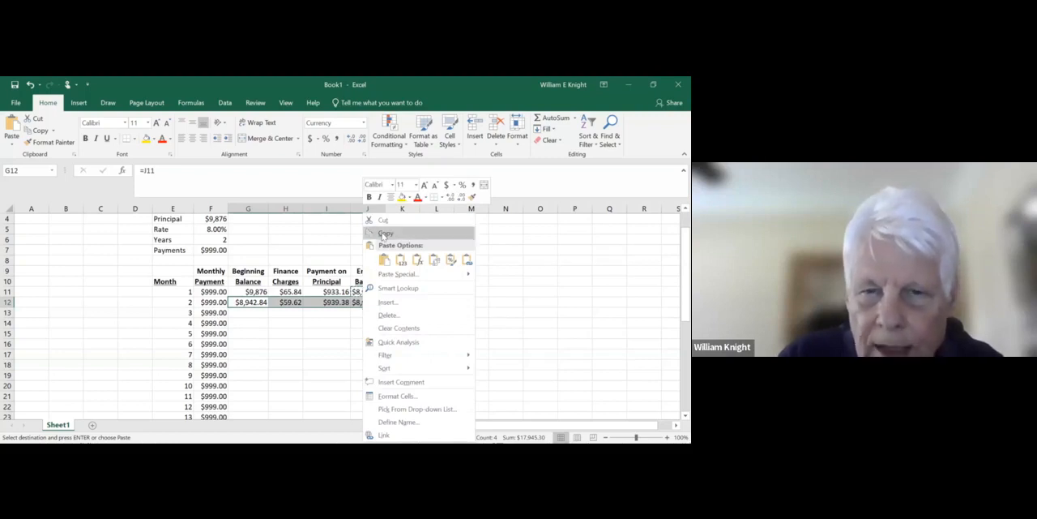
pyautogui.click(384, 234)
pyautogui.moveTo(243, 312); pyautogui.dragTo(242, 410)
pyautogui.moveTo(250, 371); pyautogui.dragTo(244, 382)
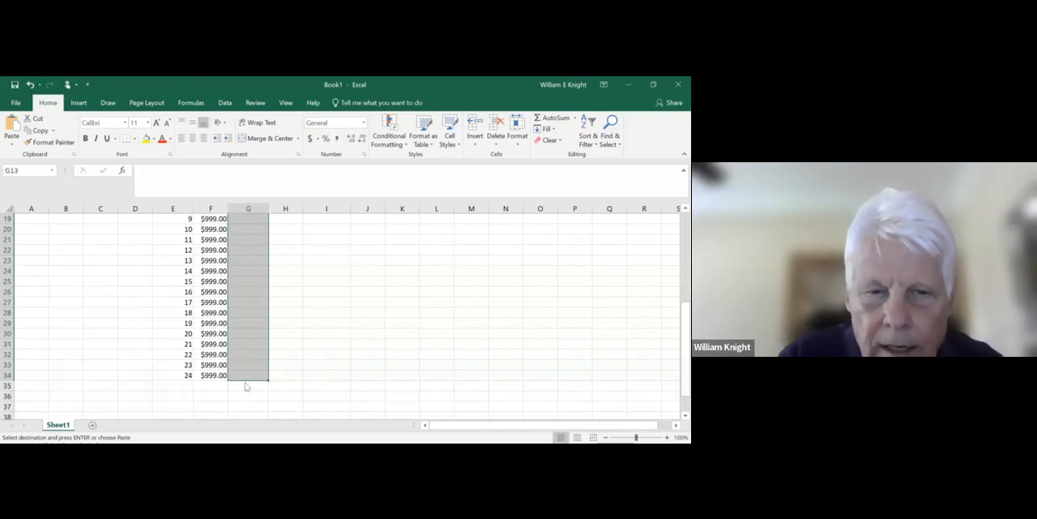
pyautogui.rightClick(245, 387)
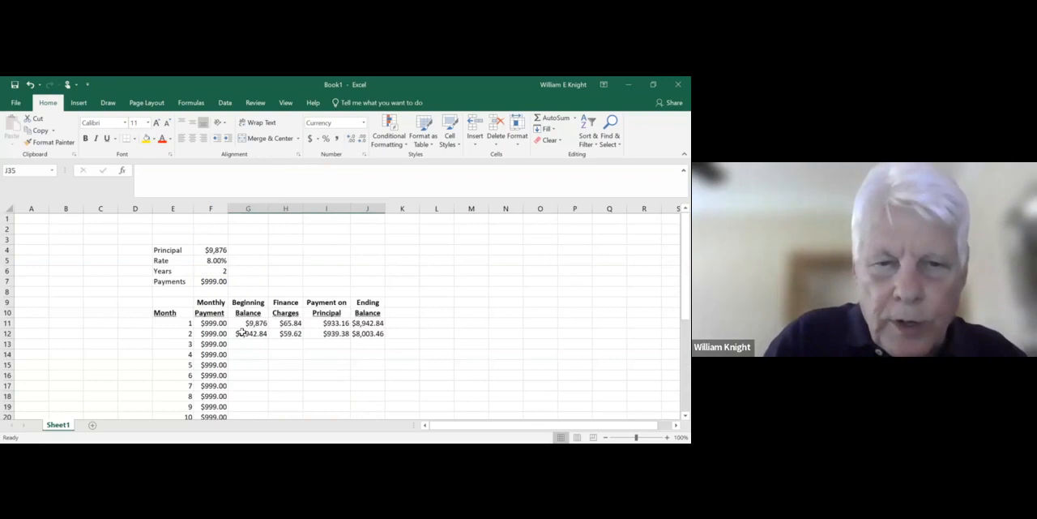
# - Copy the month 2 formulas in G12:J12 down through month 24 in row 34
pyautogui.moveTo(242, 333); pyautogui.dragTo(357, 334)
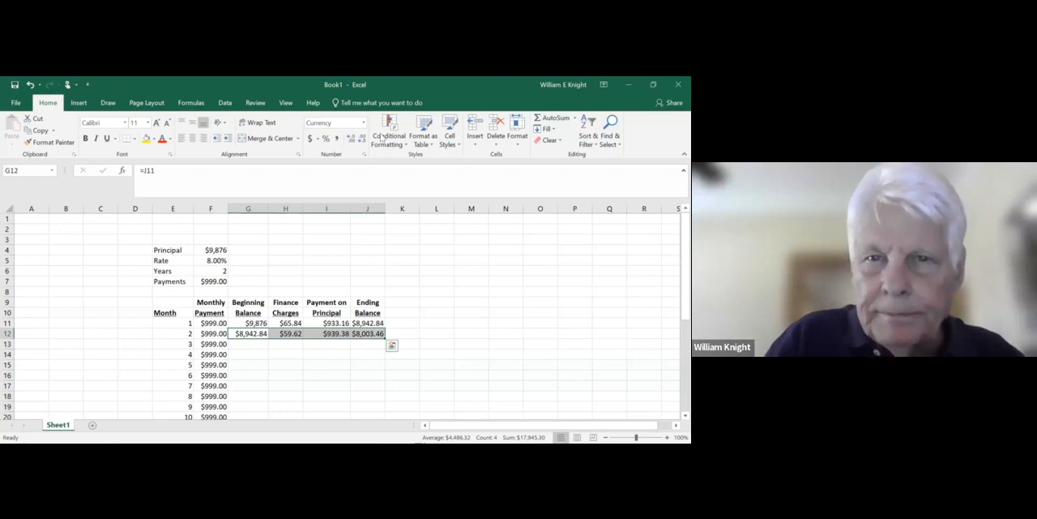
pyautogui.rightClick(358, 335)
pyautogui.click(382, 128)
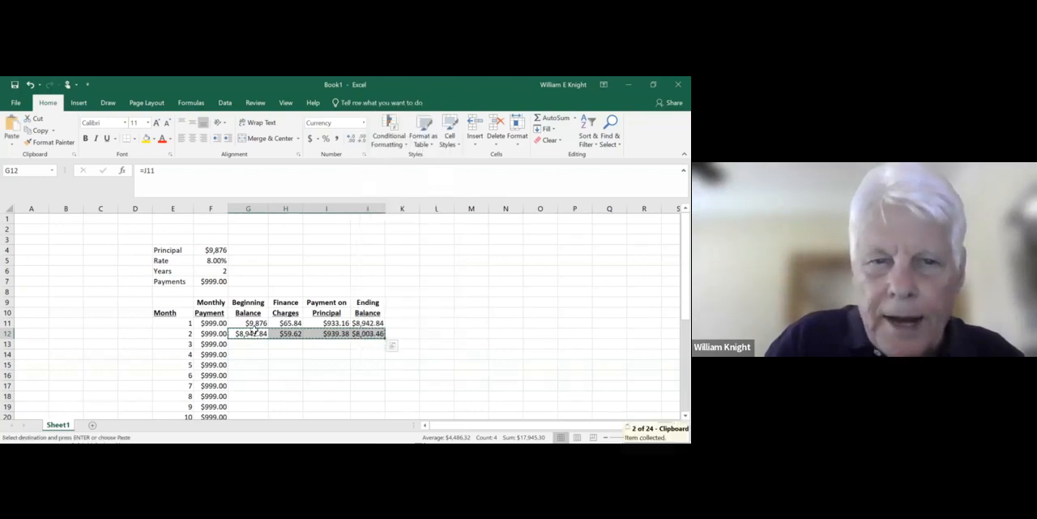
pyautogui.click(247, 344)
pyautogui.moveTo(247, 344); pyautogui.dragTo(243, 394)
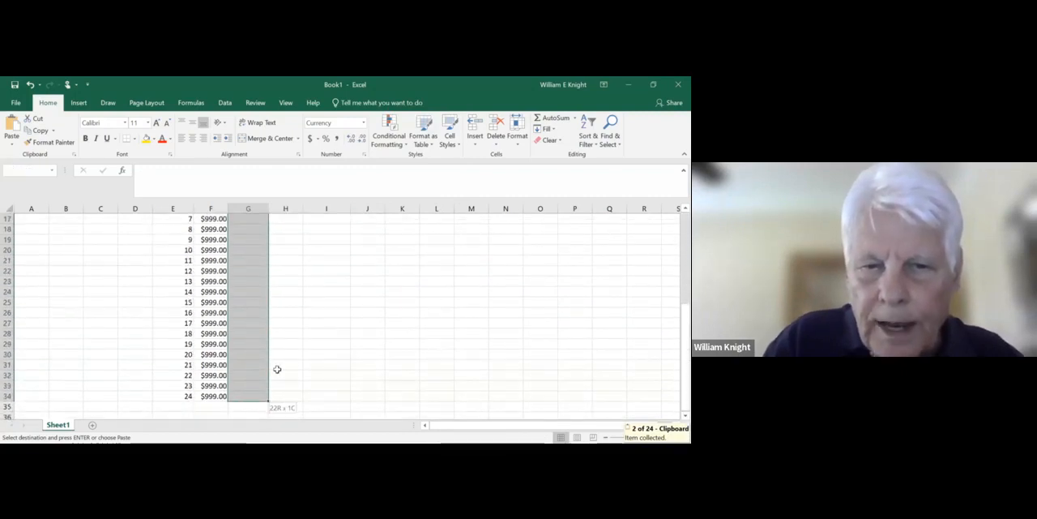
pyautogui.rightClick(239, 343)
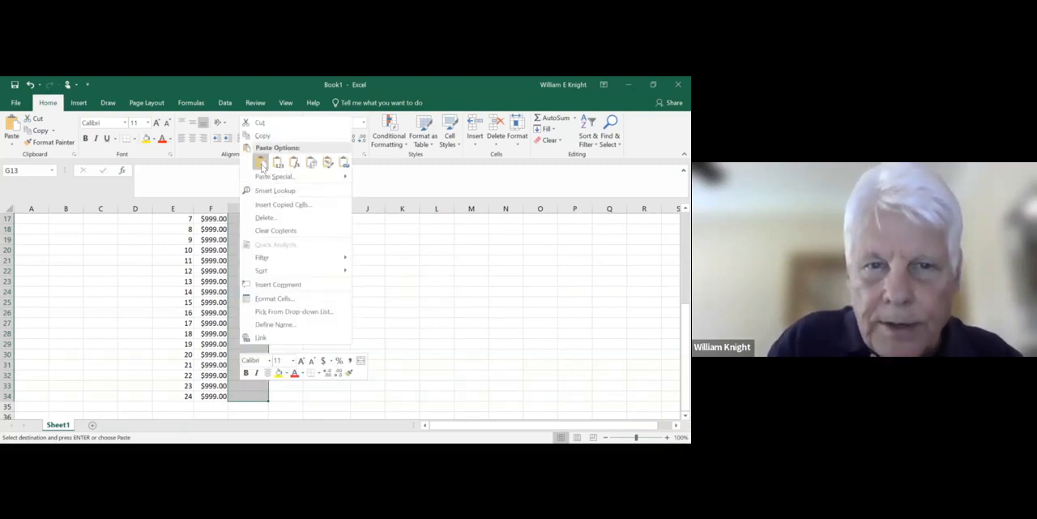
pyautogui.click(261, 162)
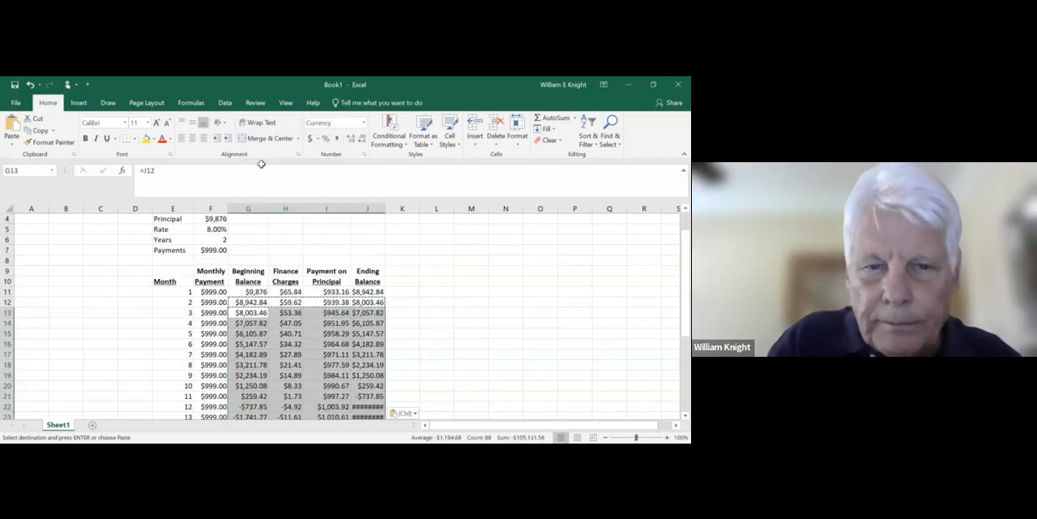
pyautogui.click(402, 271)
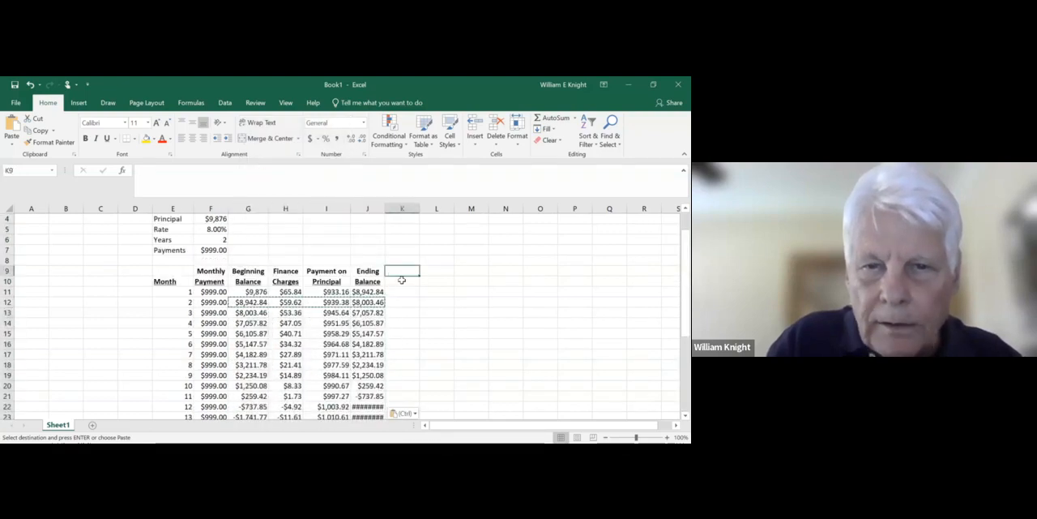
# - Widen the Ending Balance column J so its larger negative amounts fit
pyautogui.moveTo(675, 331); pyautogui.dragTo(676, 377)
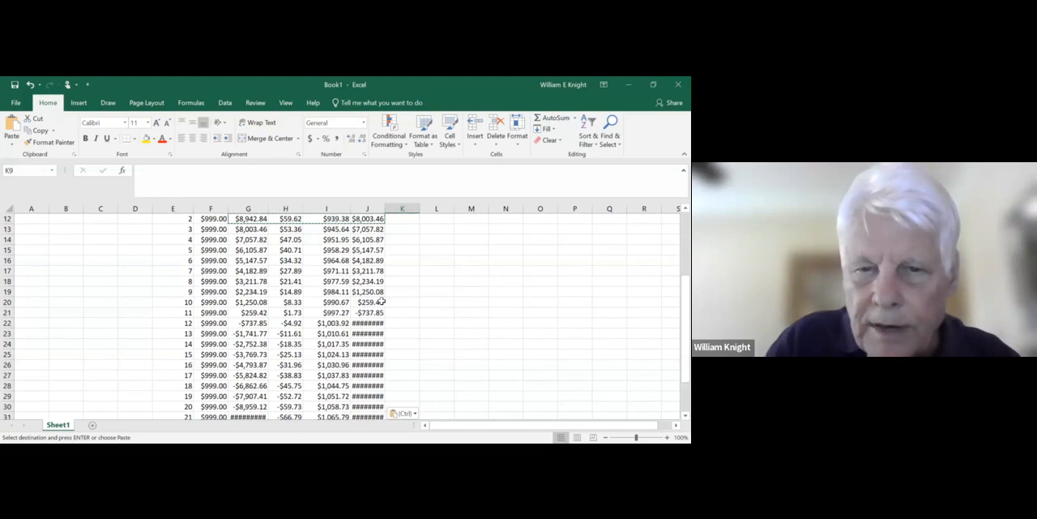
pyautogui.click(406, 278)
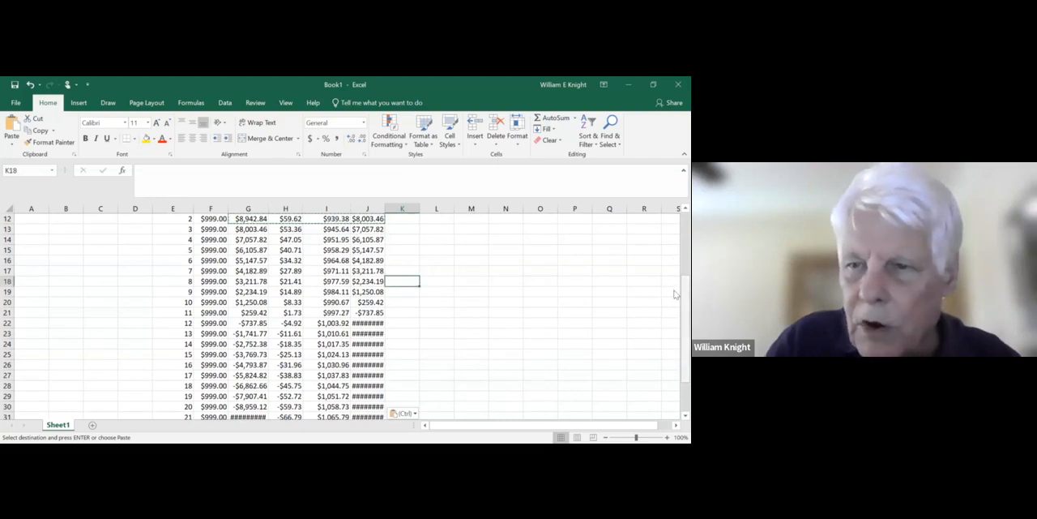
pyautogui.scroll(3, 675, 292)
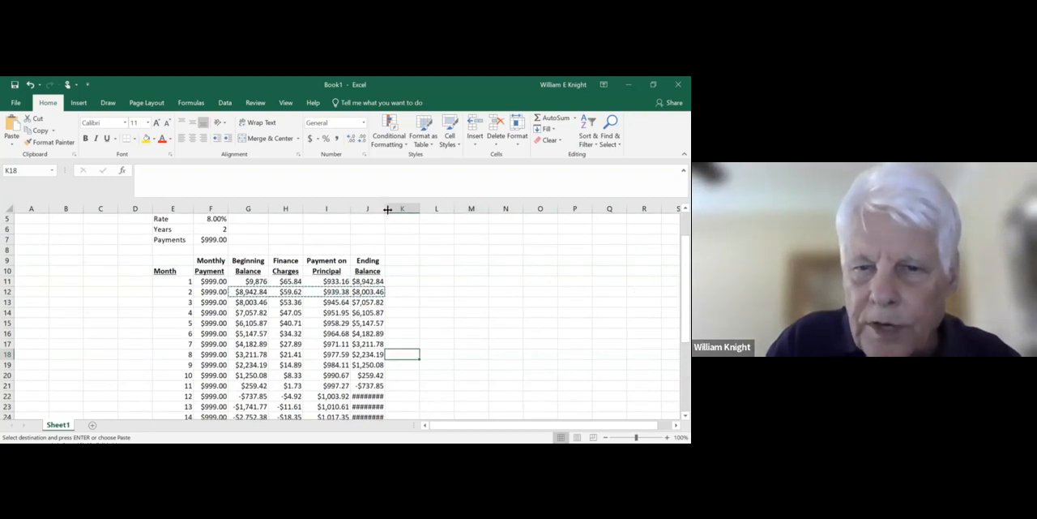
pyautogui.moveTo(385, 210); pyautogui.dragTo(403, 210)
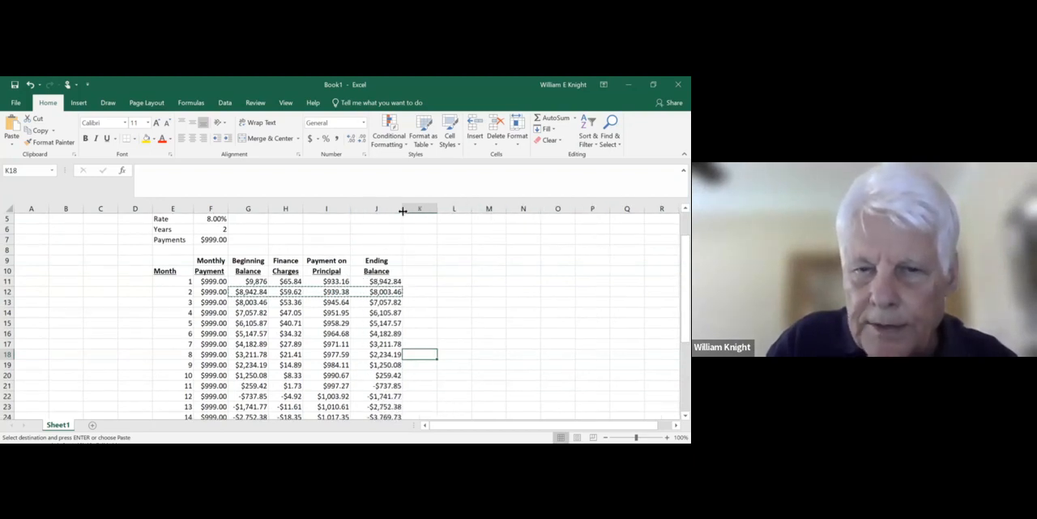
# - Enter a formula in J7 that links to the month 24 ending balance in J34
pyautogui.moveTo(675, 299); pyautogui.dragTo(675, 369)
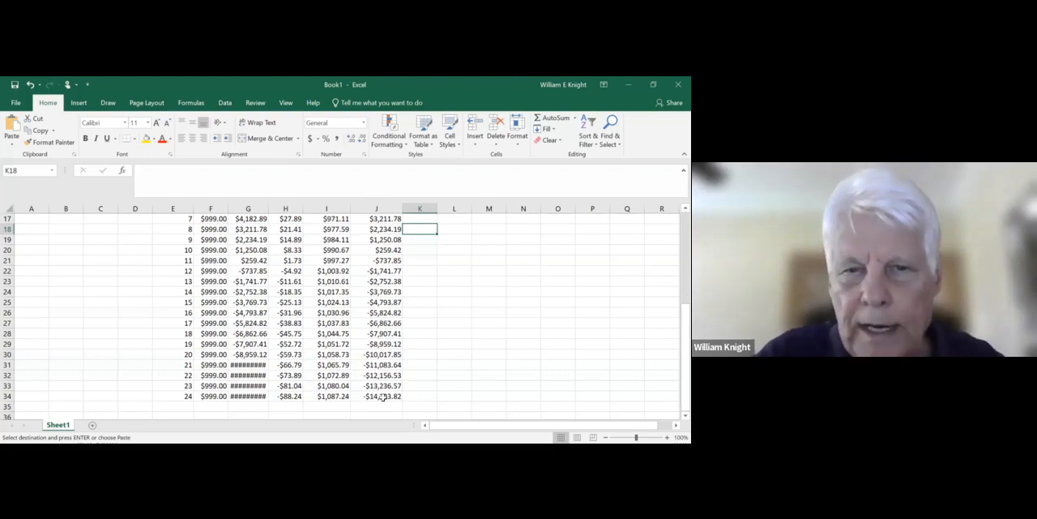
pyautogui.moveTo(675, 393); pyautogui.dragTo(669, 249)
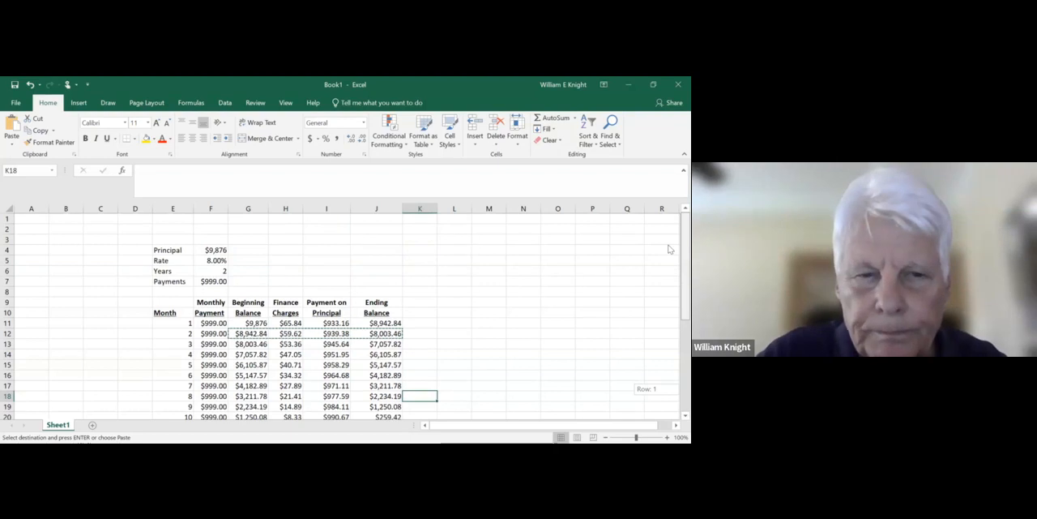
pyautogui.click(212, 281)
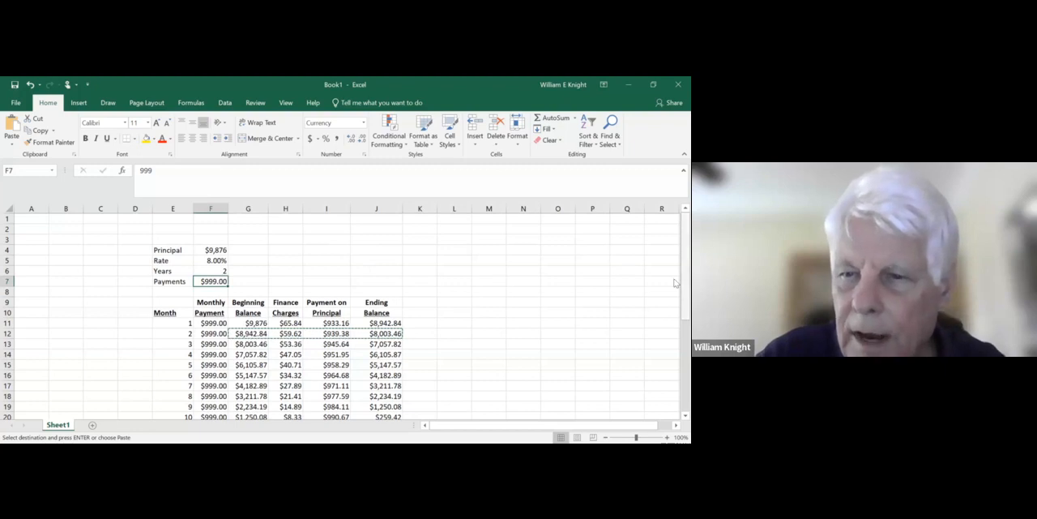
pyautogui.scroll(-5, 676, 333)
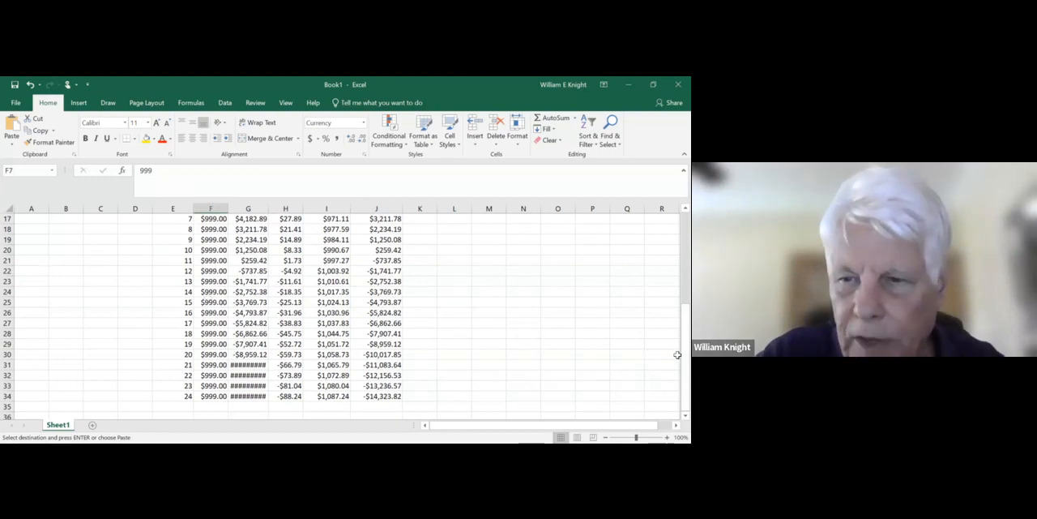
pyautogui.moveTo(676, 363); pyautogui.dragTo(676, 283)
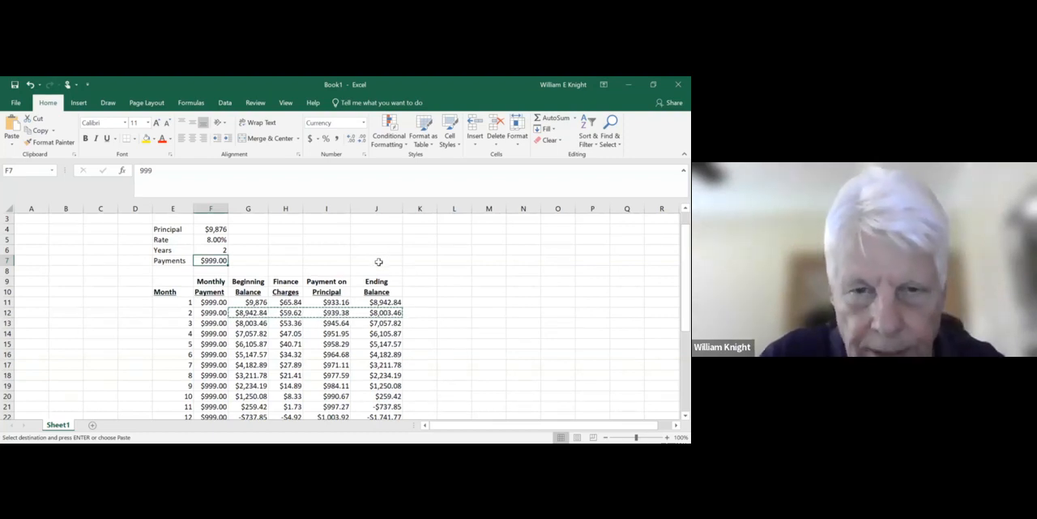
pyautogui.click(378, 261)
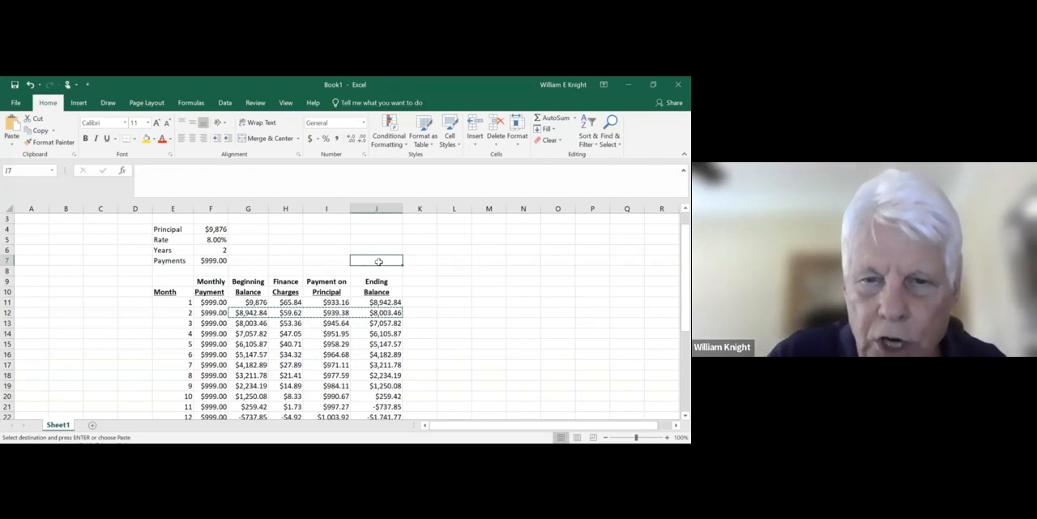
pyautogui.write('=')
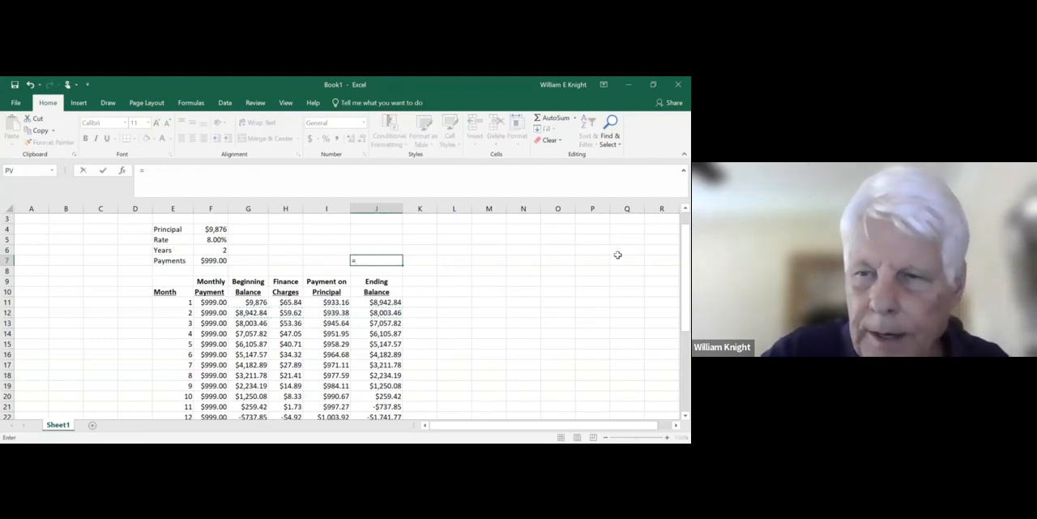
pyautogui.scroll(-5, 675, 273)
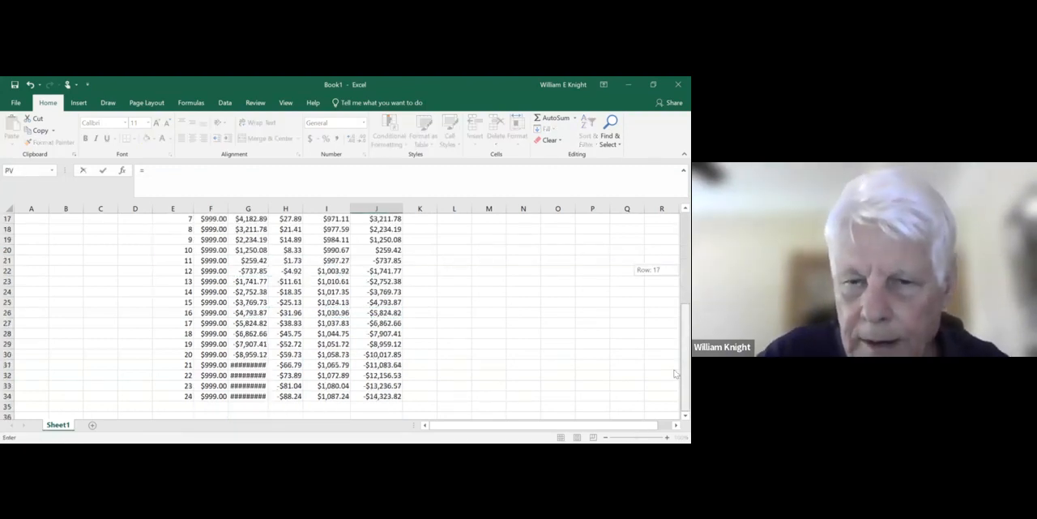
pyautogui.click(378, 397)
pyautogui.press('Return')
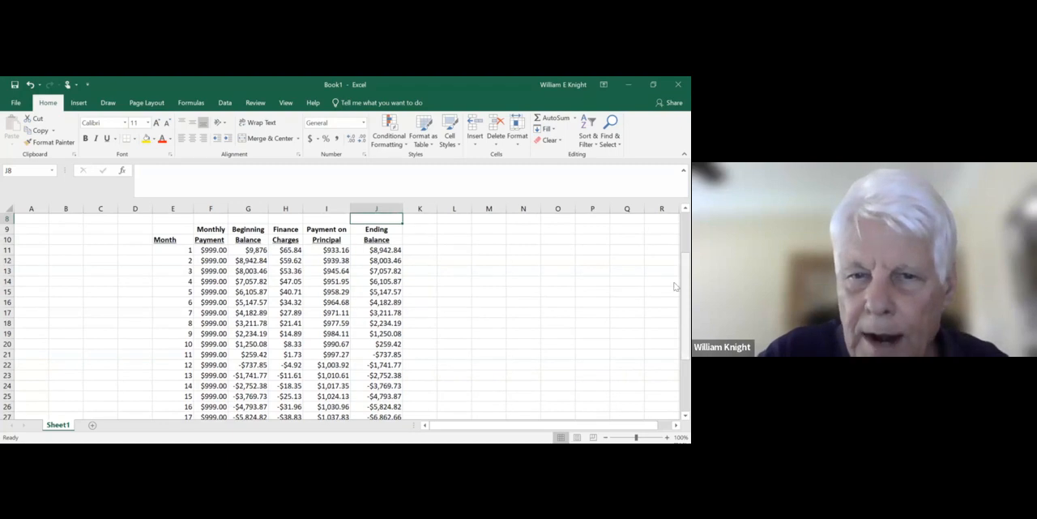
pyautogui.scroll(2, 675, 286)
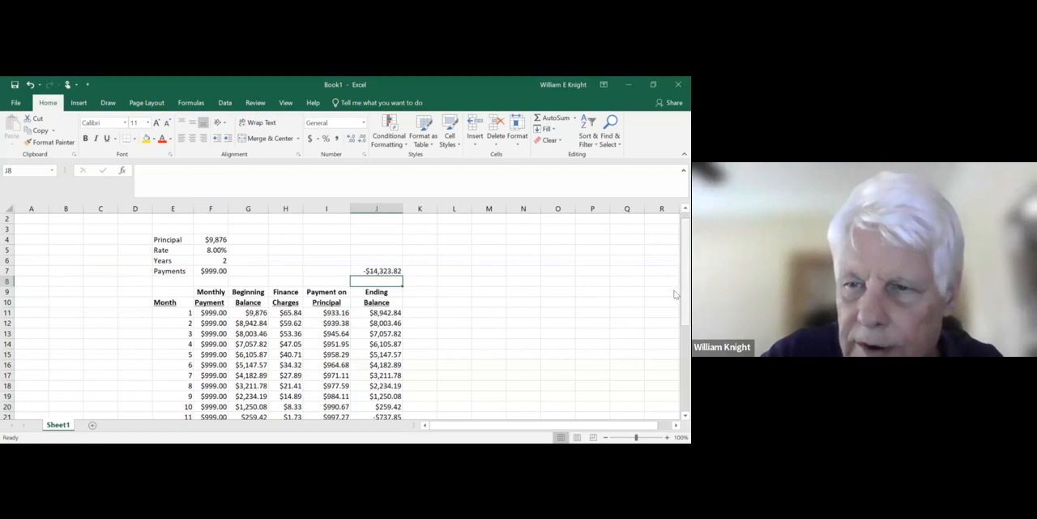
# - Try a monthly payment of 500 in F7 and check its effect on the linked ending balance in J7
pyautogui.moveTo(685, 295); pyautogui.dragTo(676, 404)
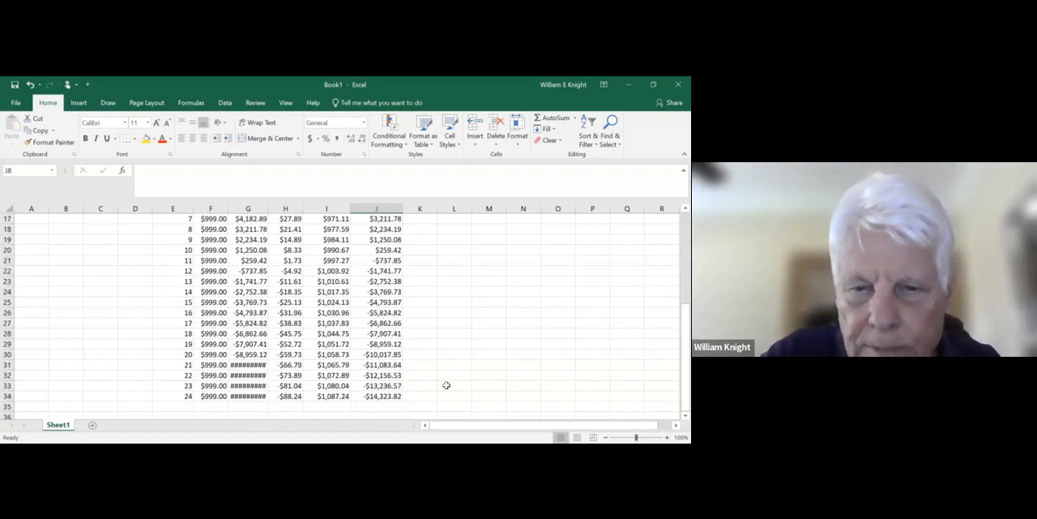
pyautogui.scroll(5, 656, 389)
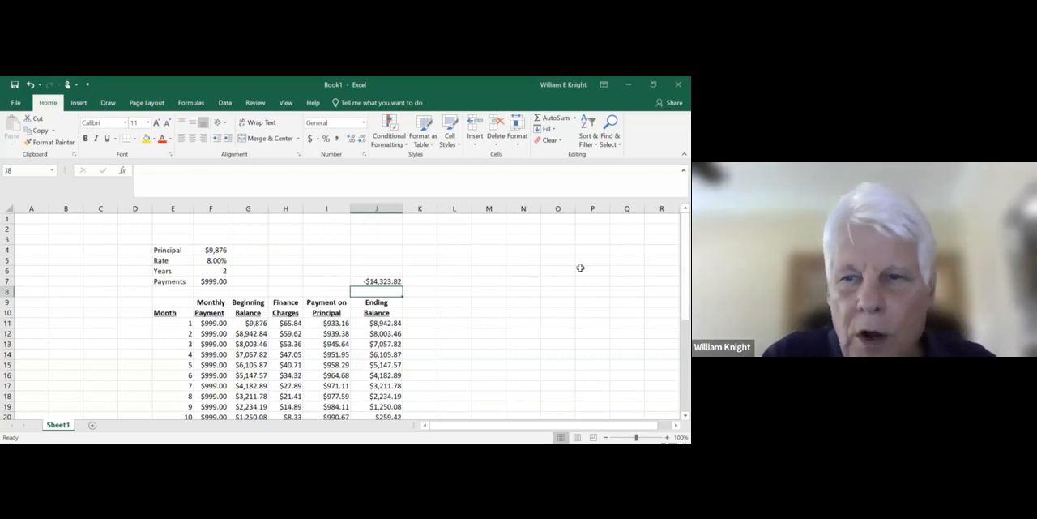
pyautogui.scroll(-5, 675, 389)
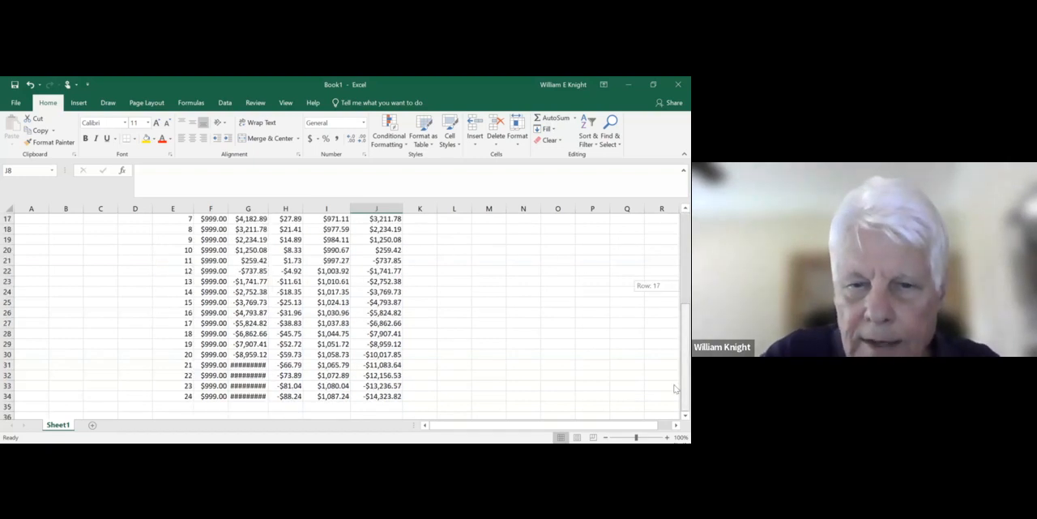
pyautogui.click(379, 395)
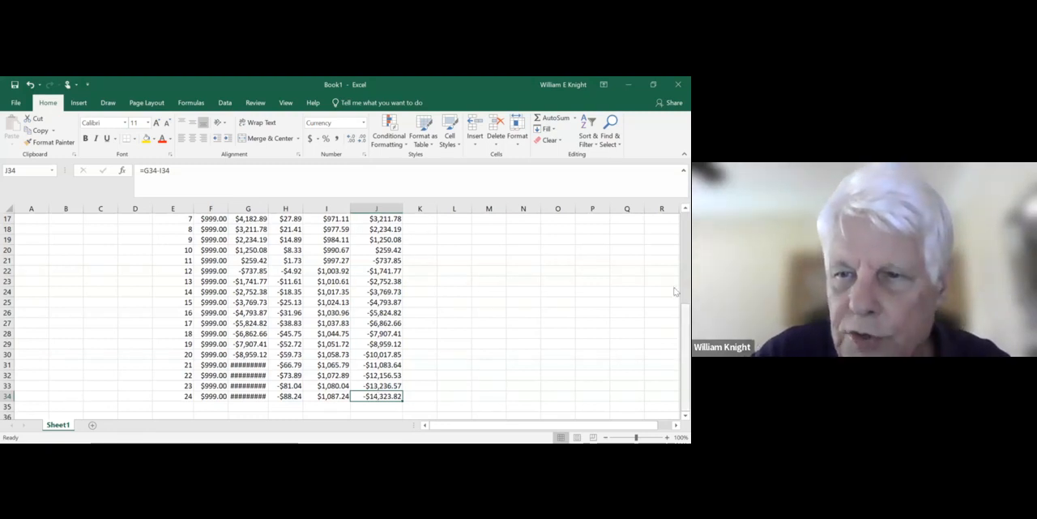
pyautogui.scroll(5, 677, 292)
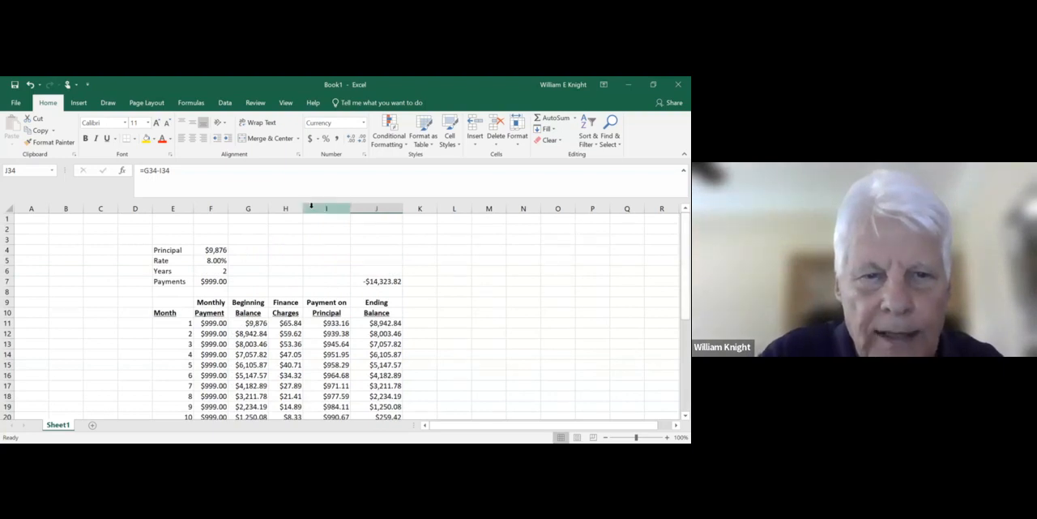
pyautogui.click(208, 281)
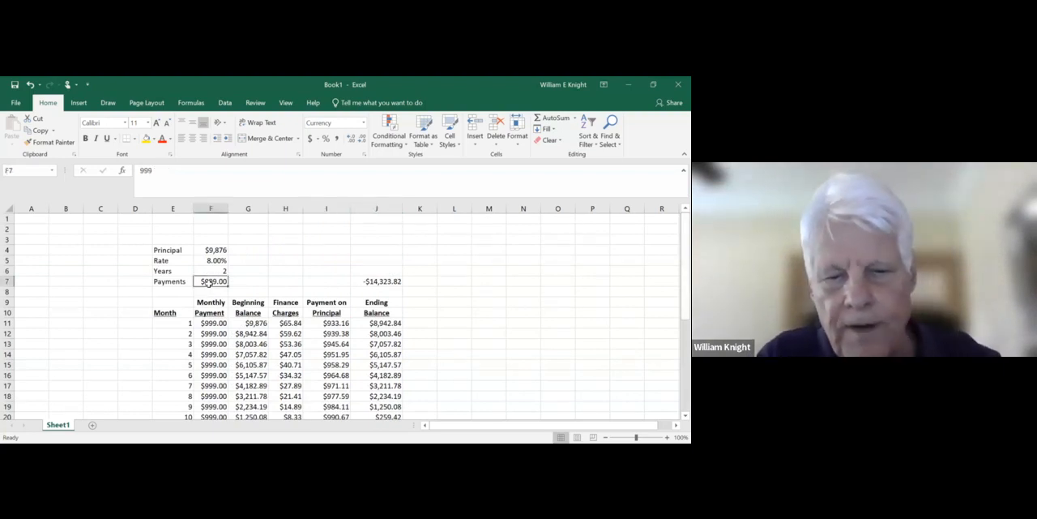
pyautogui.write('500')
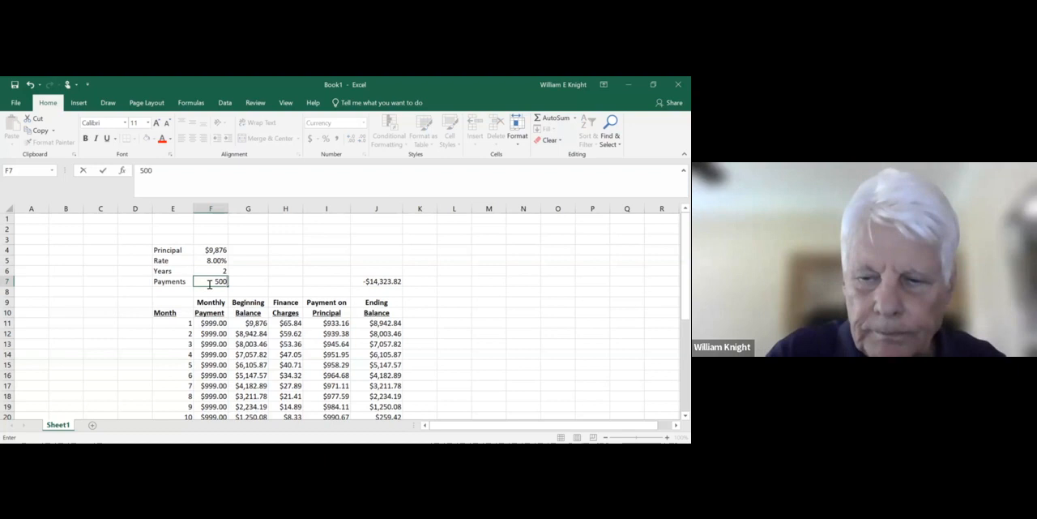
pyautogui.press('Return')
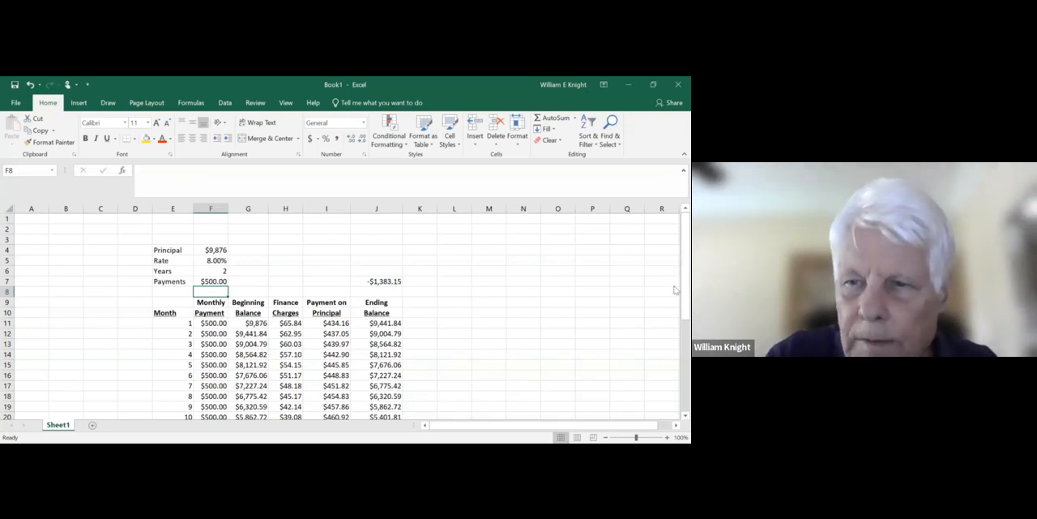
pyautogui.moveTo(675, 298); pyautogui.dragTo(675, 270)
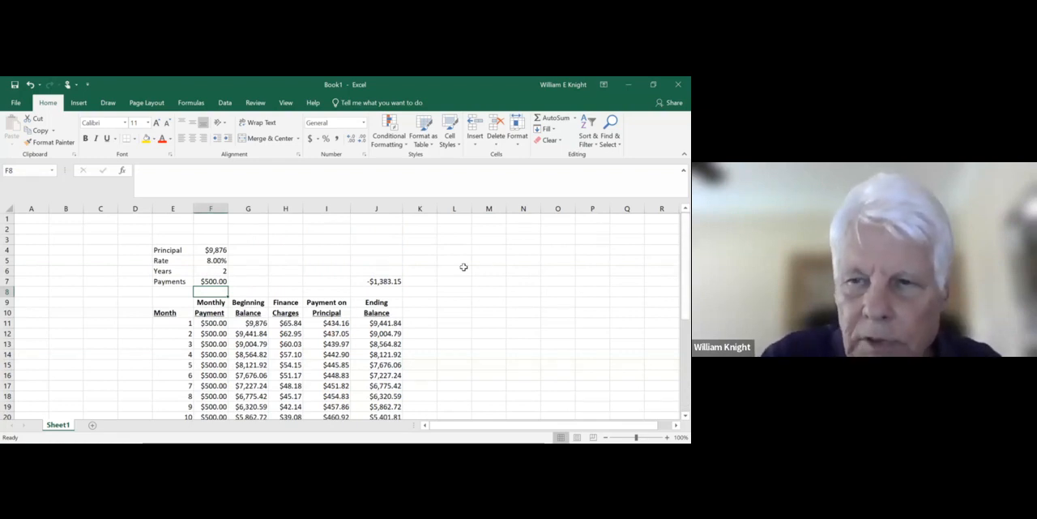
# - Try monthly payments of 400 and 450 in F7, comparing the final ending balance in J7 for each
pyautogui.click(209, 281)
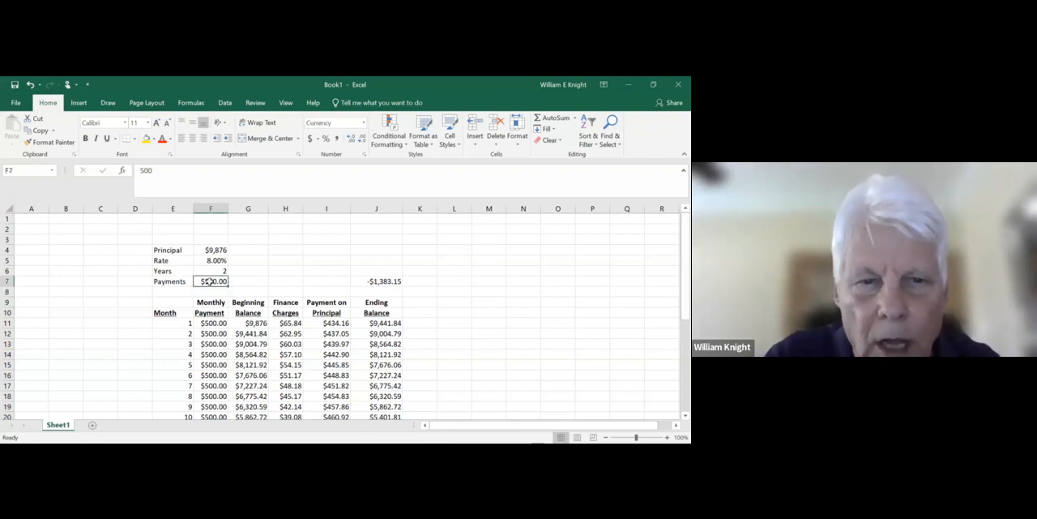
pyautogui.write('400')
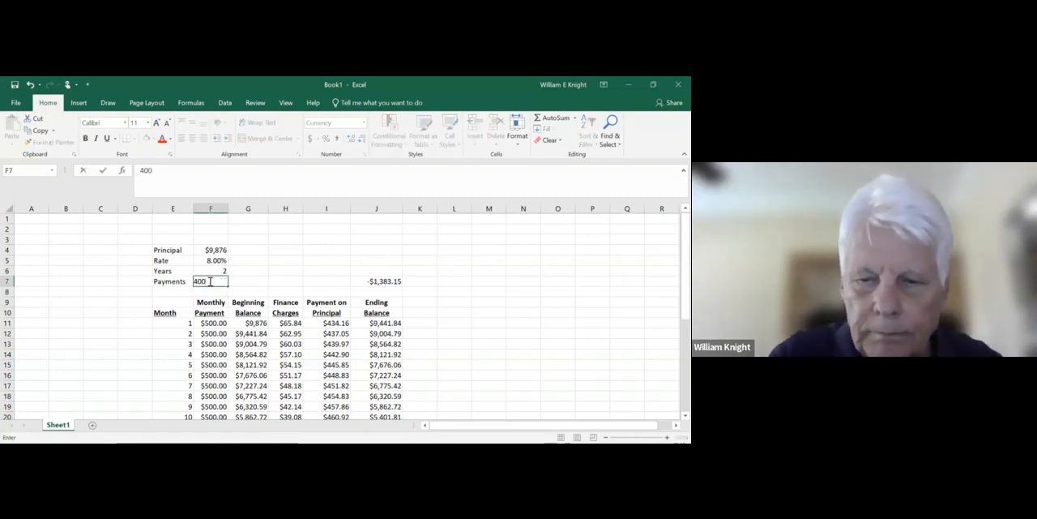
pyautogui.press('Return')
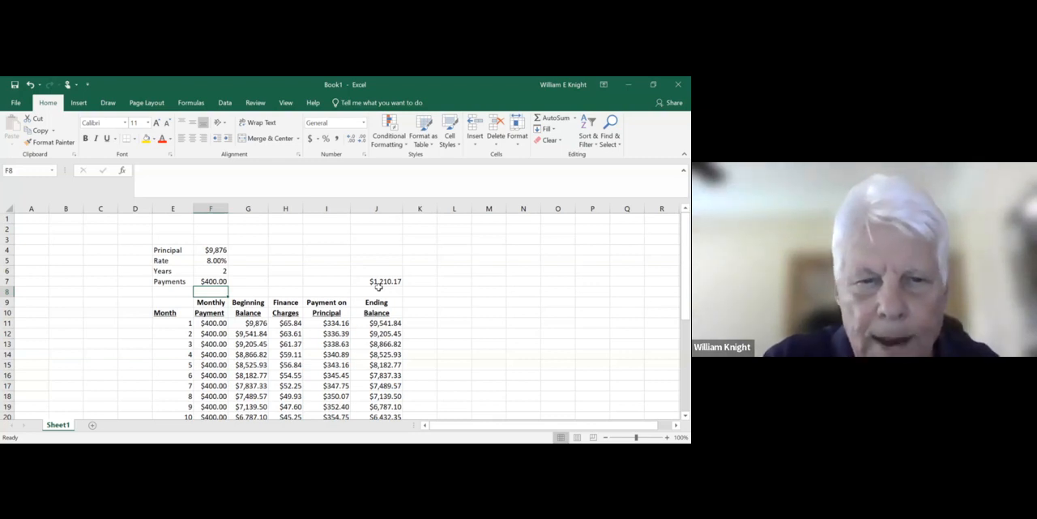
pyautogui.click(212, 281)
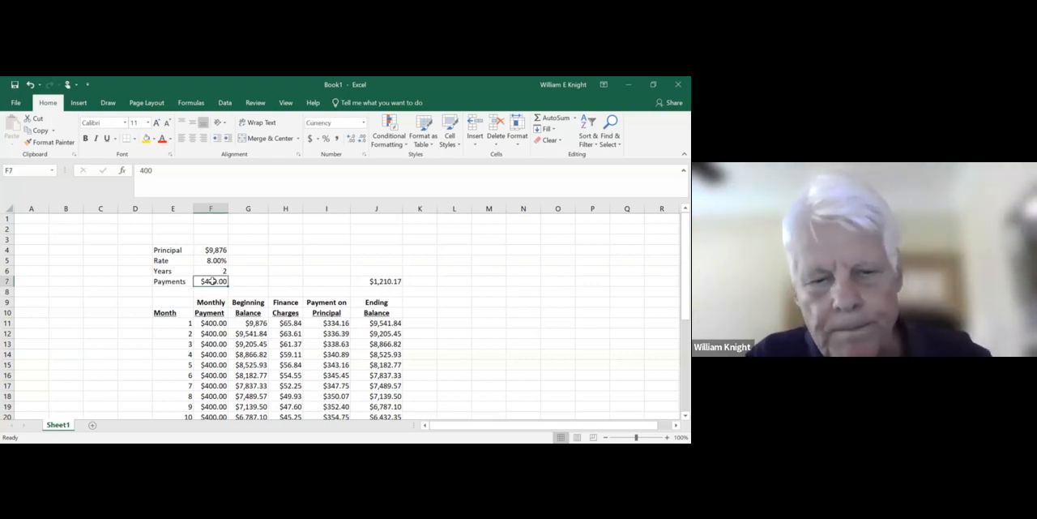
pyautogui.write('450')
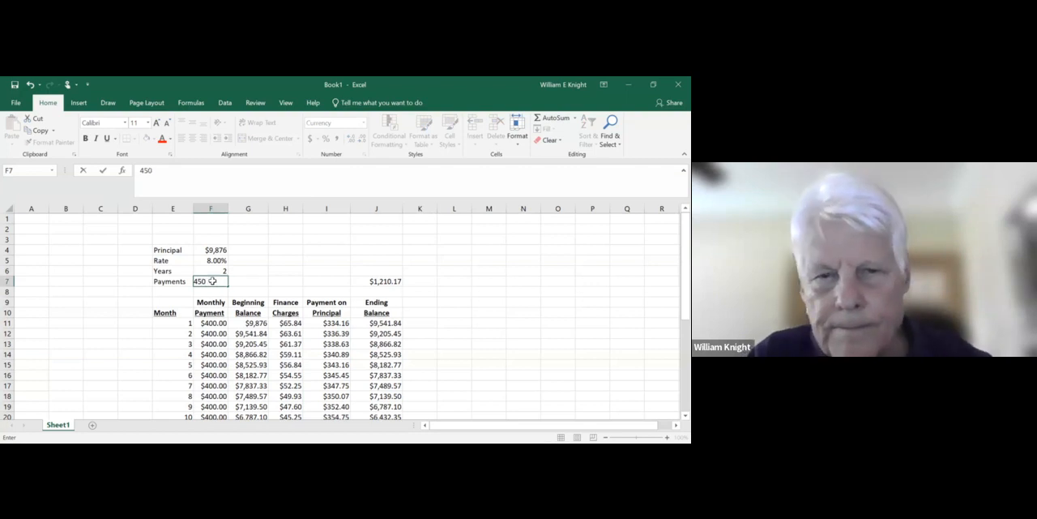
pyautogui.press('Return')
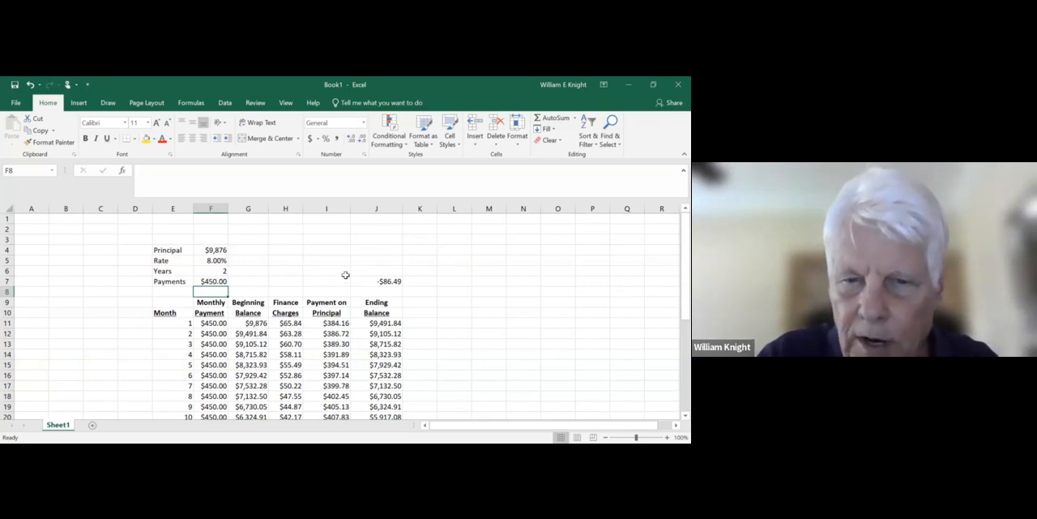
# - Try monthly payments of 440 and 445 in F7 to bring the final ending balance in J7 closer to zero
pyautogui.click(219, 282)
pyautogui.write('440')
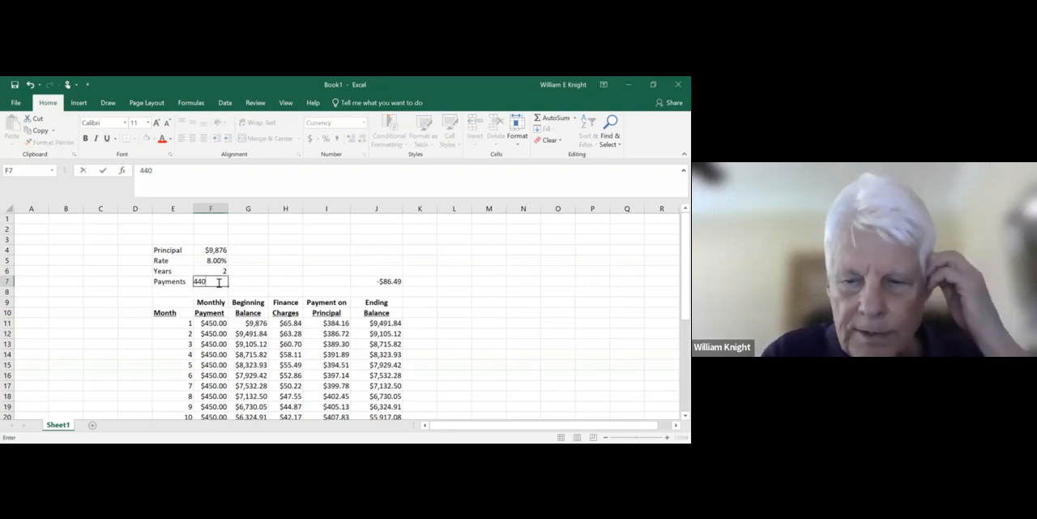
pyautogui.press('Return')
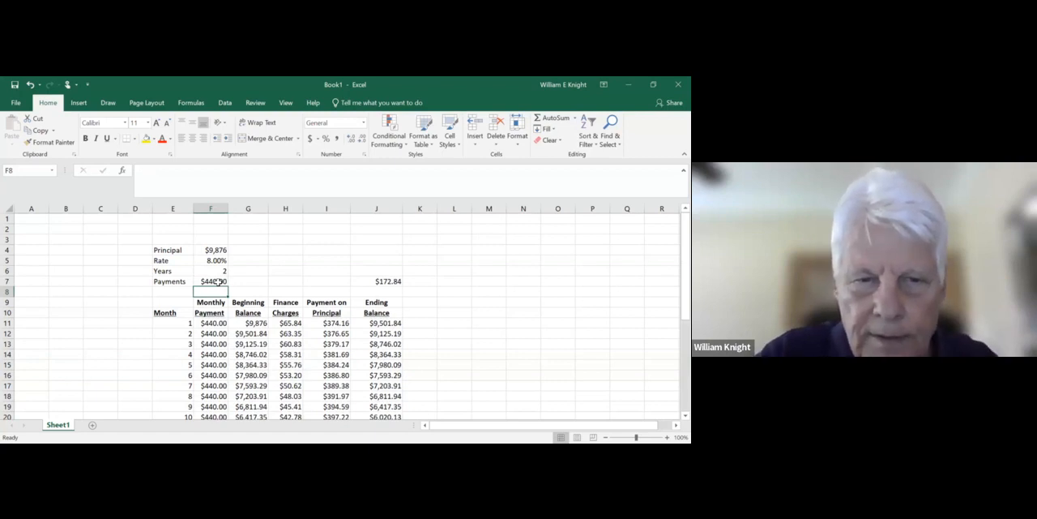
pyautogui.click(218, 282)
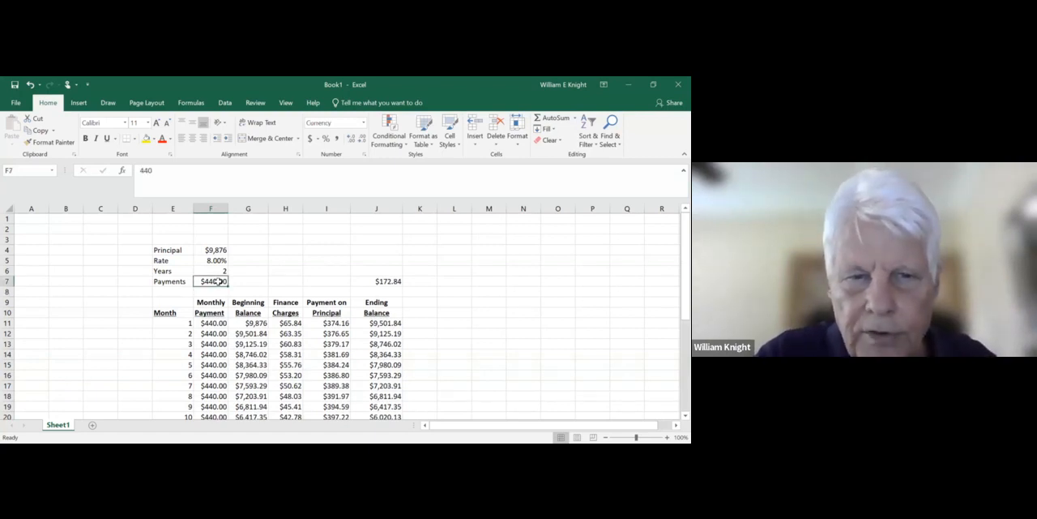
pyautogui.write('445')
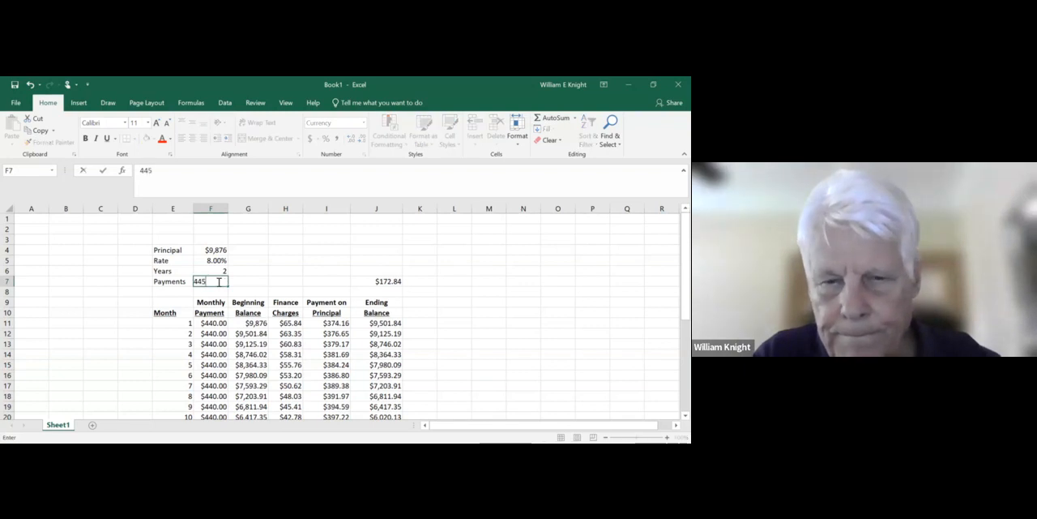
pyautogui.press('Return')
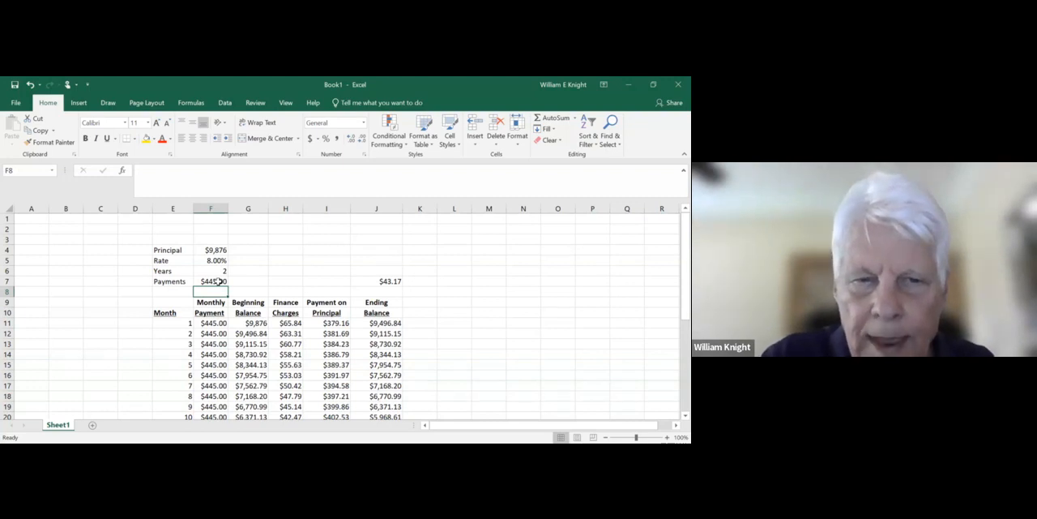
# - Try a monthly payment of 446 in F7
pyautogui.click(215, 281)
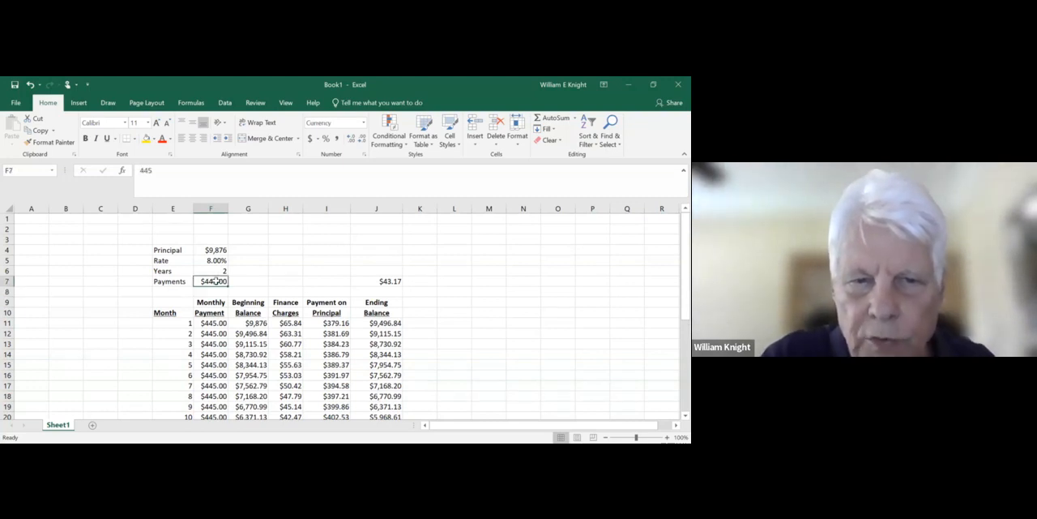
pyautogui.write('446')
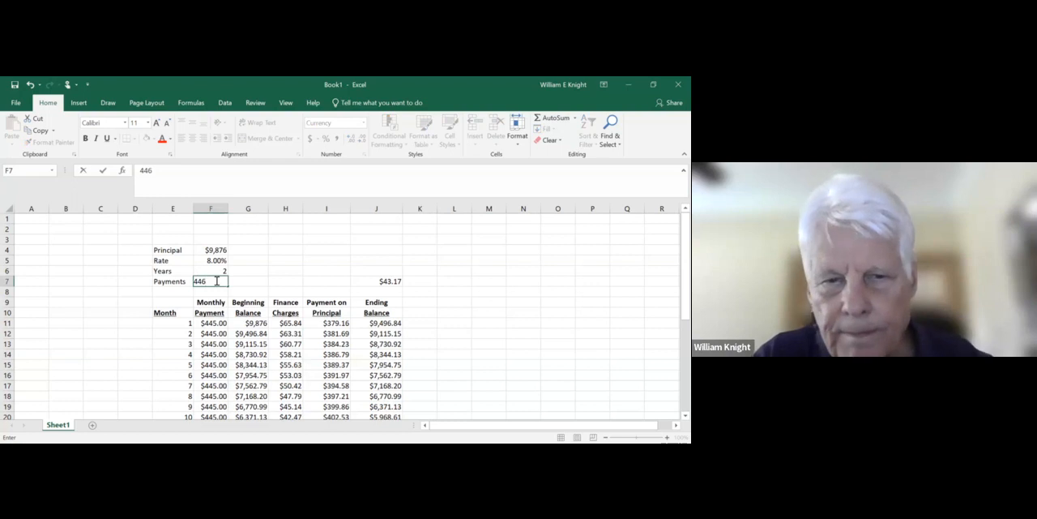
pyautogui.press('Return')
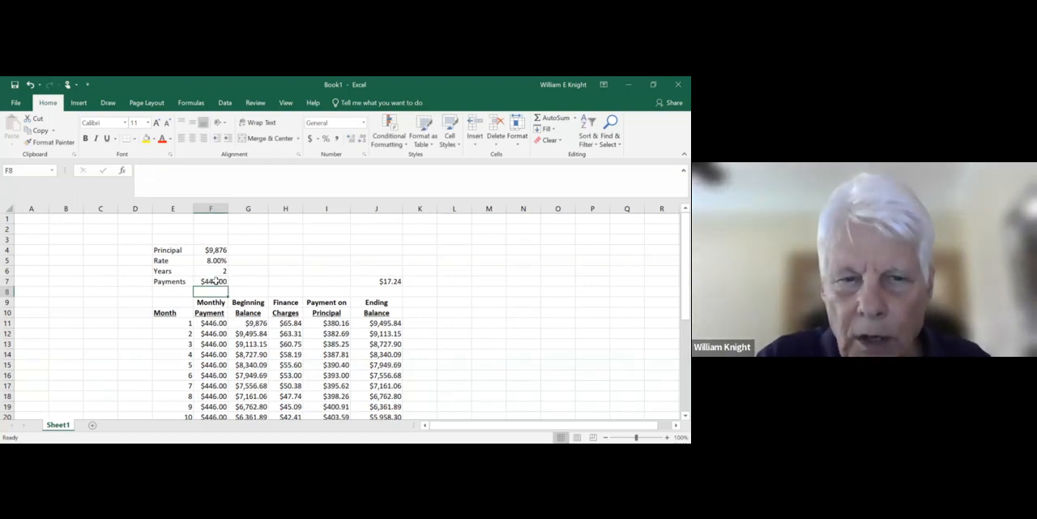
# - Try monthly payments of 447 and 446.5 in F7, comparing the final ending balance in J7 for each
pyautogui.click(215, 280)
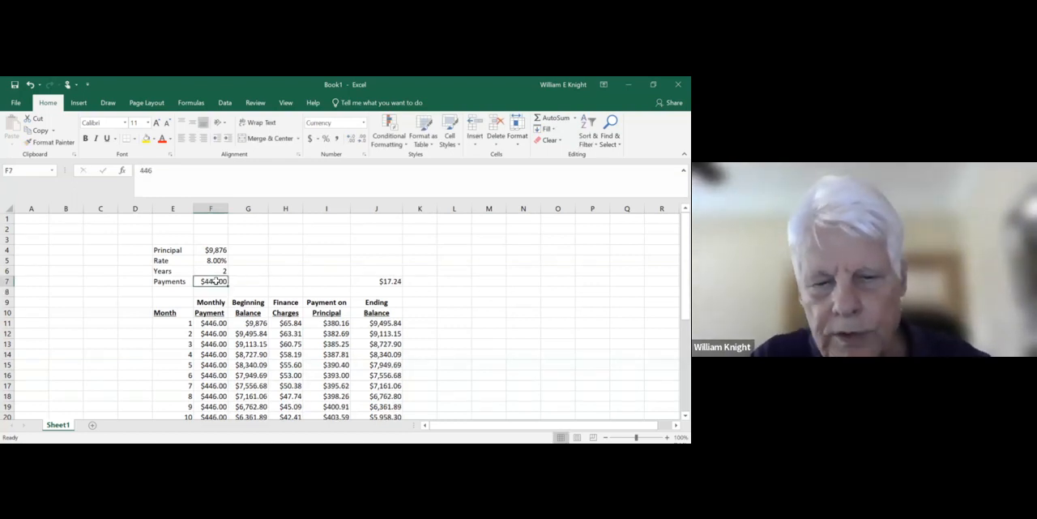
pyautogui.write('447')
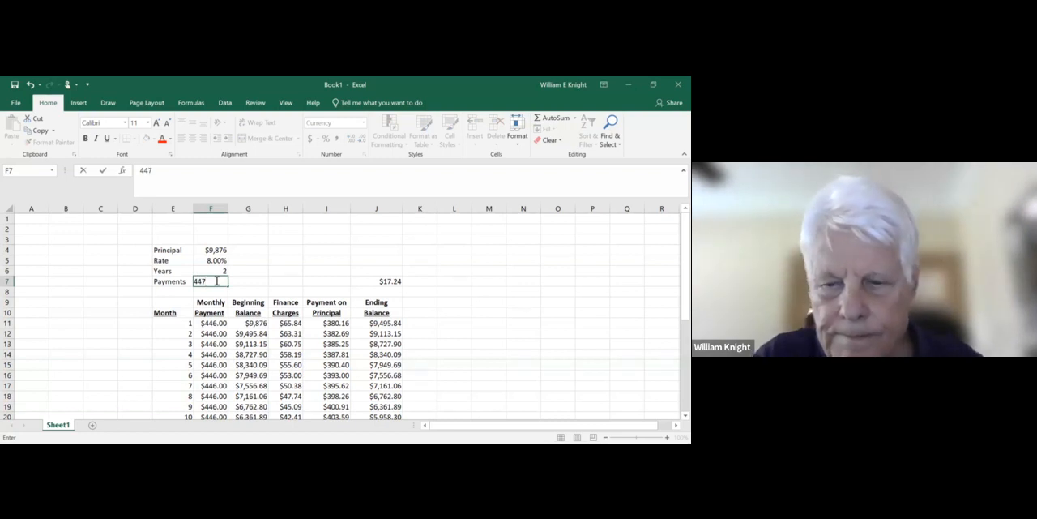
pyautogui.press('Return')
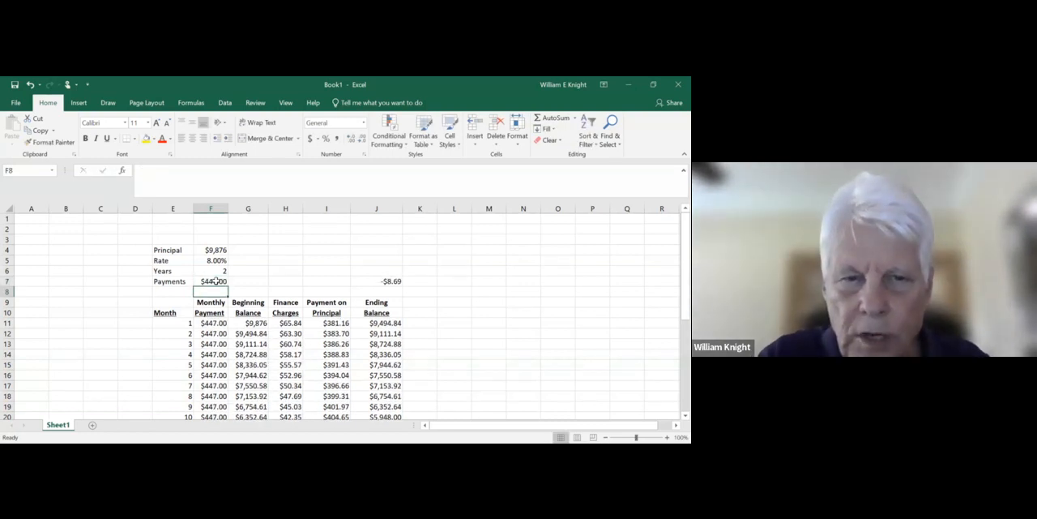
pyautogui.click(215, 281)
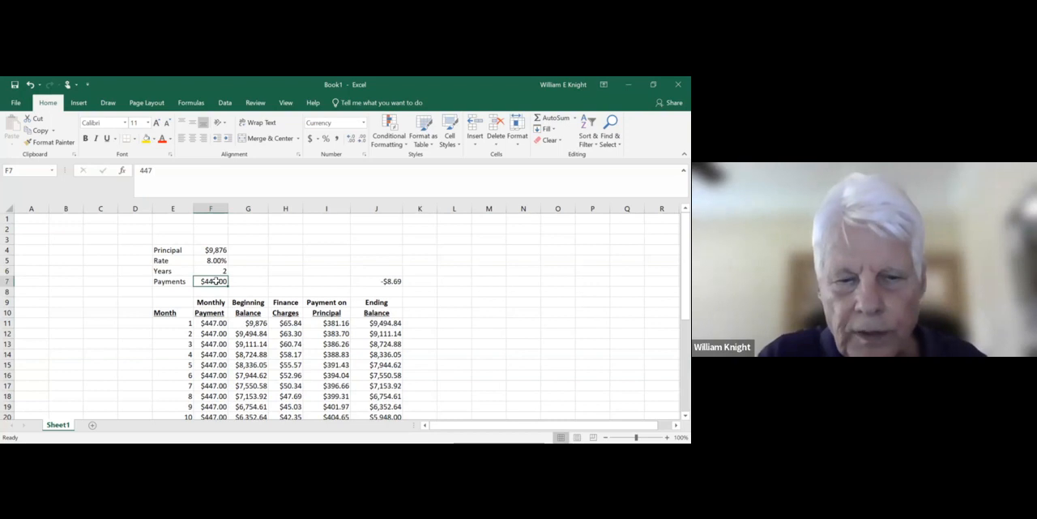
pyautogui.write('446.5')
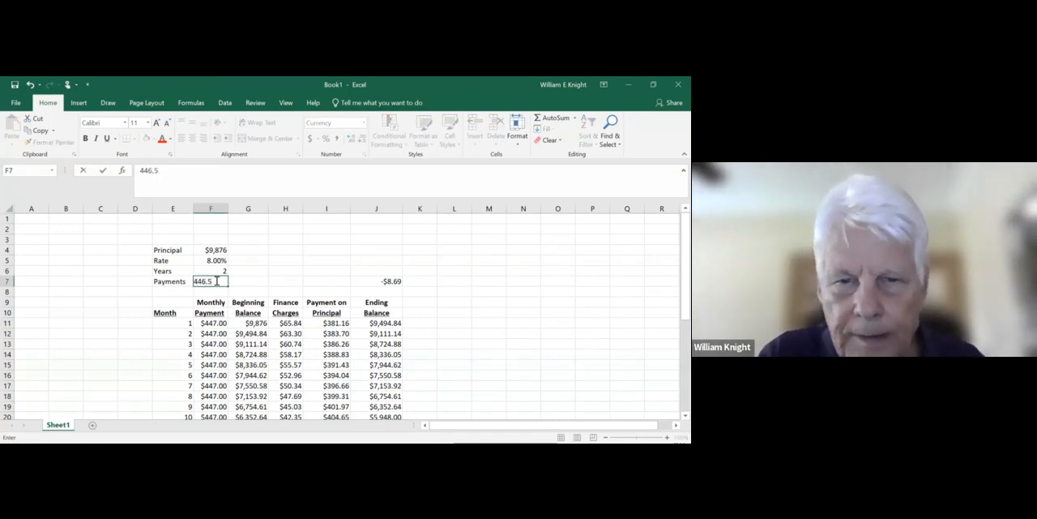
pyautogui.press('Return')
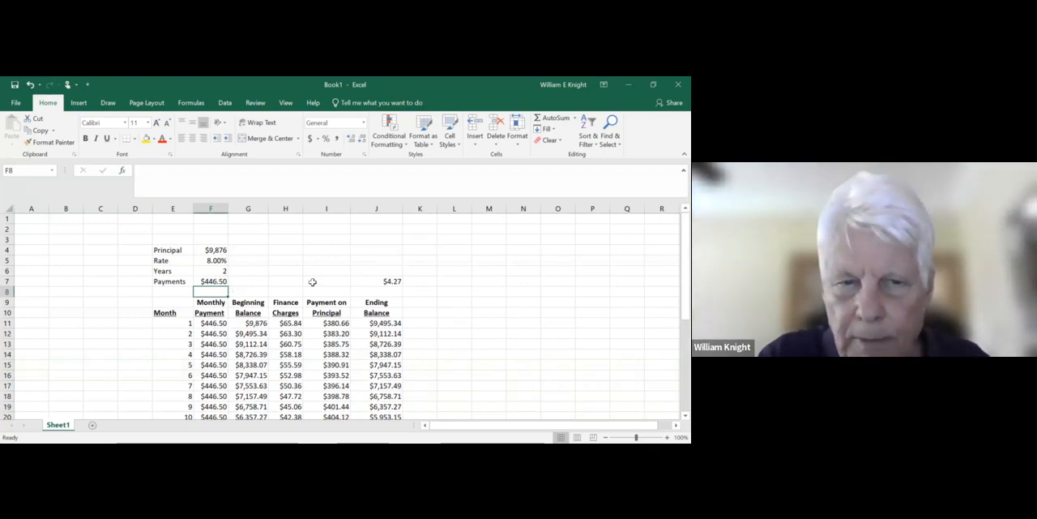
# - Set the monthly payment in F7 to 446.6 to bring the final ending balance in J7 closer to zero
pyautogui.click(206, 279)
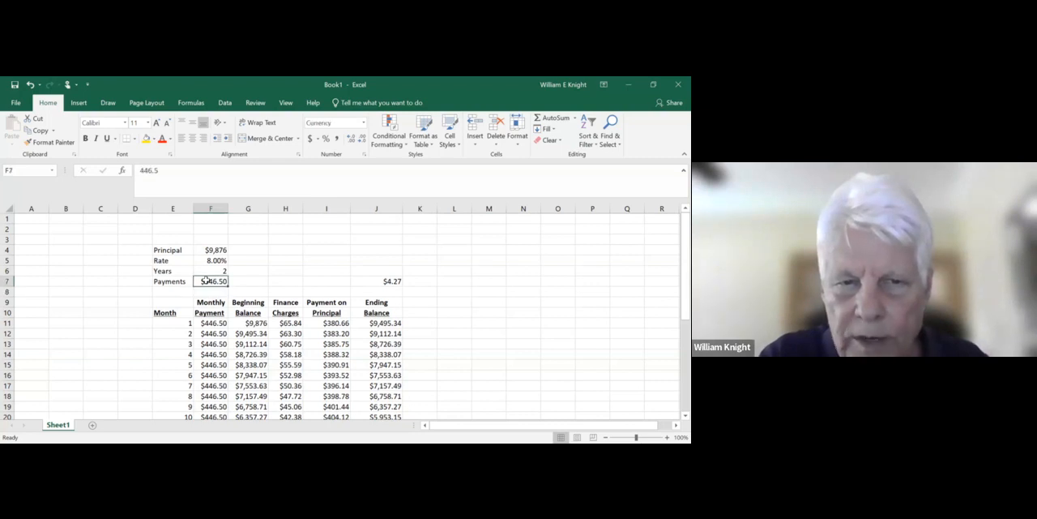
pyautogui.write('446')
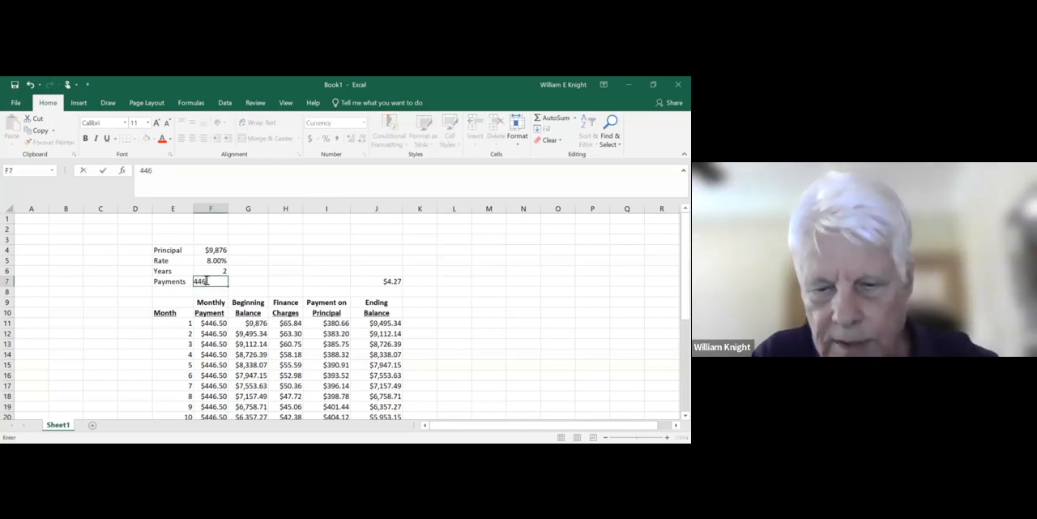
pyautogui.write('.6')
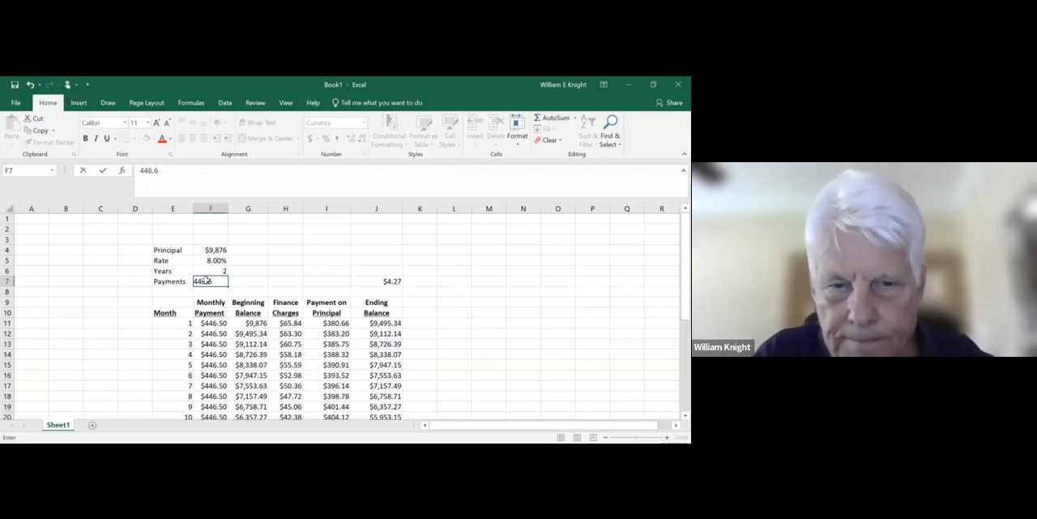
pyautogui.press('Return')
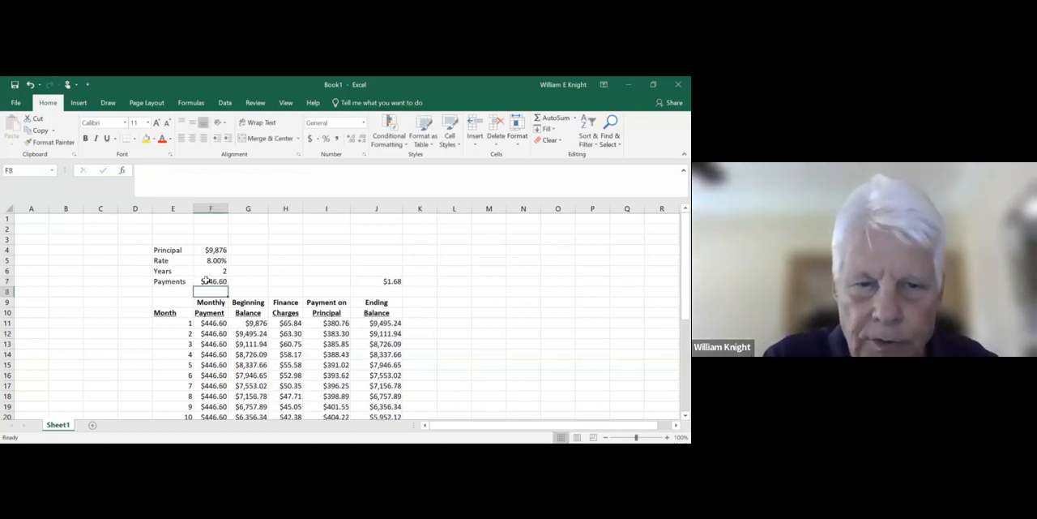